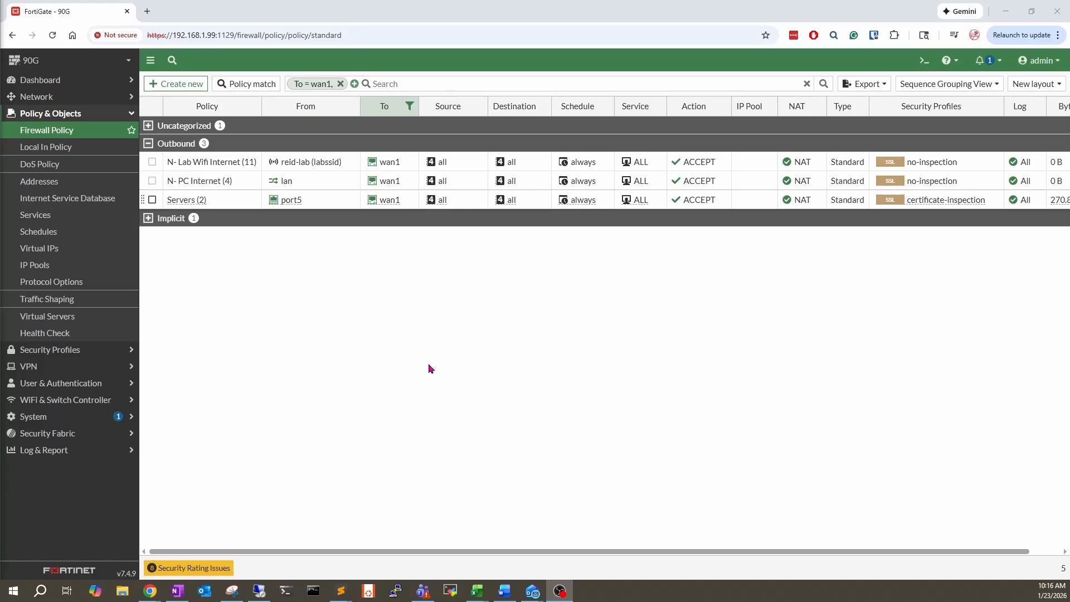
Browse the Internet Service Database and search it for zoom to find the Zoom.us-Zoom.Meeting entry.
click(100, 199)
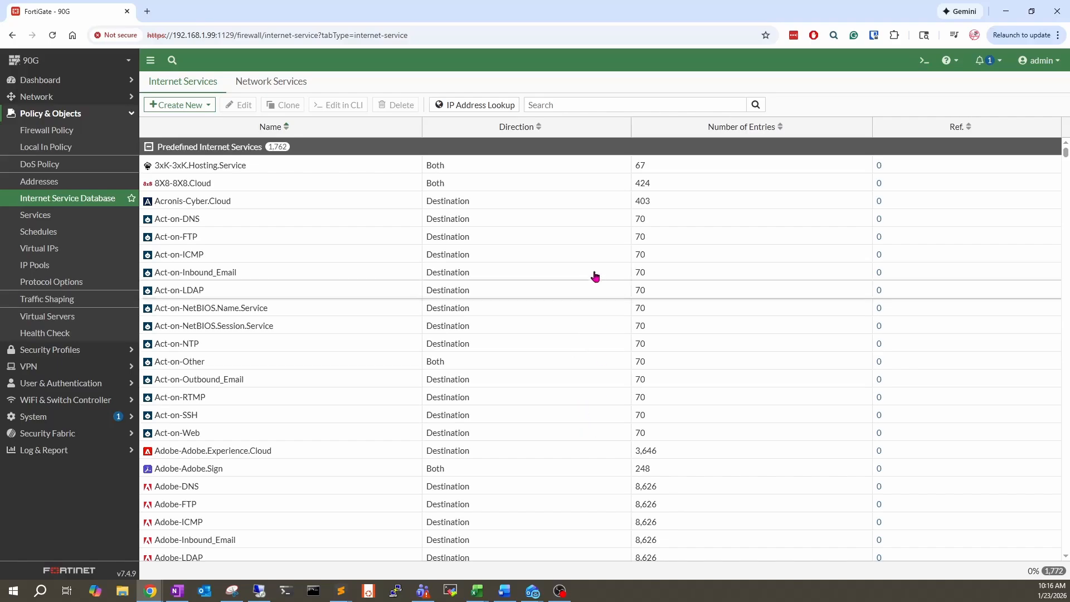
scroll(590, 332, down, 5)
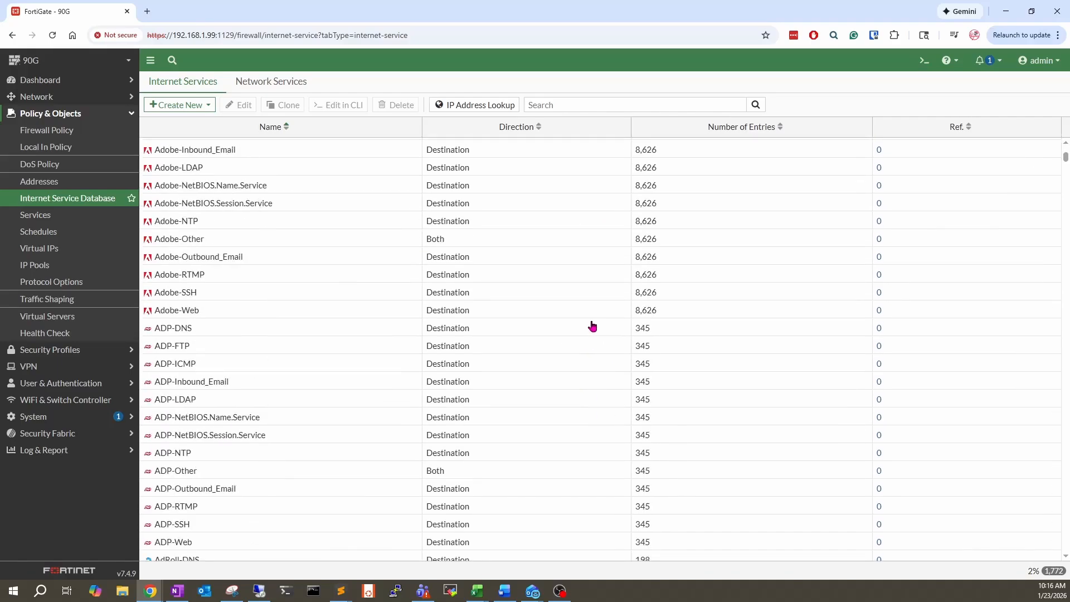
scroll(592, 326, up, 5)
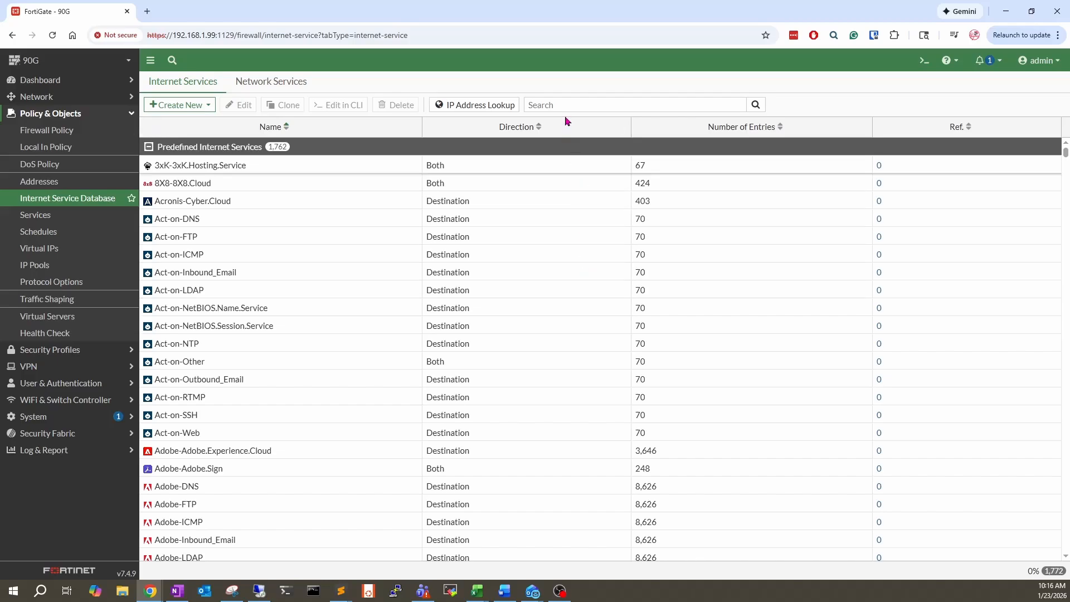
click(576, 102)
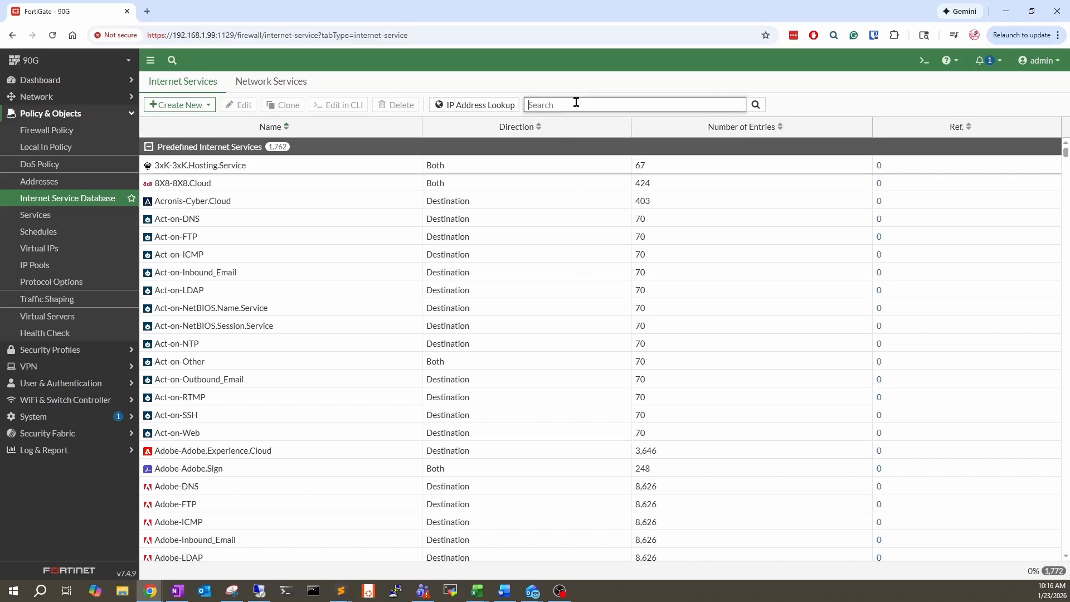
text(zoom)
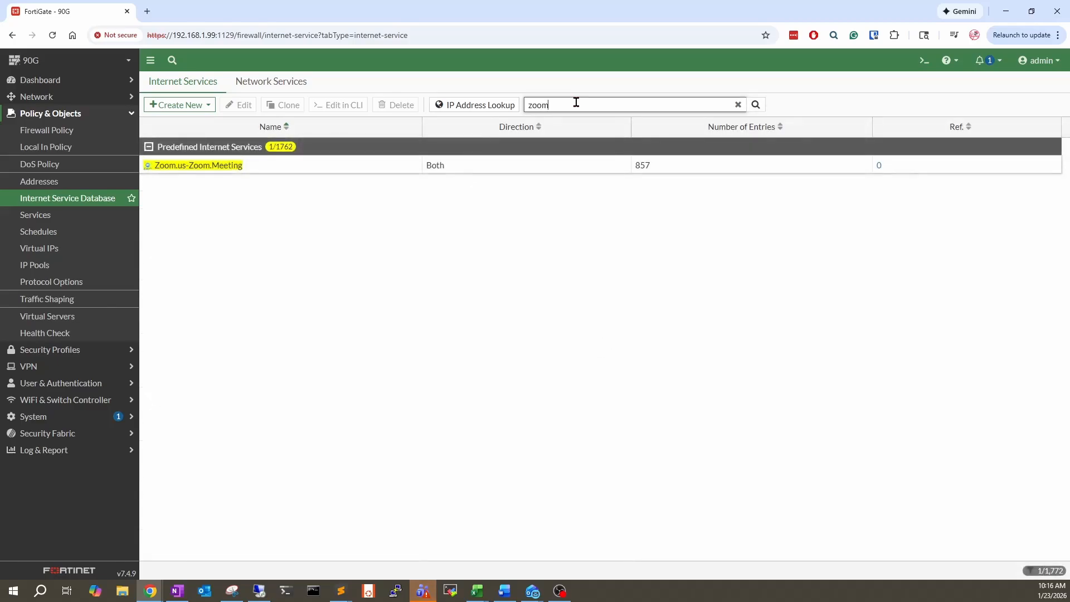
click(213, 166)
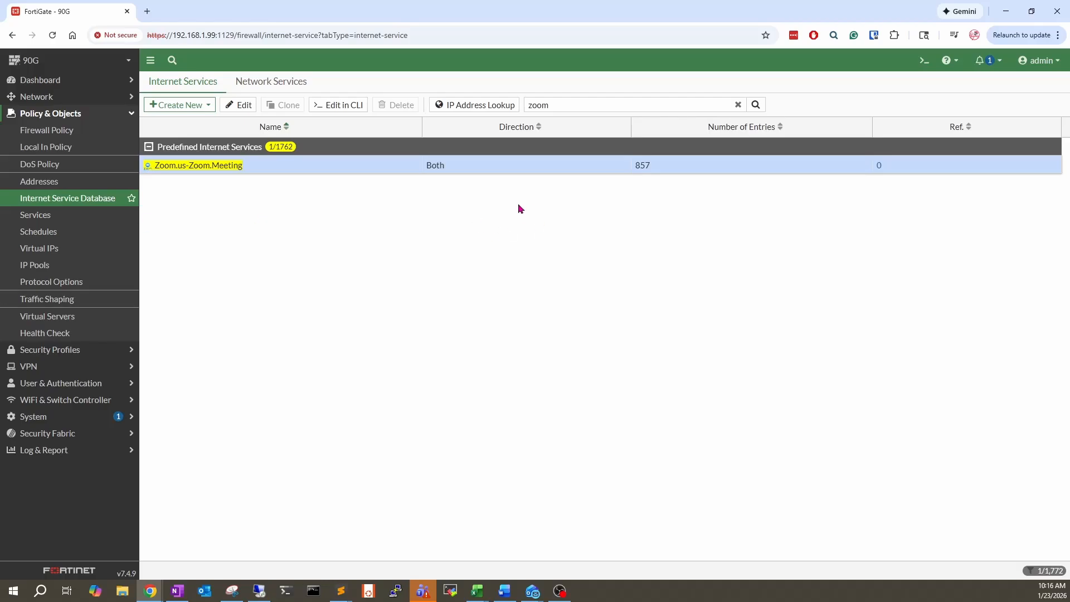
Clear the search filter and examine the IP Reputation Database entries at the end of the internet services list.
click(738, 105)
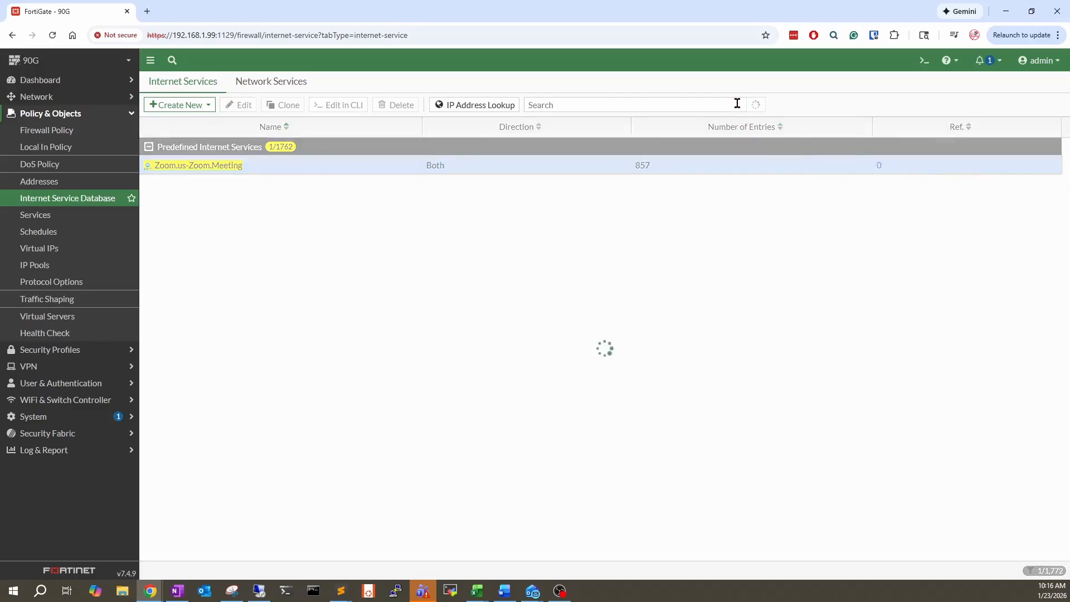
scroll(1062, 187, down, 5)
drag(1062, 185, 1067, 564)
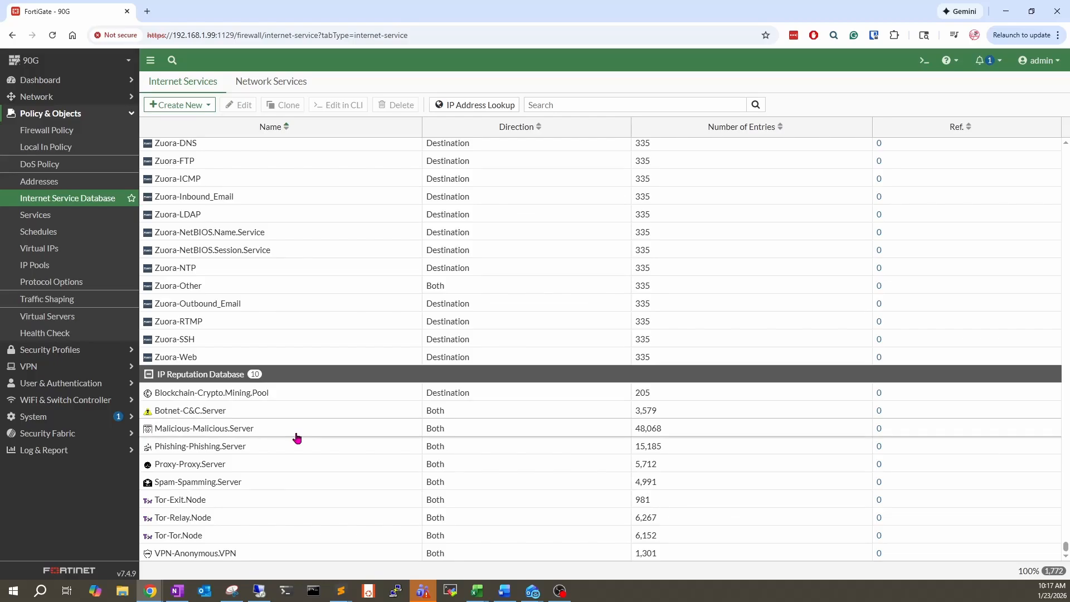
mouse_move(219, 447)
Return to the firewall policies and inspect the source interfaces of the outbound policies, including lan and port5.
click(46, 130)
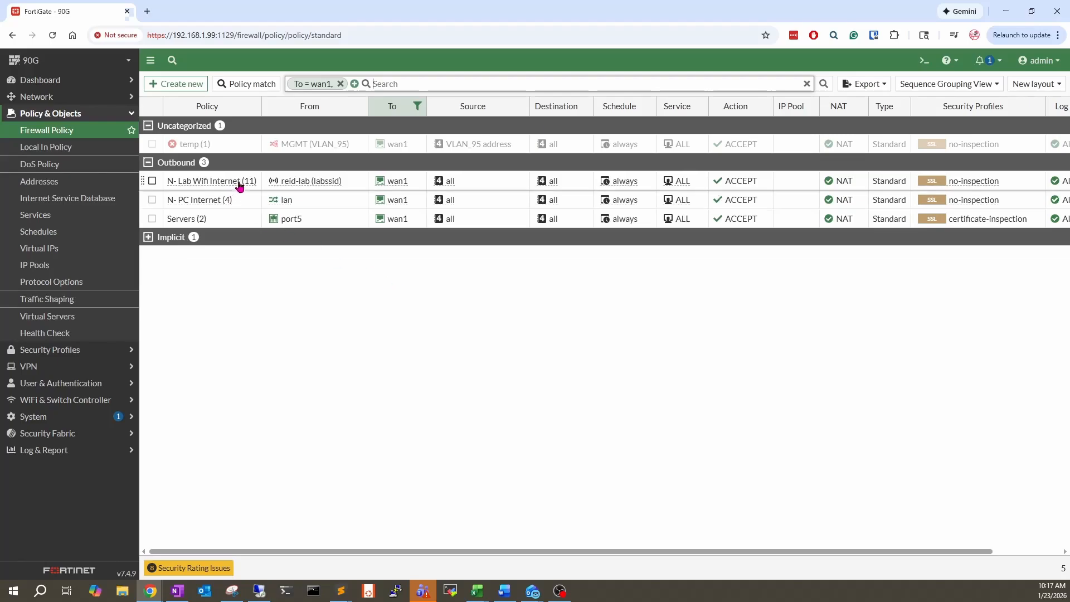
mouse_move(288, 186)
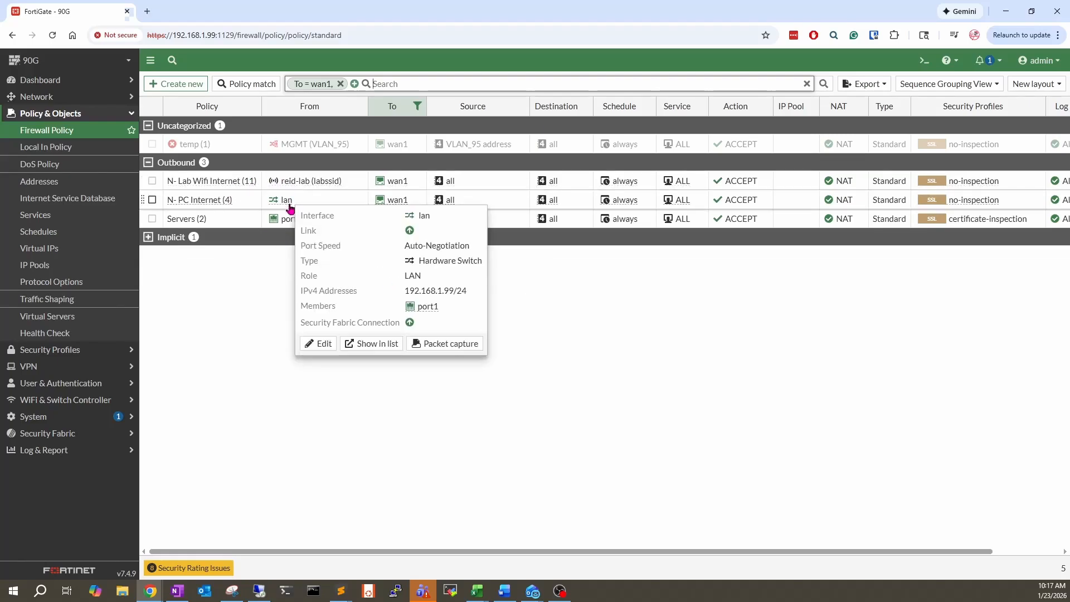
mouse_move(287, 223)
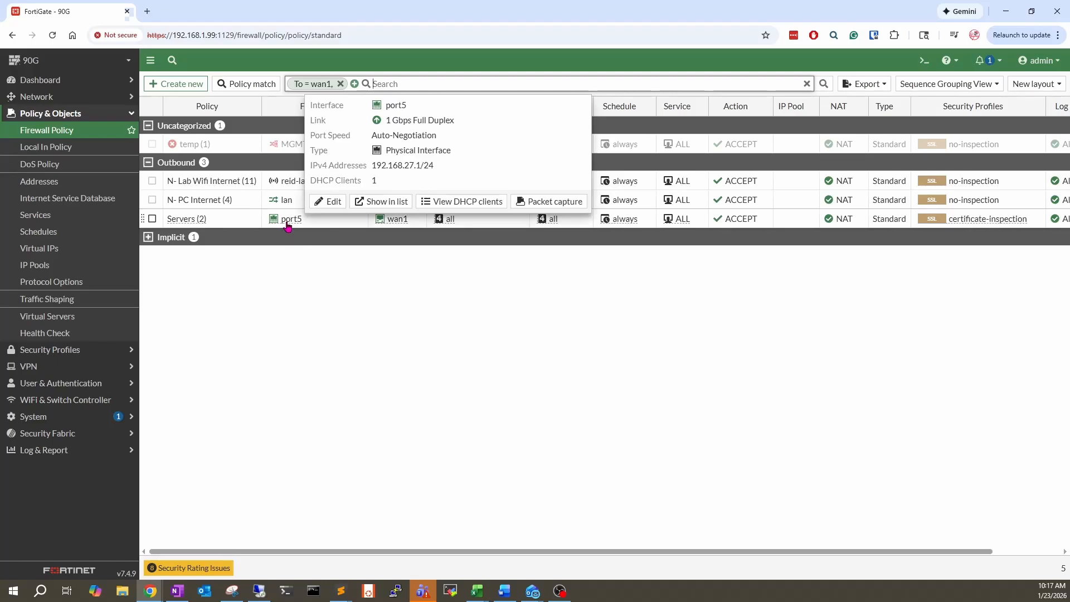
Start a new firewall policy and name it "Deny- Malicious ISDB".
click(179, 85)
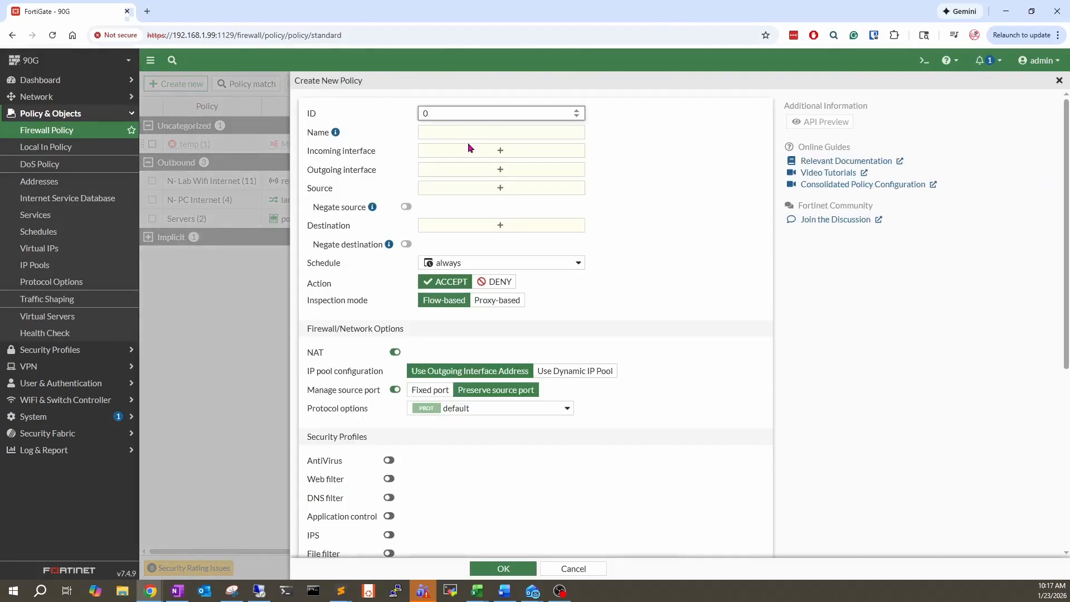
click(491, 135)
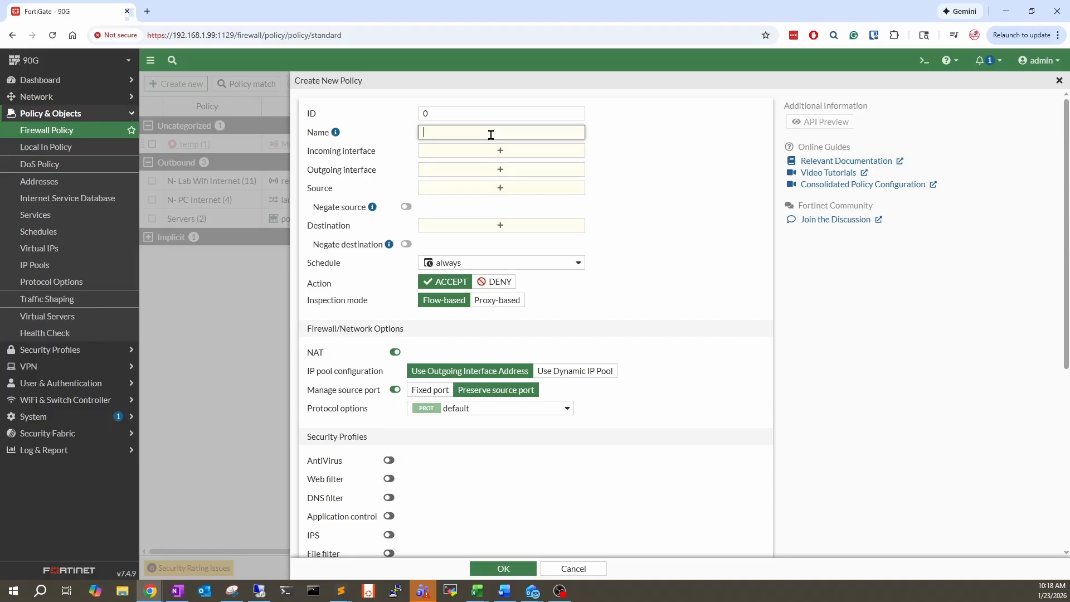
text(Deny- Malicious ISDB)
Set the new policy's incoming interfaces to port5, the labssid wireless interface and lan.
click(494, 153)
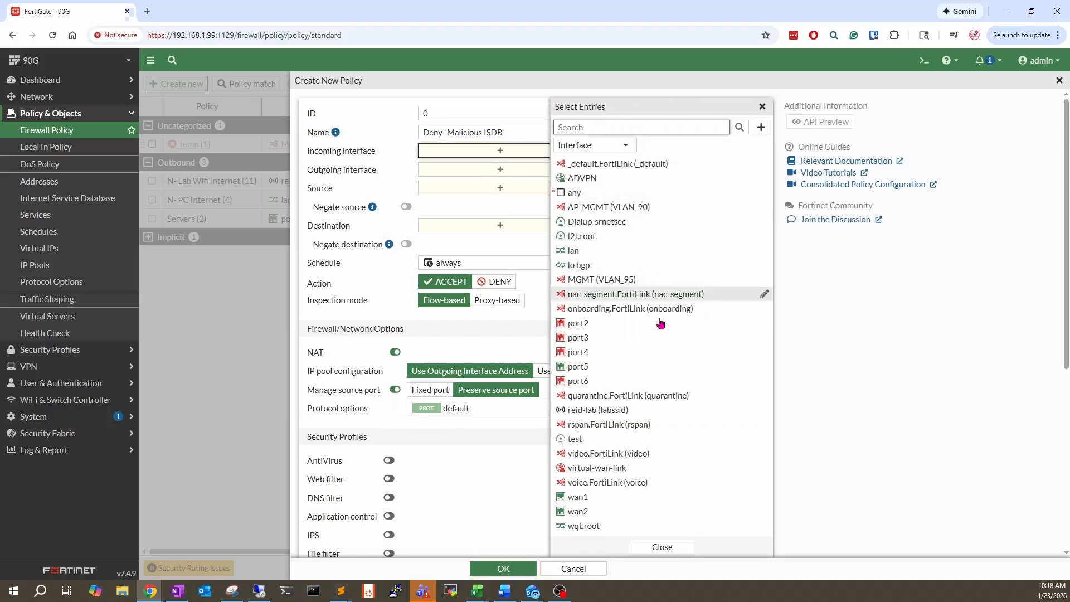
click(656, 370)
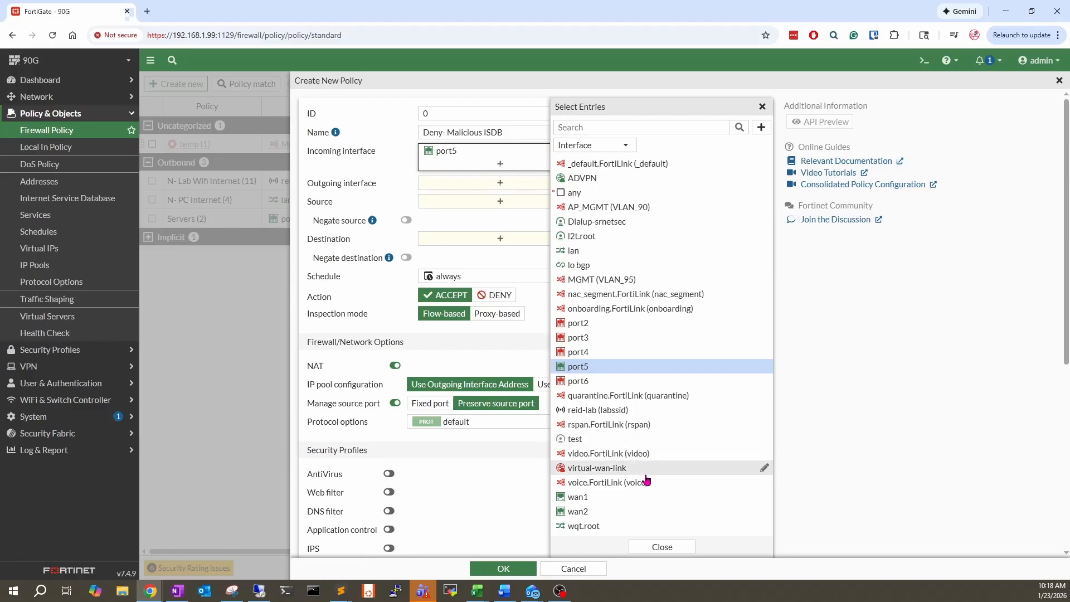
click(638, 416)
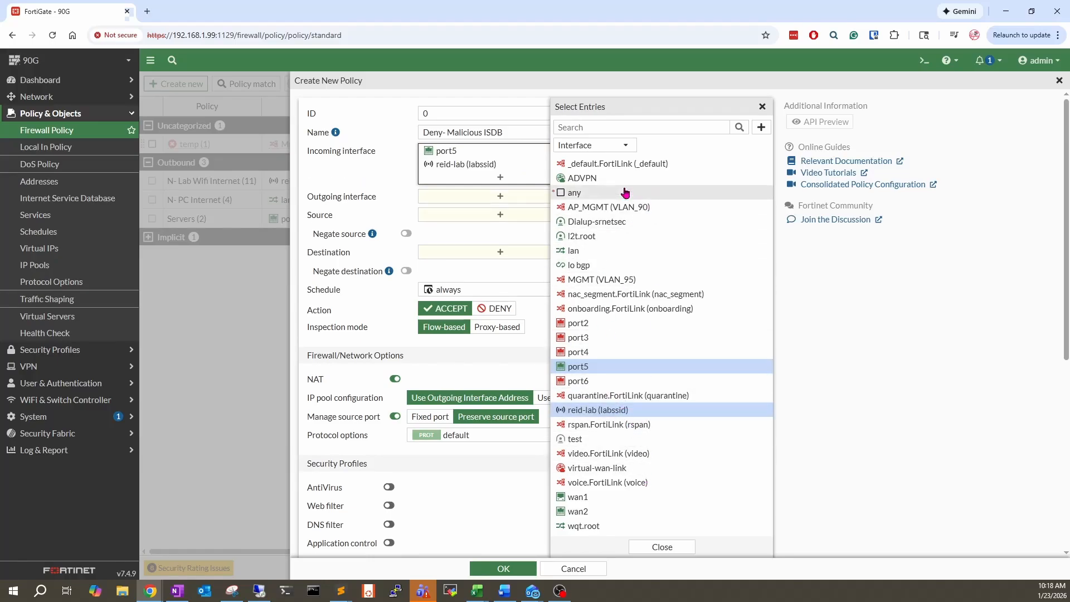
click(617, 256)
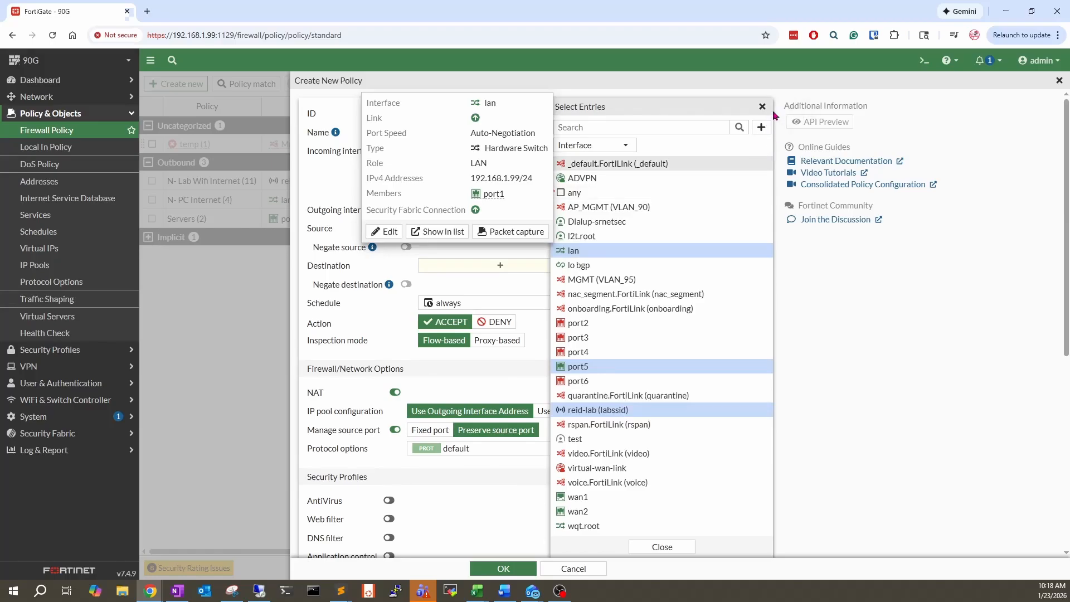
click(762, 107)
Set the policy's outgoing interfaces to wan1 and wan2.
click(516, 211)
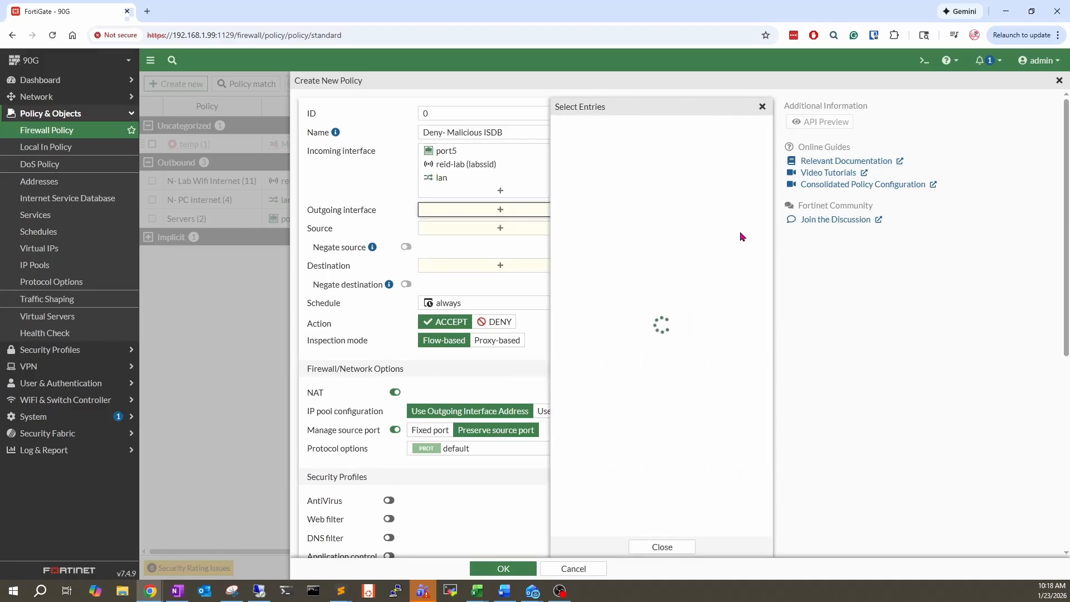
click(645, 499)
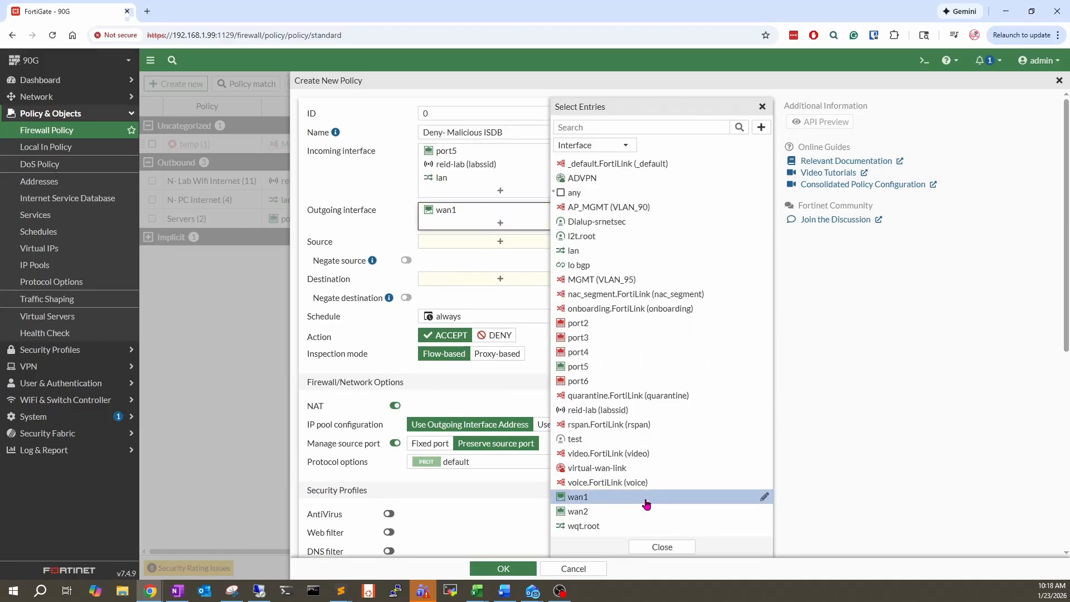
click(604, 512)
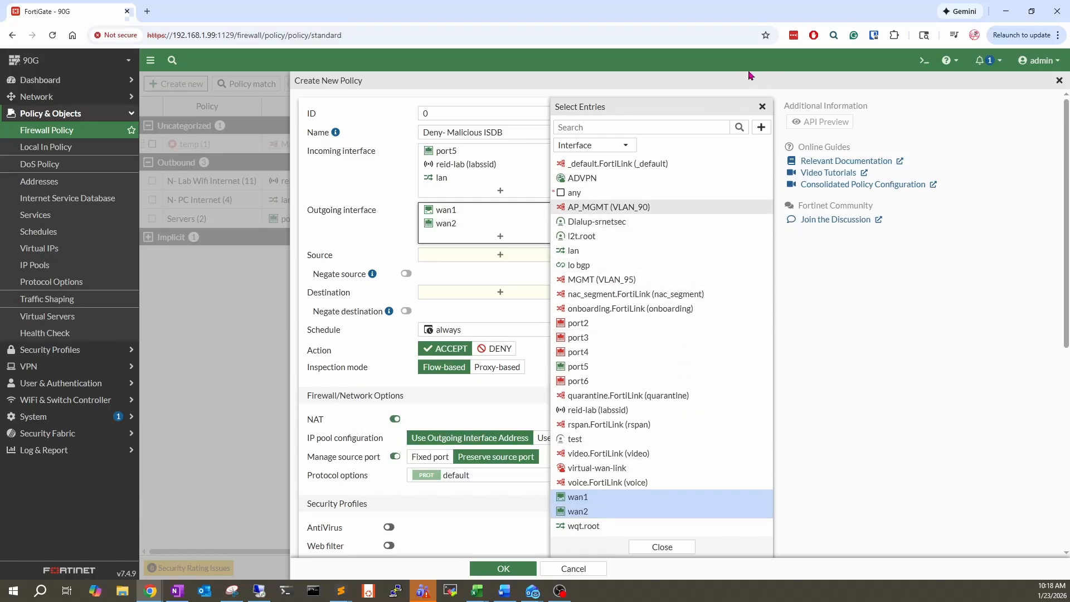
click(761, 107)
Set the policy's source address to all.
click(504, 255)
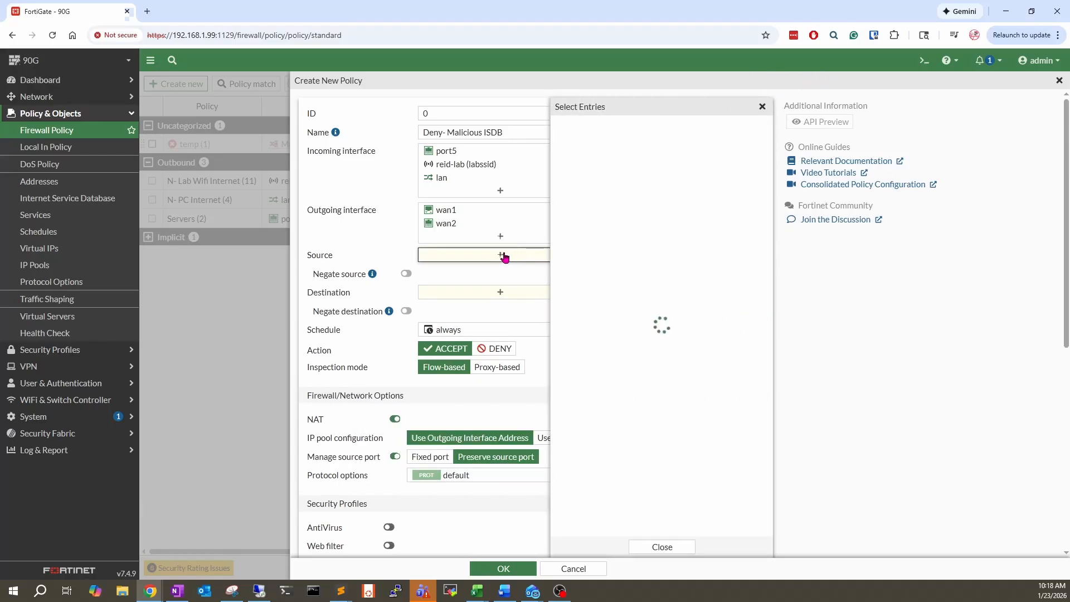
click(669, 294)
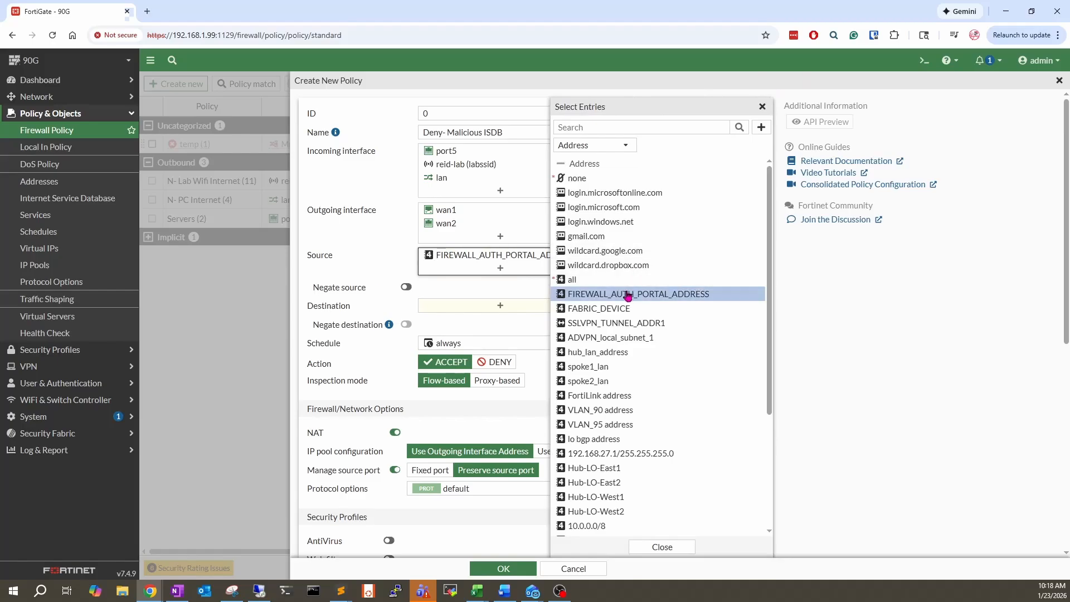
click(686, 280)
click(762, 107)
Switch the destination selection to Internet Service entries, search for bot, and add Botnet-C&C.Server as a destination.
click(523, 311)
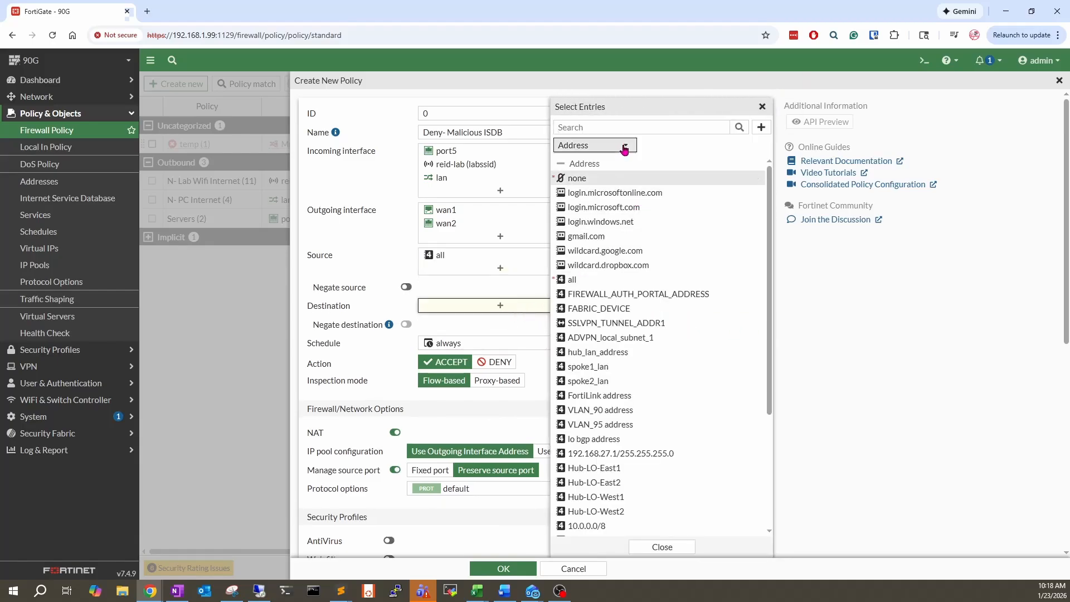
click(620, 145)
click(619, 174)
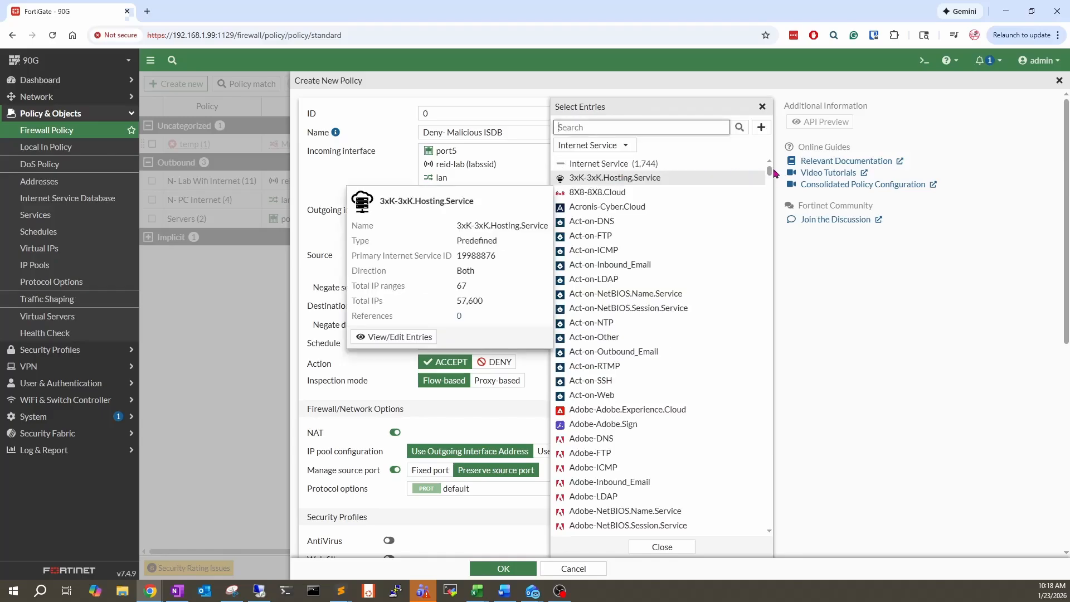
mouse_move(769, 171)
mouse_down()
mouse_move(767, 528)
mouse_move(780, 185)
mouse_up()
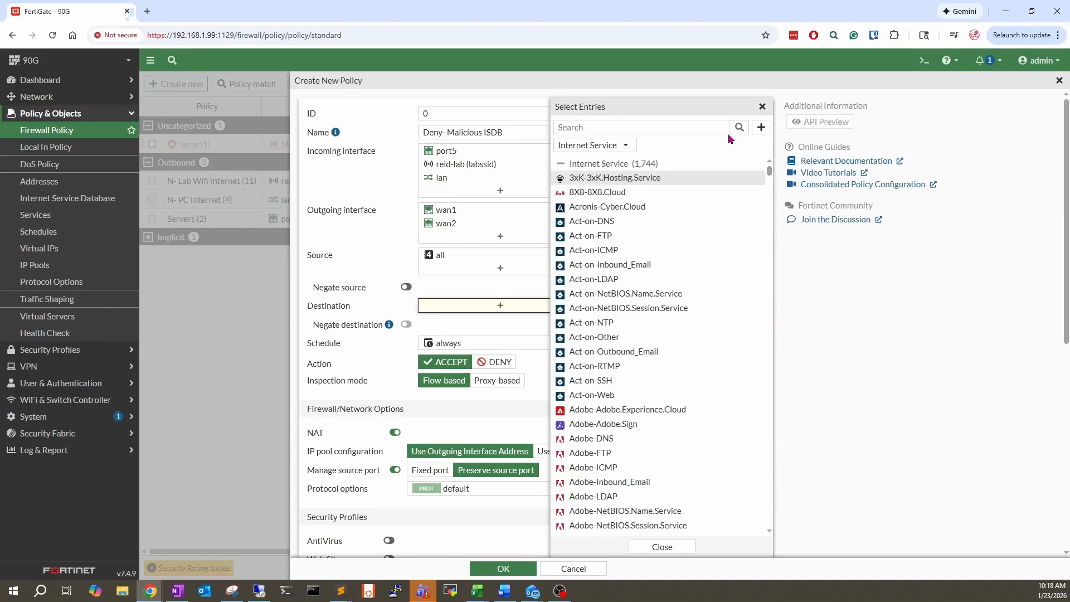
click(617, 127)
text(bot)
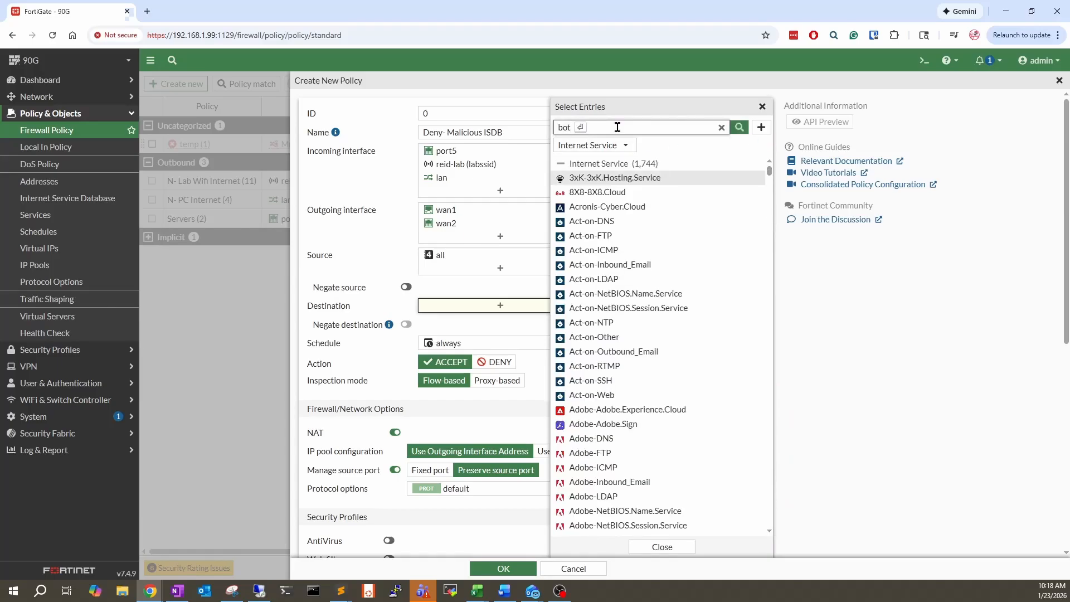
key(Return)
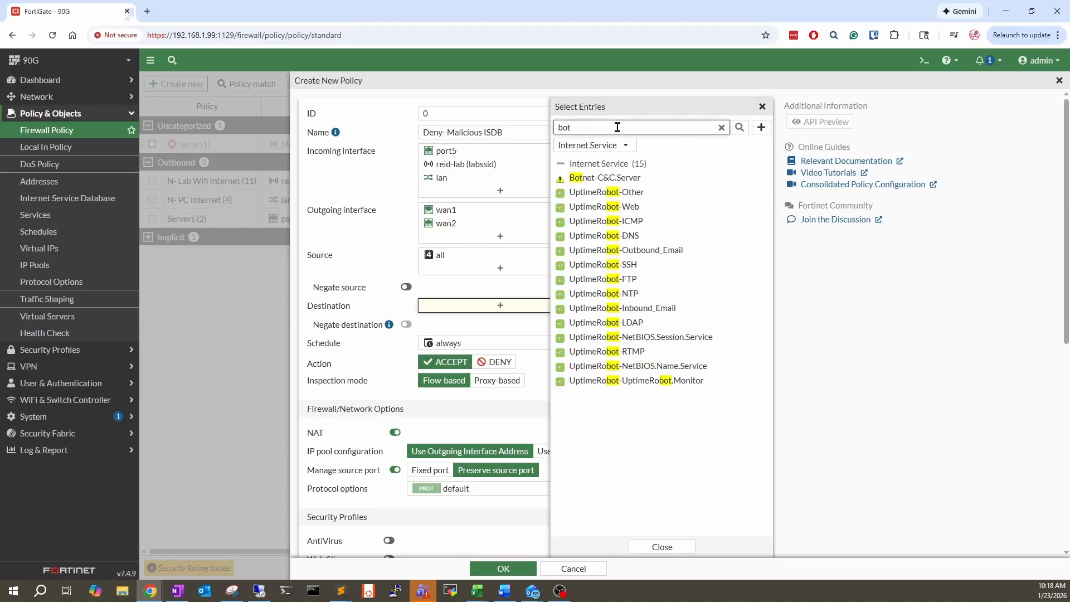
click(612, 181)
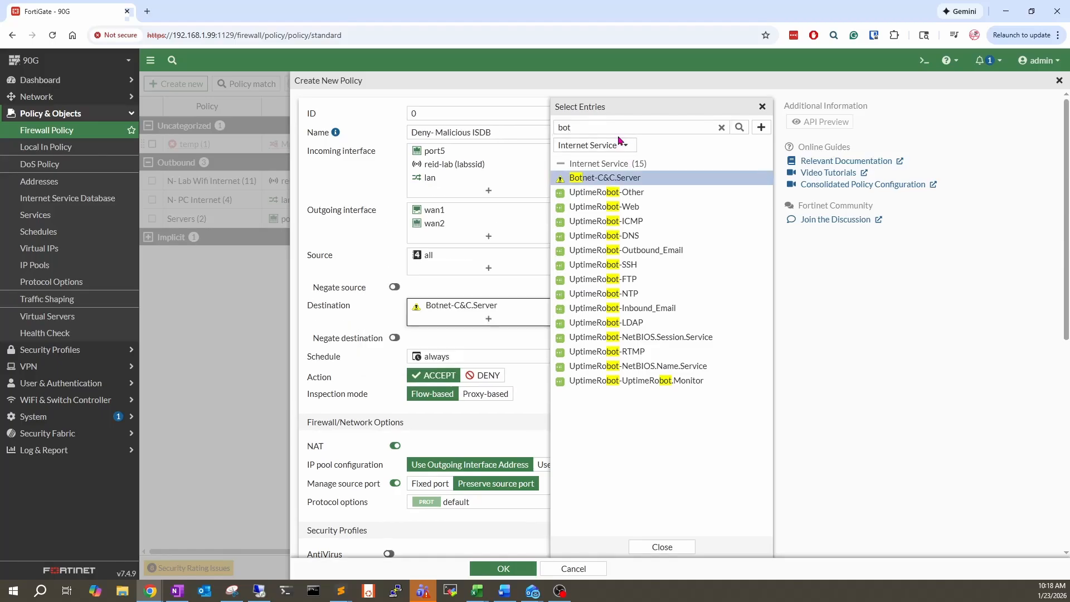
Find Malicious-Malicious.Server among the internet services and add it to the policy's destinations.
click(617, 129)
key(ctrl+a)
text(mal)
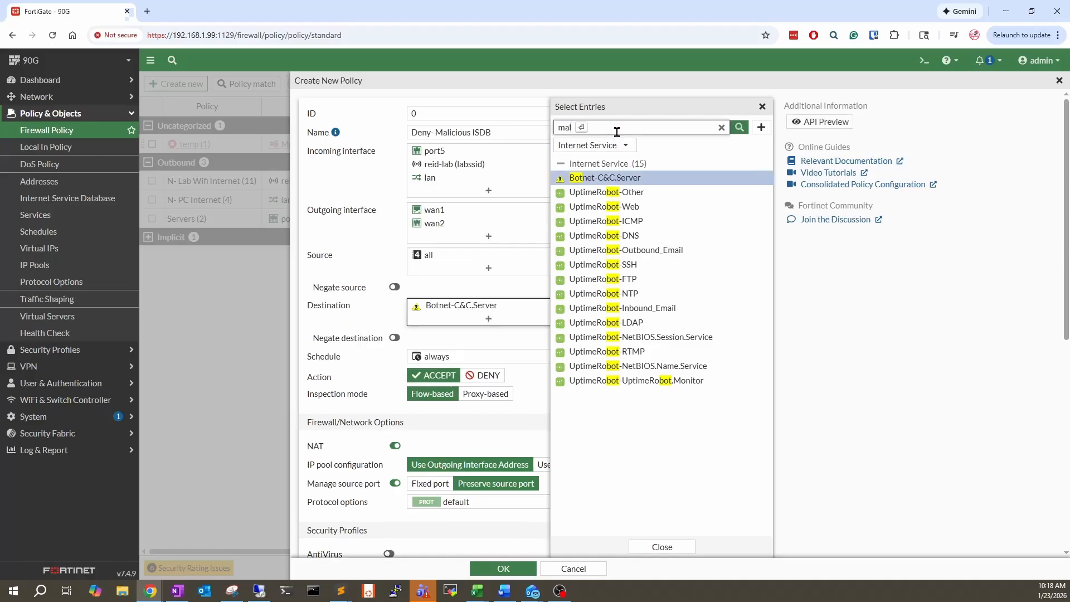
key(Return)
click(637, 178)
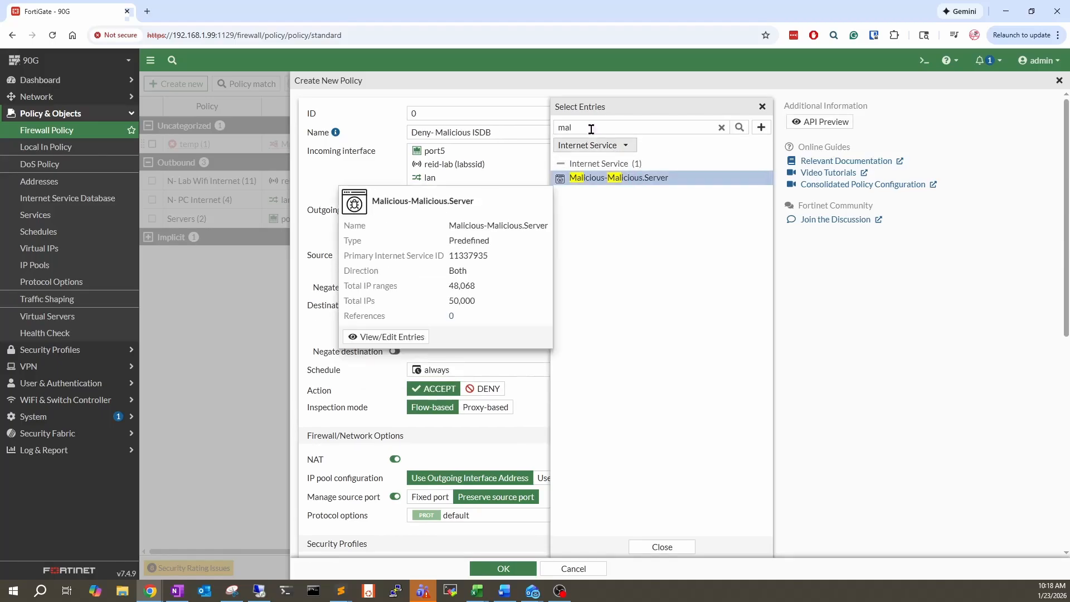
Look up the phishing internet service and add Phishing-Phishing.Server to the policy's destinations.
click(593, 126)
key(ctrl+a)
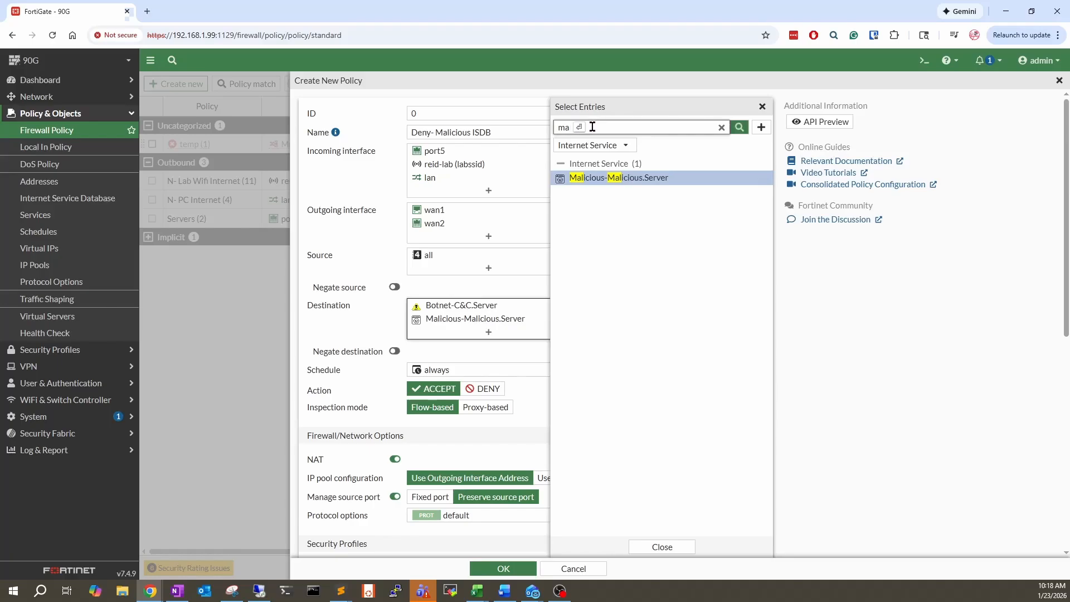
text(phis)
key(Return)
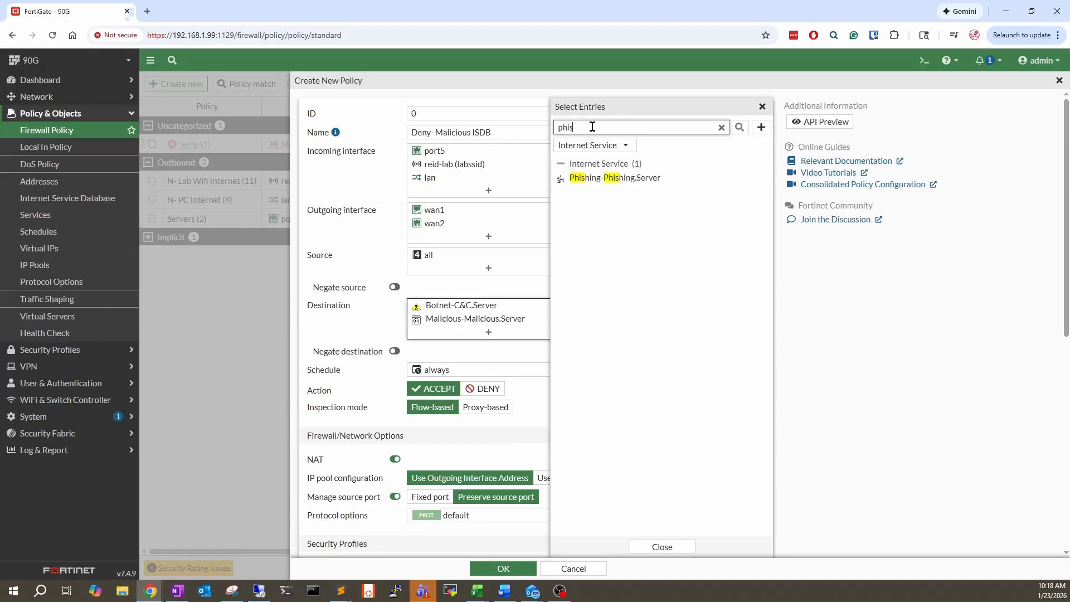
click(616, 178)
Search the internet services for spam and add Spam-Spamming.Server to the policy's destinations.
click(582, 122)
key(ctrl+a)
text(spam)
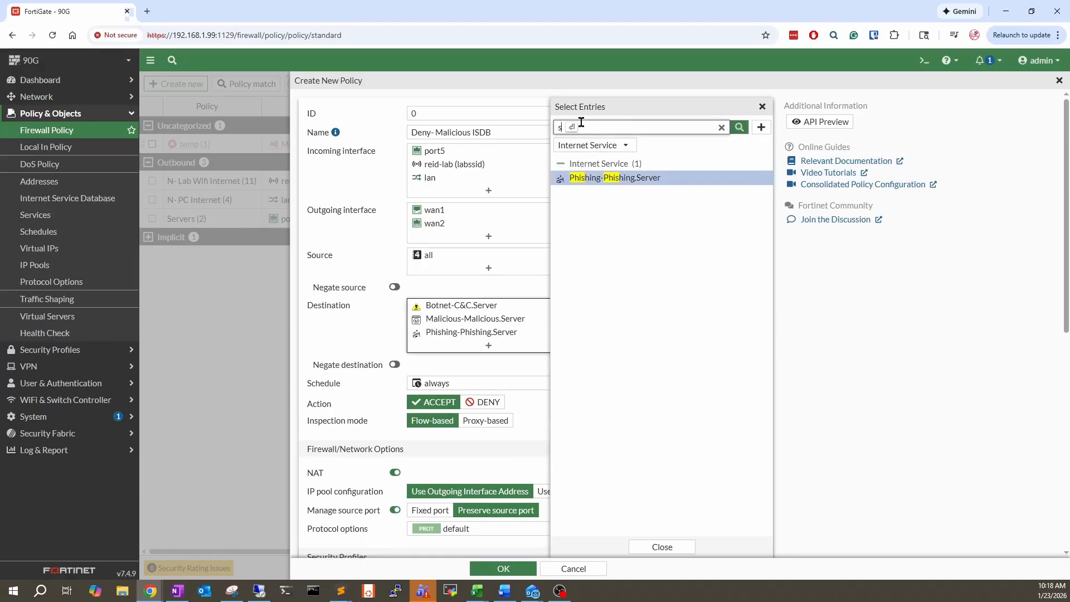
key(Return)
click(613, 178)
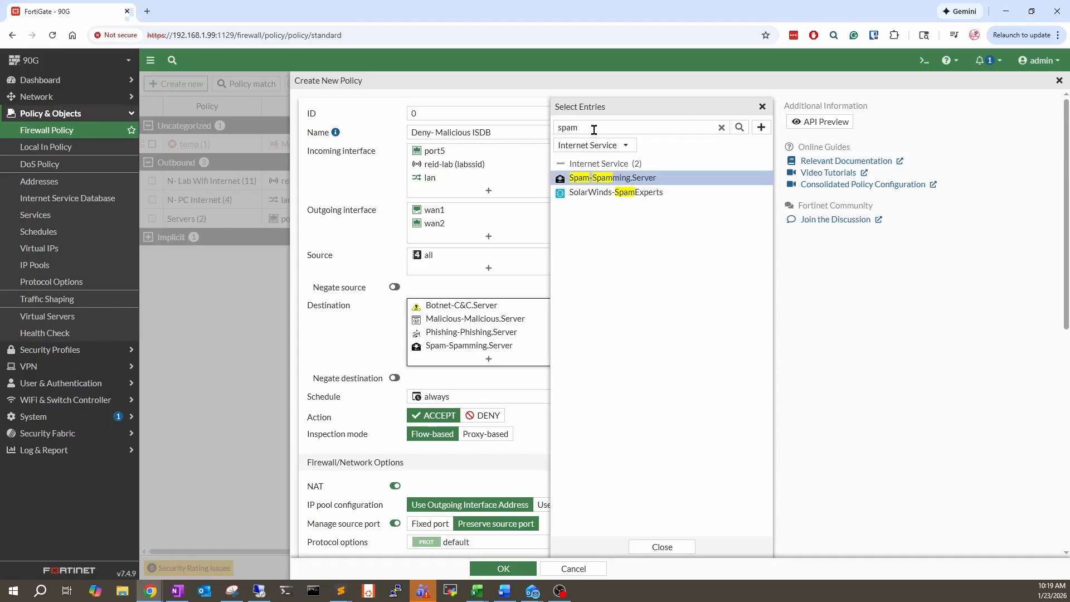
Search the internet services for proxy and add Proxy-Proxy.Server to the policy's destinations.
click(594, 127)
key(ctrl+a)
text(proxy)
key(Return)
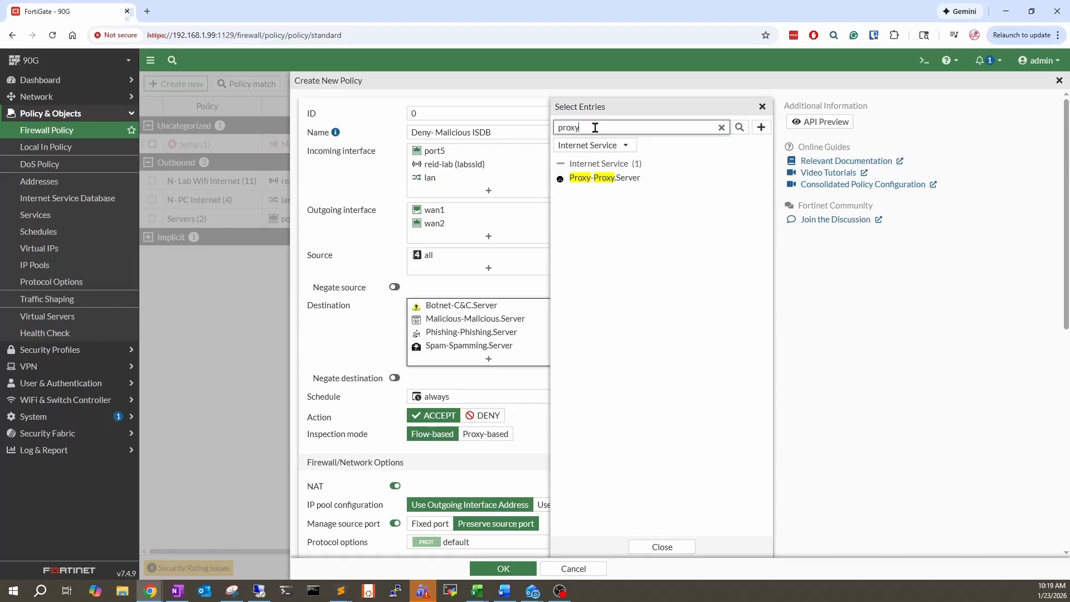
click(605, 178)
Look up the Tor internet services and add Tor-Relay.Node and Tor-Exit.Node to the policy's destinations.
click(591, 127)
key(ctrl+a)
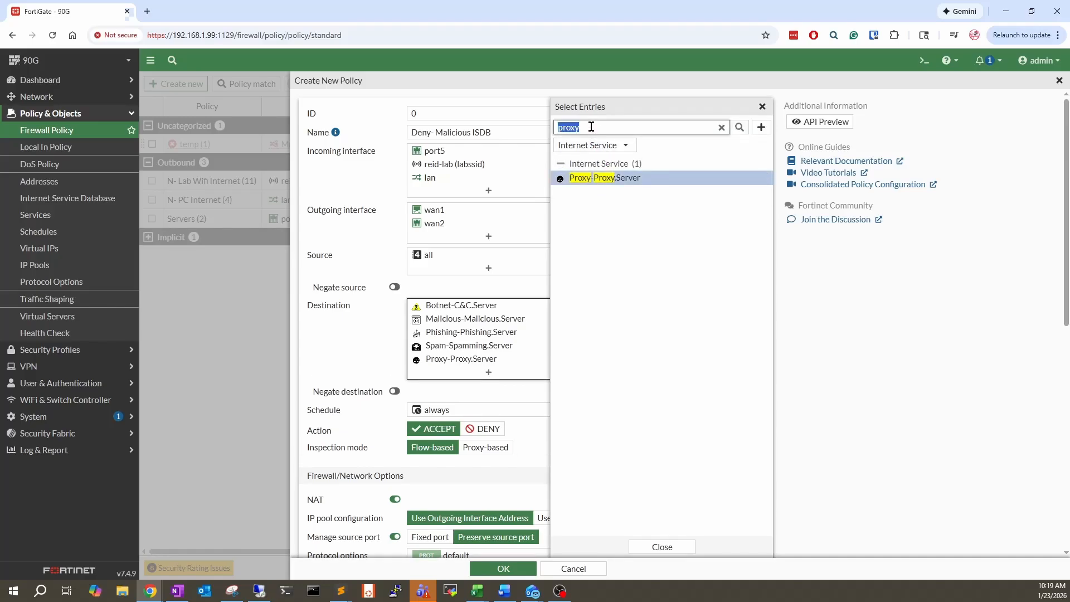
text(tor)
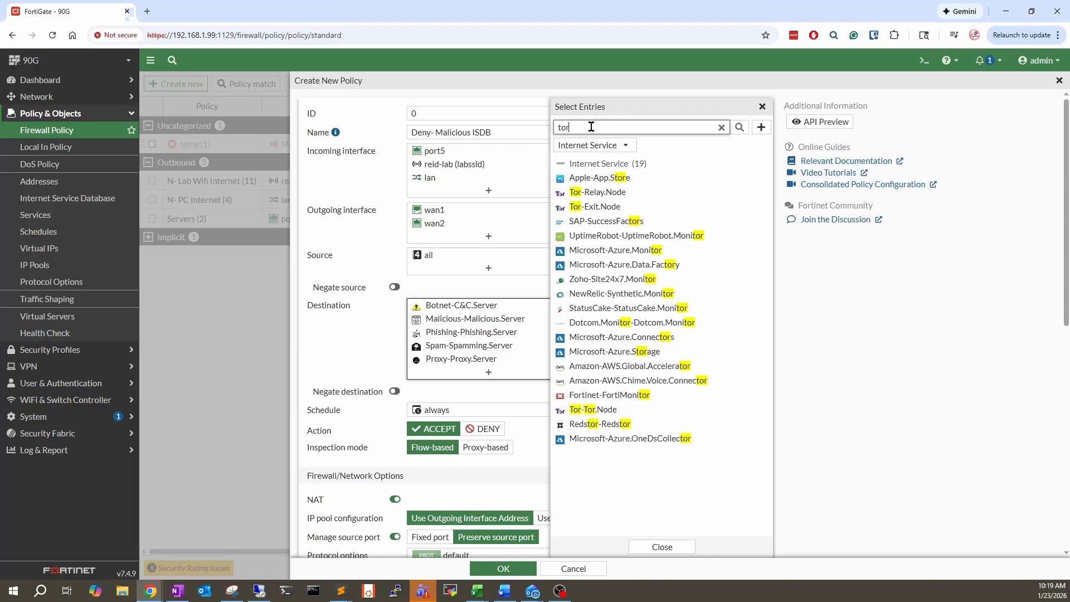
click(613, 192)
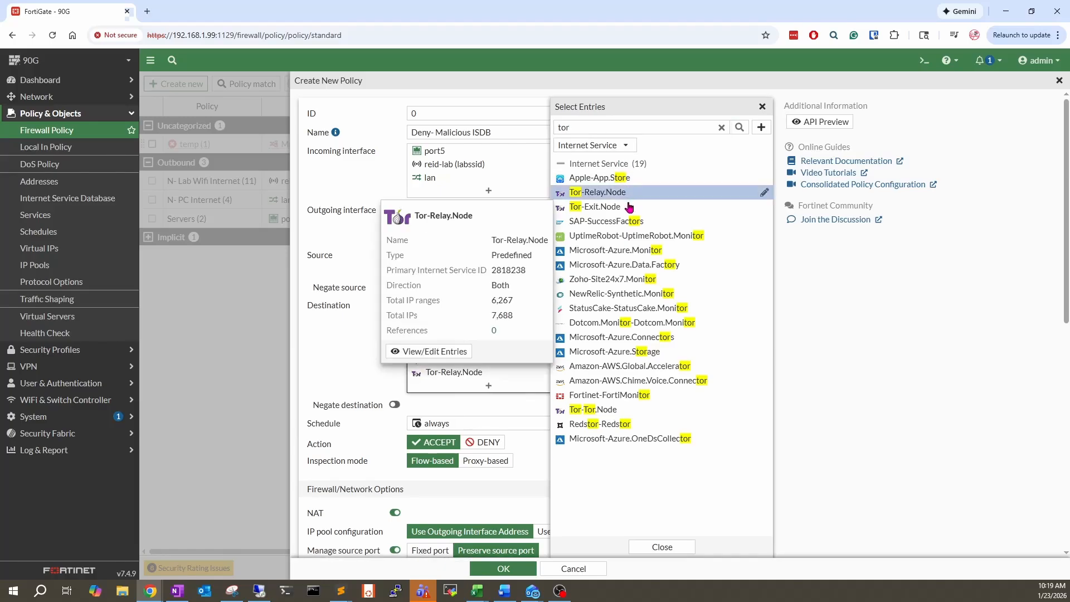
click(630, 207)
Find VPN-Anonymous.VPN among the internet services and add it to the policy's destinations.
double_click(609, 128)
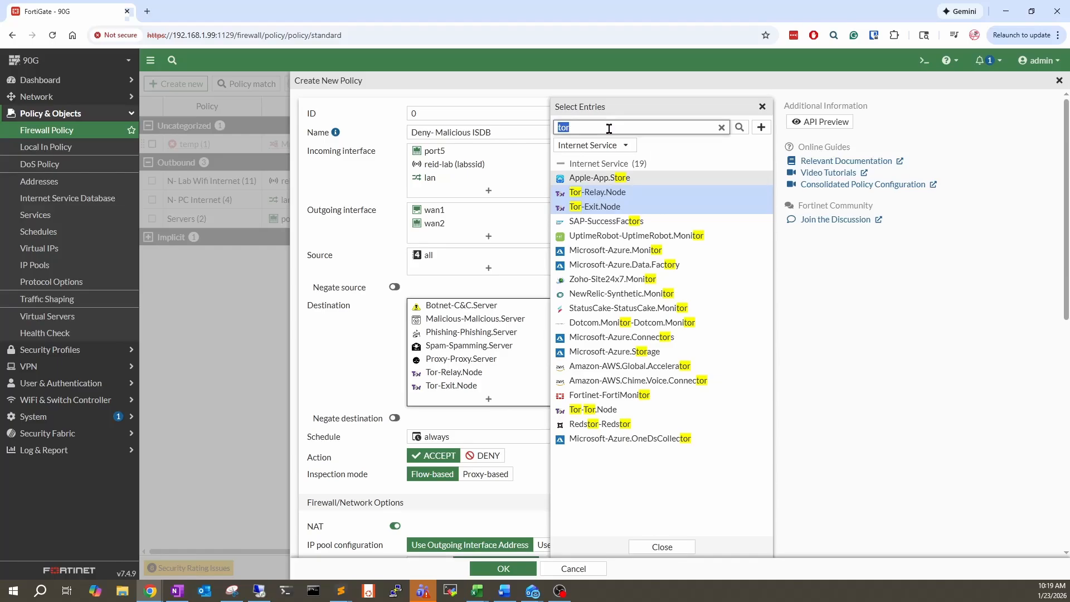
text(vpn)
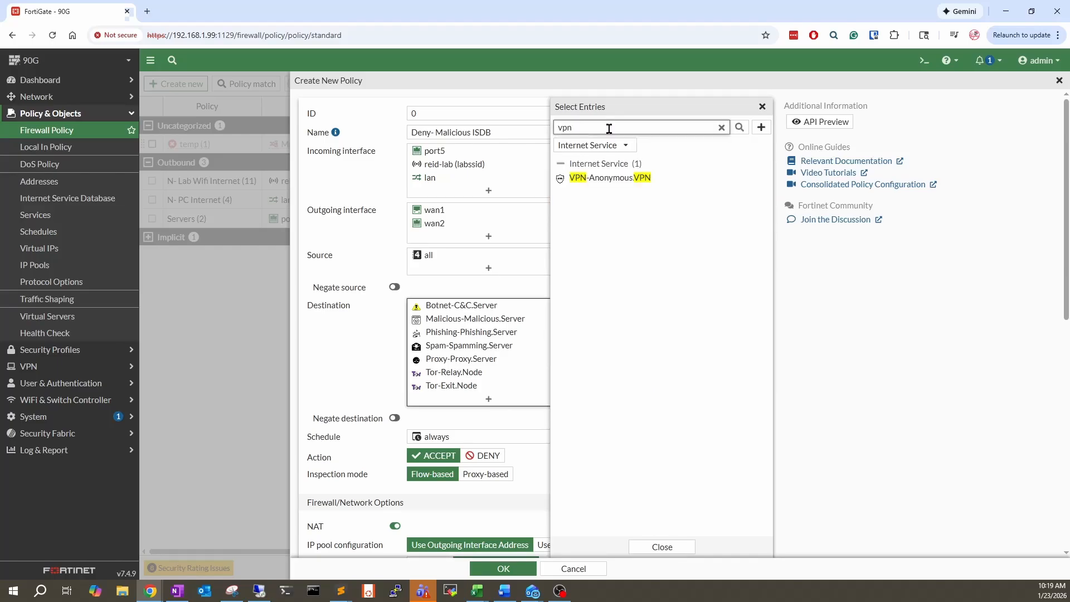
click(608, 177)
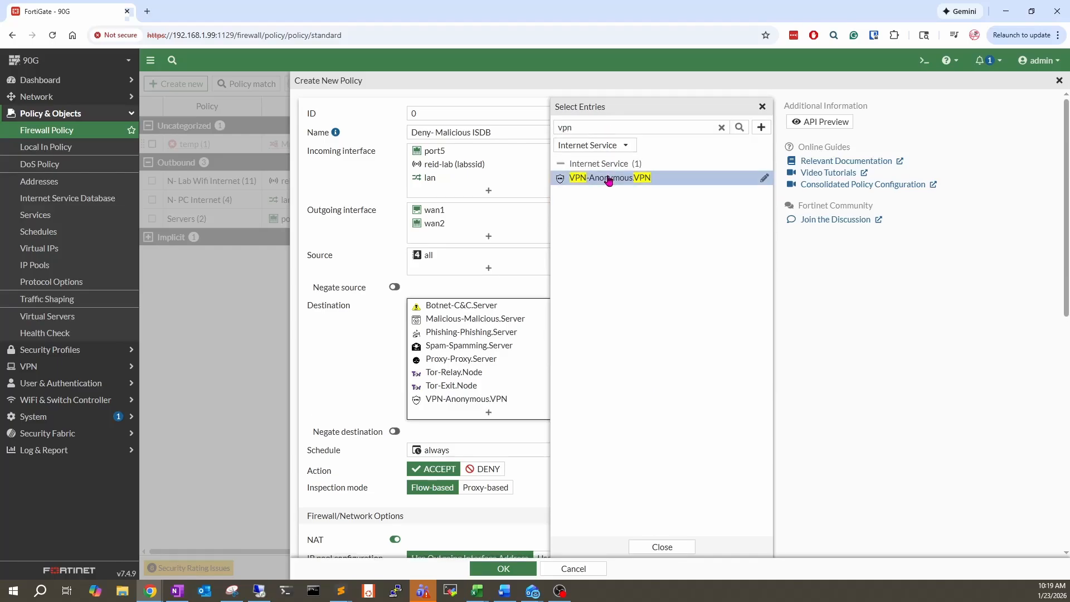
Find the crypto mining internet service, add Blockchain-Crypto.Mining.Pool as a destination, and close the destination selection.
double_click(640, 128)
text(bit)
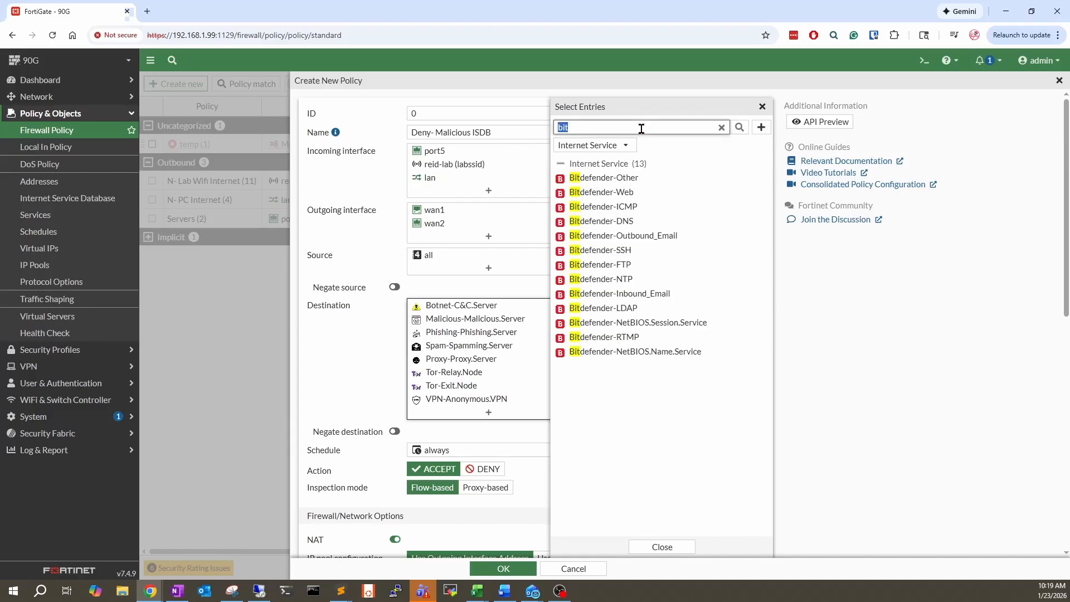
text(bitcoi)
double_click(644, 126)
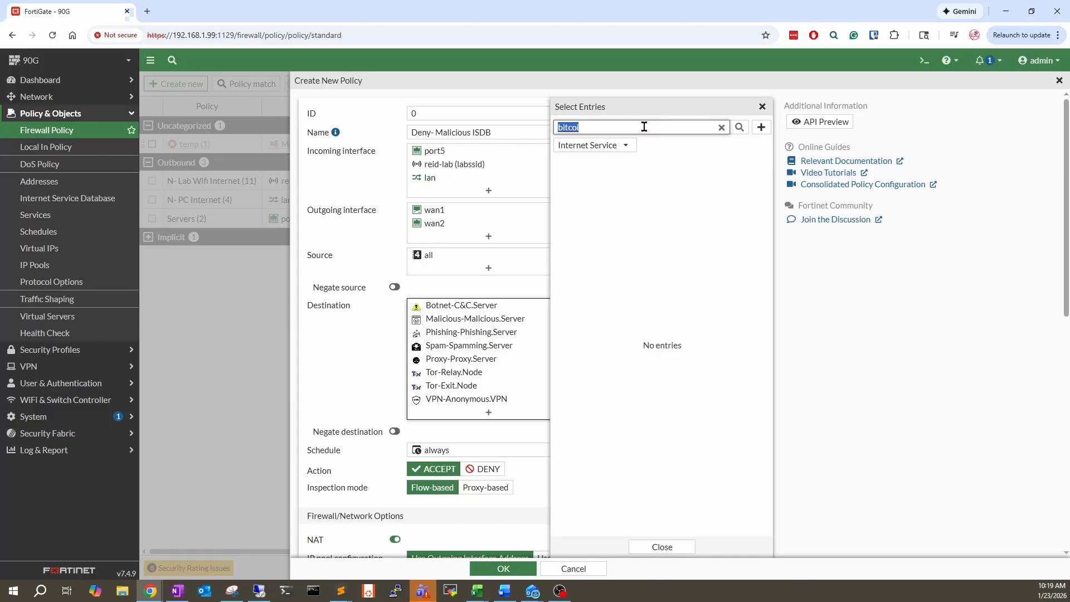
text(mini)
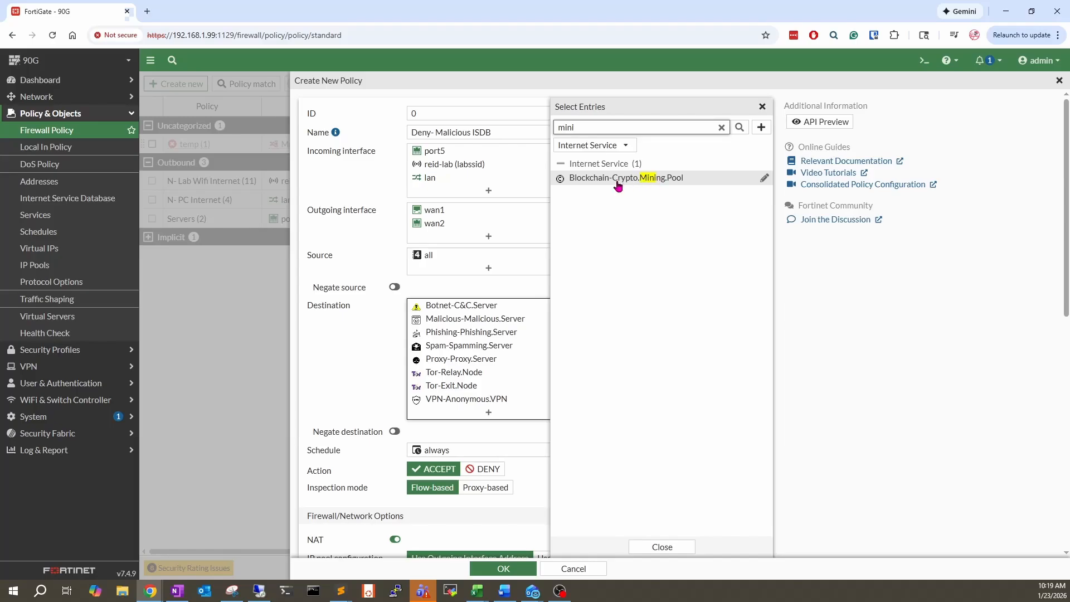
mouse_move(640, 184)
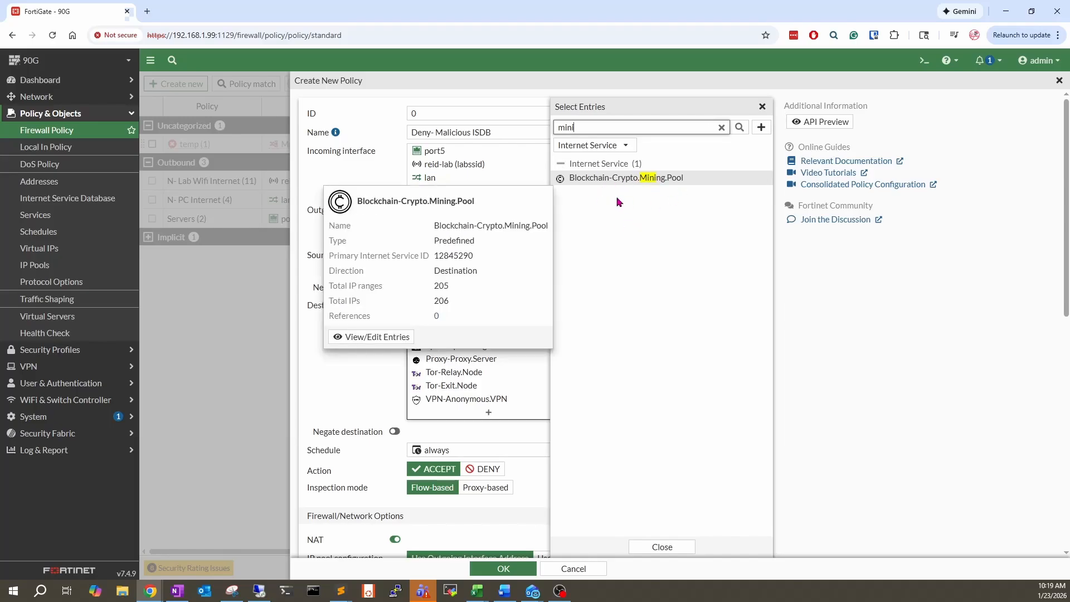
click(647, 179)
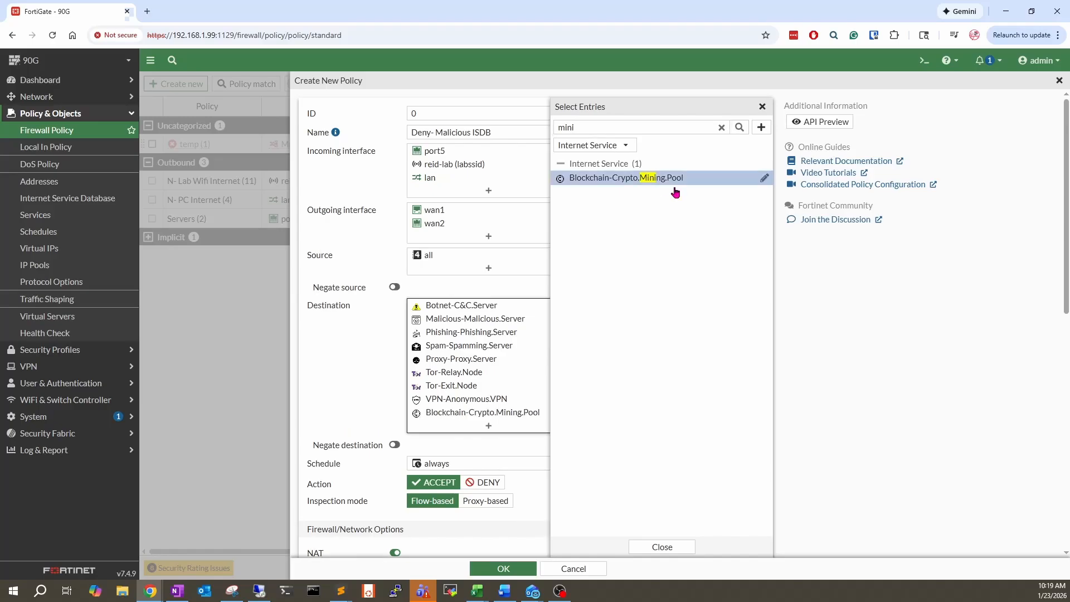
click(762, 108)
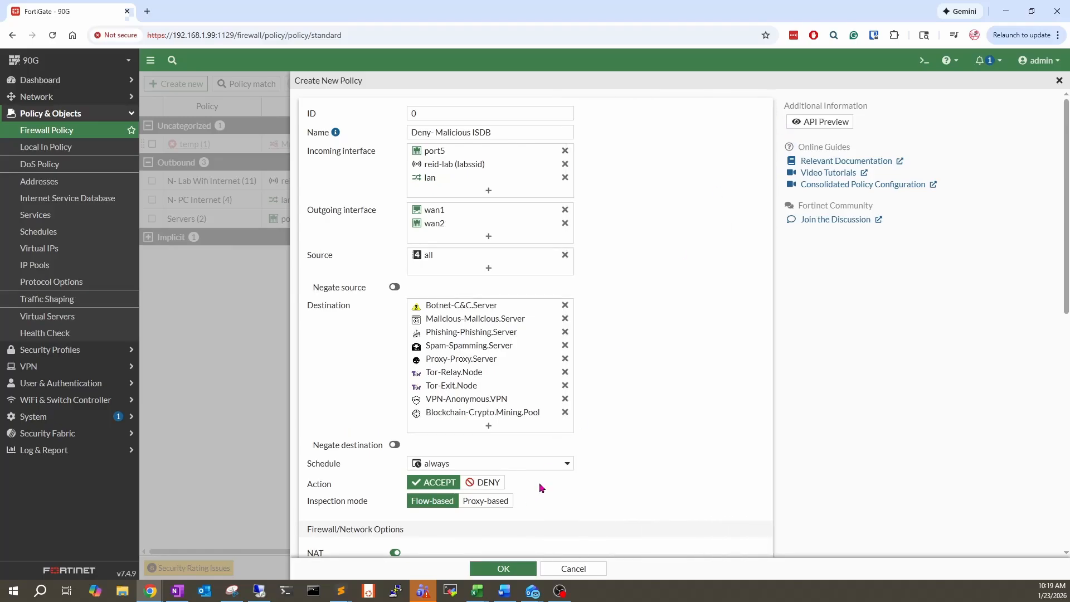
Set the policy action to DENY, turn off policy expiration, enable violation traffic logging, and save the policy.
scroll(540, 488, down, 3)
click(484, 316)
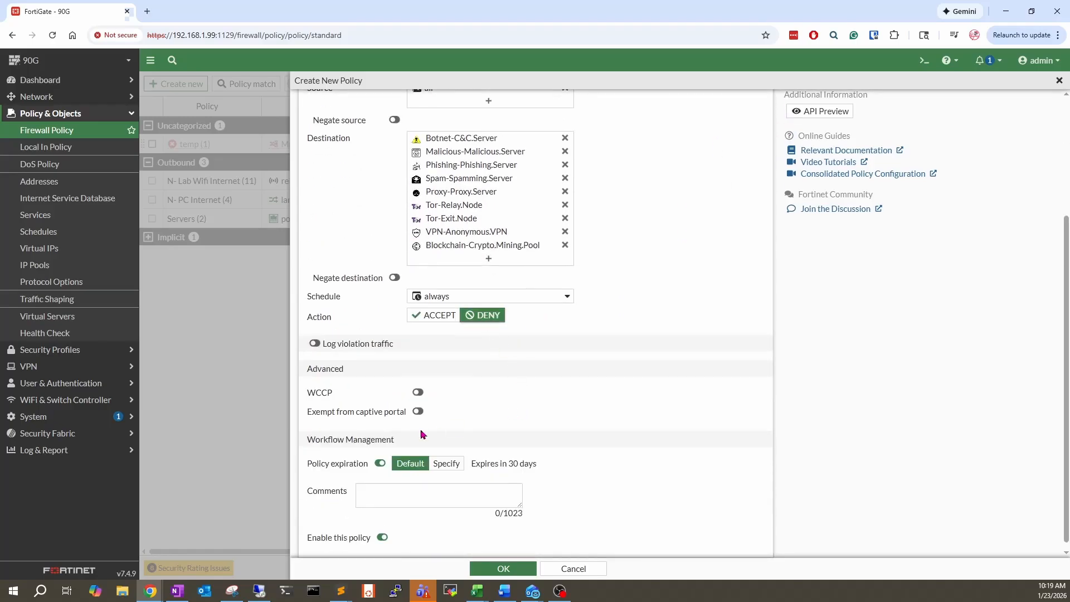
click(381, 464)
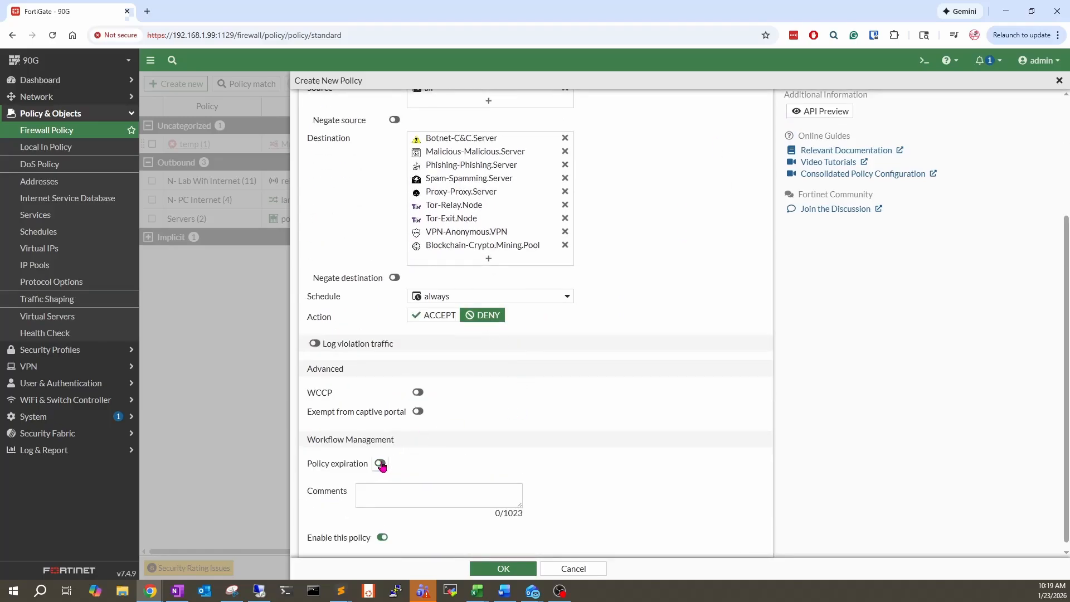
click(314, 344)
scroll(621, 466, up, 3)
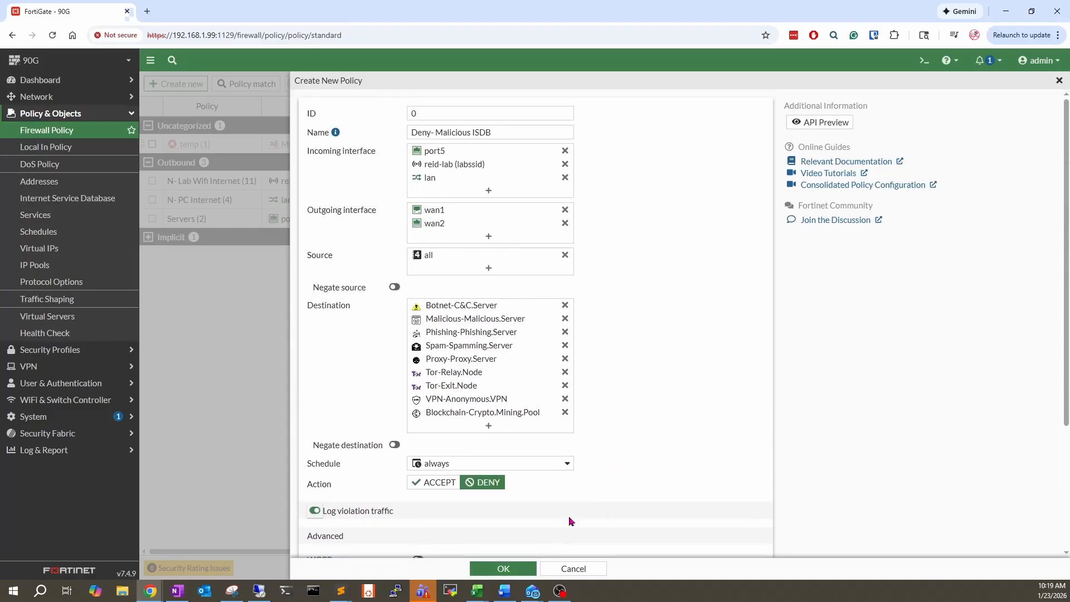
click(519, 567)
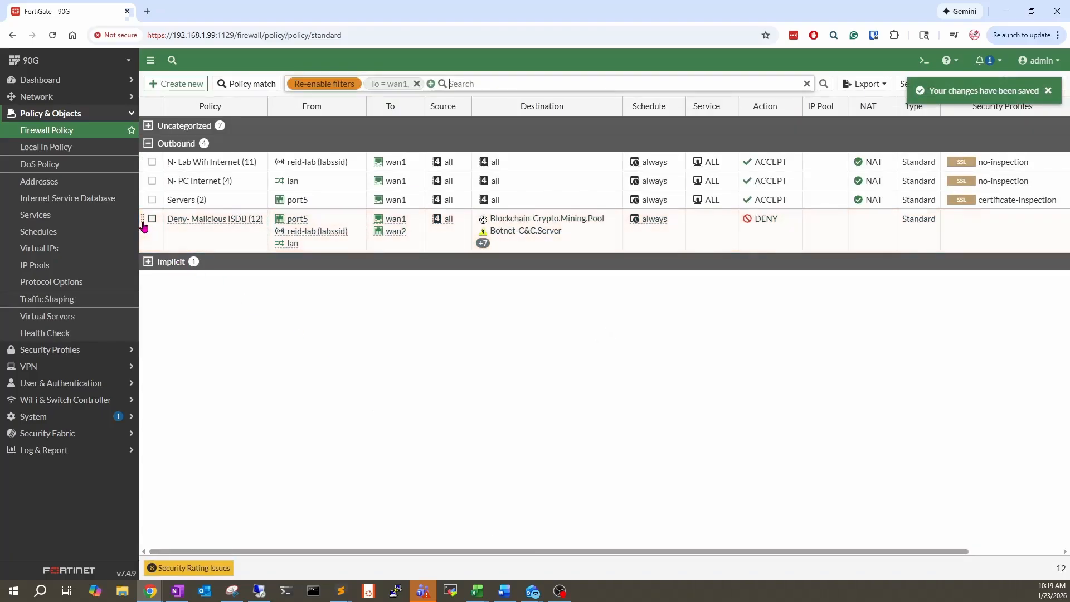
Move the Deny- Malicious ISDB policy to the beginning of the Outbound group, above N- Lab Wifi Internet.
drag(143, 220, 145, 161)
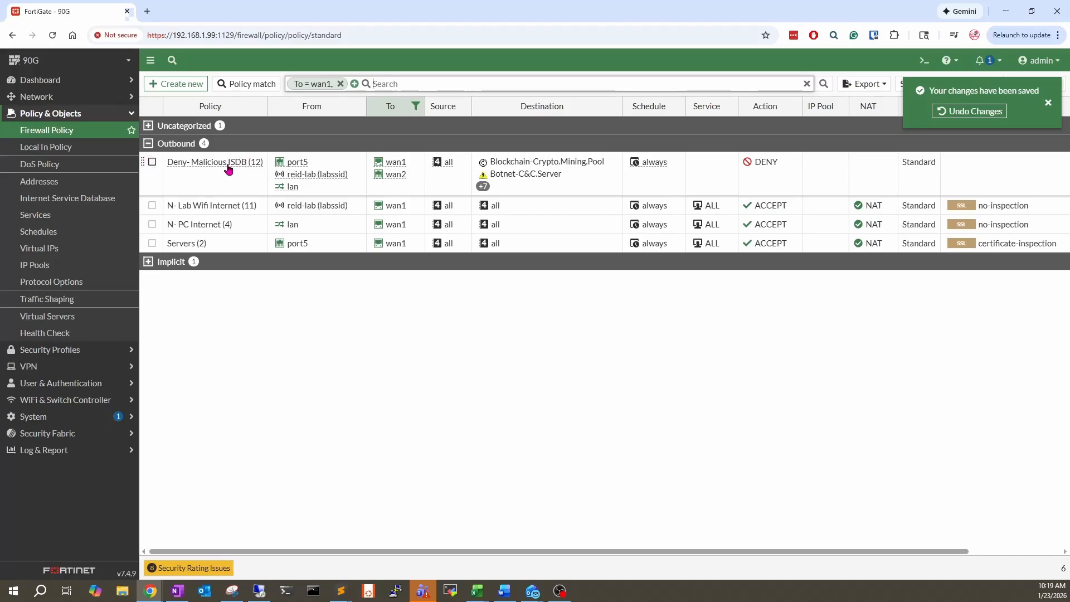
mouse_move(229, 168)
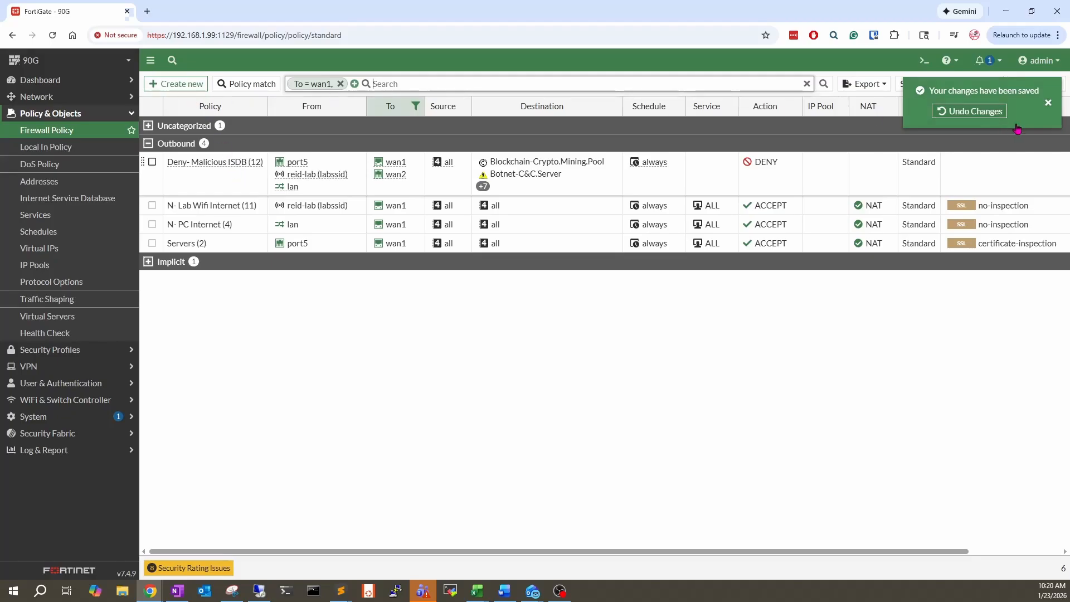
click(1048, 103)
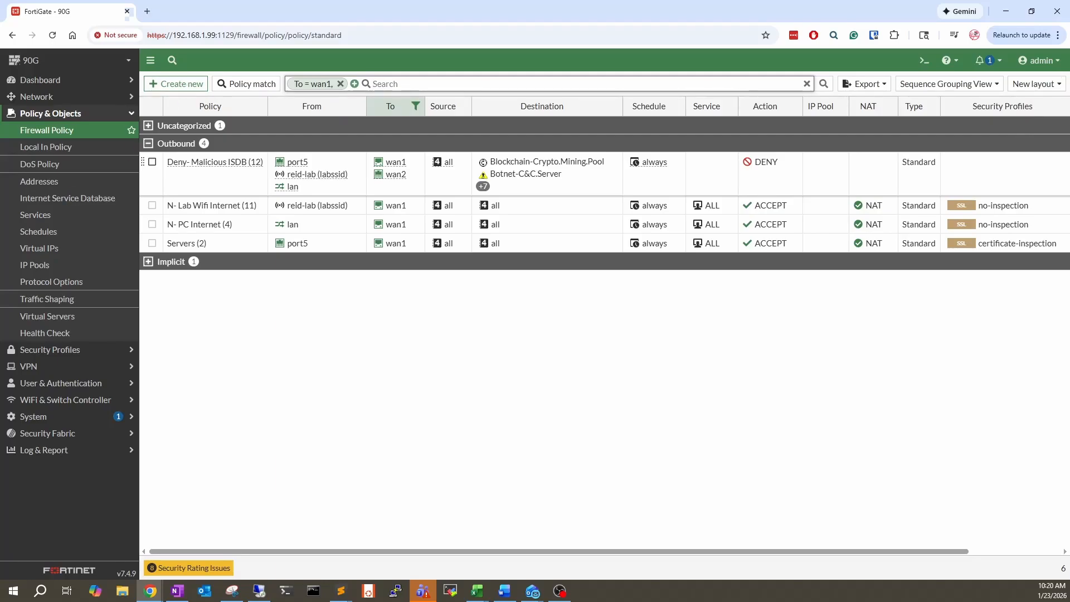
Copy the Deny- Malicious ISDB policy and paste the duplicate directly below it.
click(182, 83)
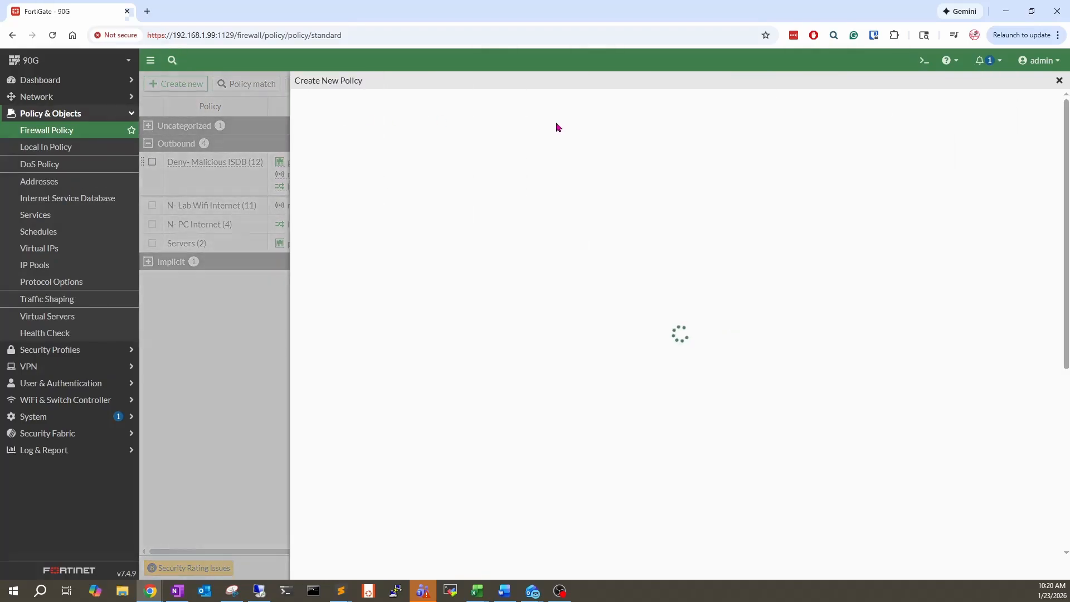
click(601, 573)
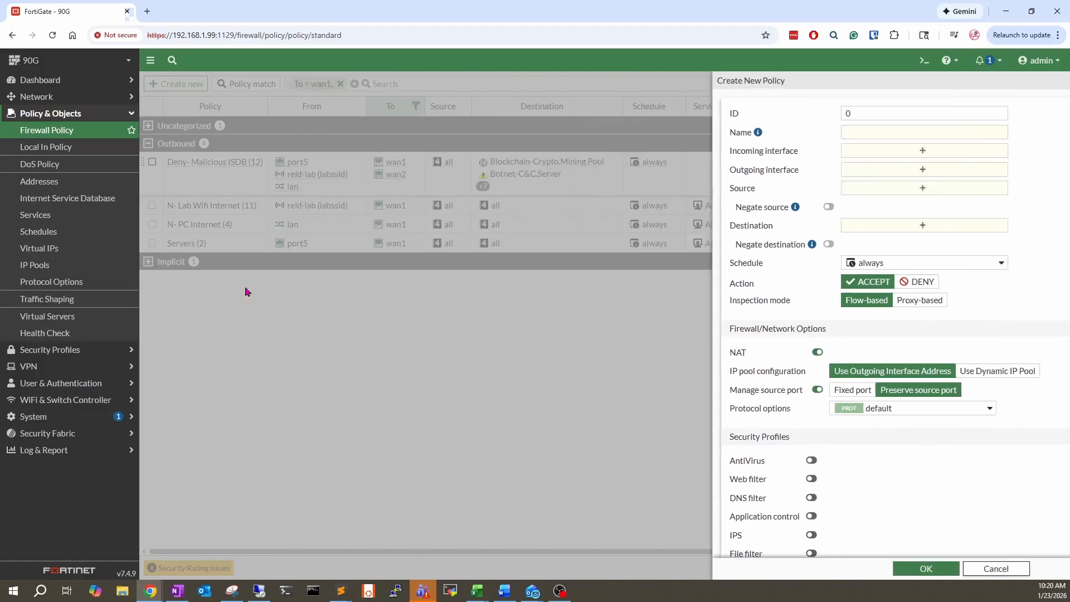
right_click(228, 175)
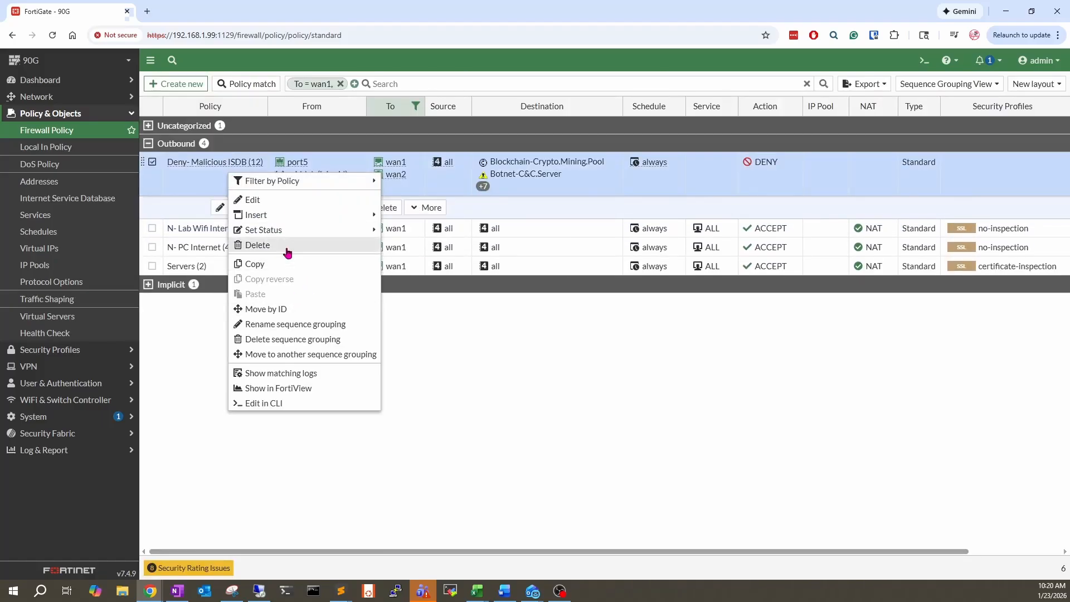
click(262, 263)
right_click(233, 188)
mouse_move(274, 308)
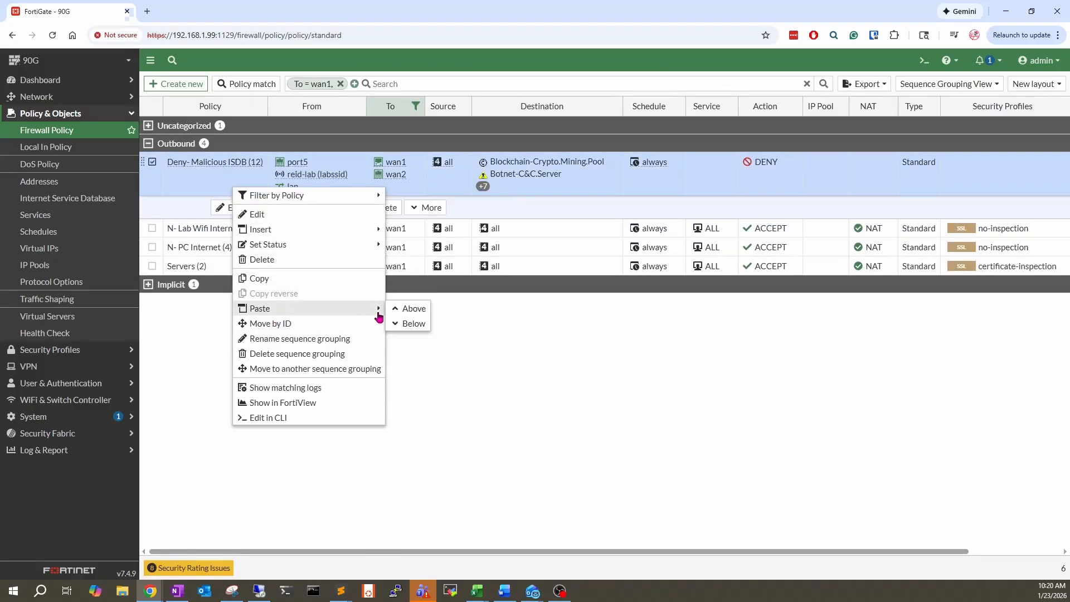
click(409, 323)
Name the pasted policy copy Deny- ISDB Optional and remove all of its destinations.
double_click(240, 237)
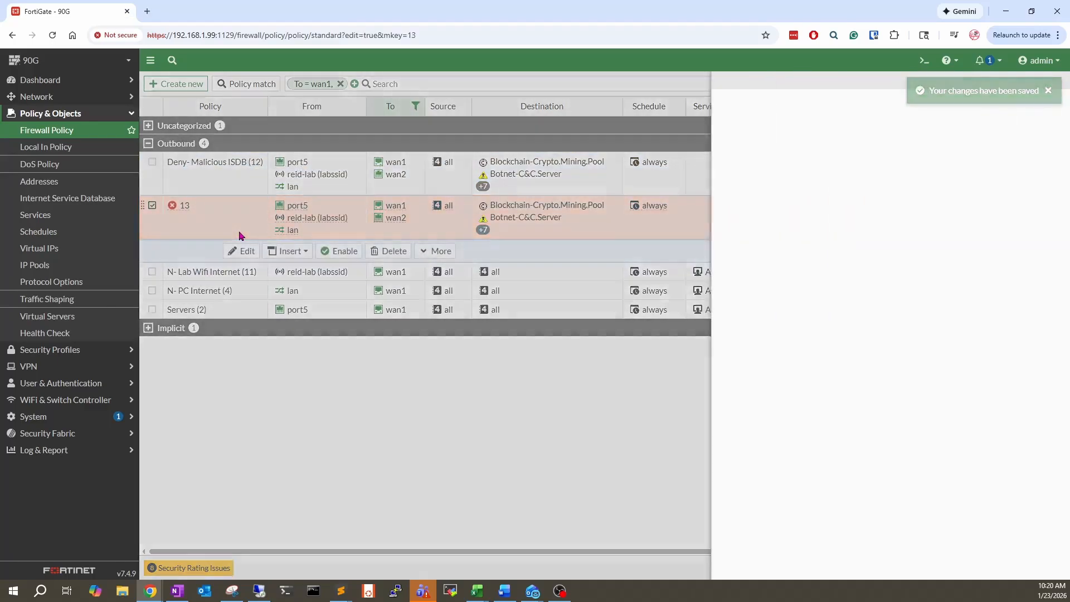
text(Den)
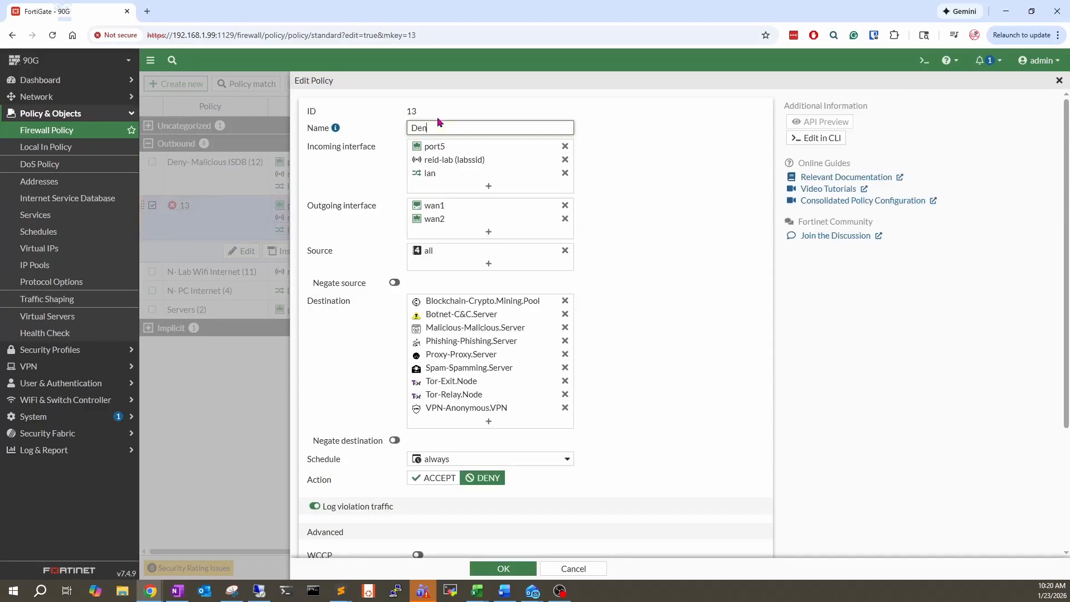
text(y- ISDB Optional)
triple_click(566, 301)
triple_click(565, 301)
triple_click(565, 301)
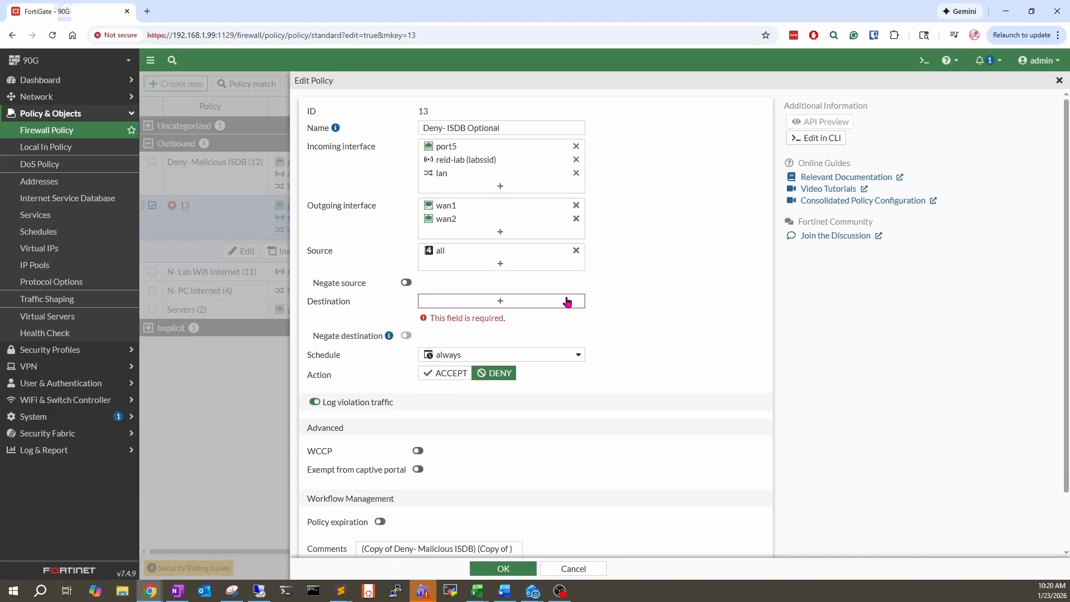
click(567, 301)
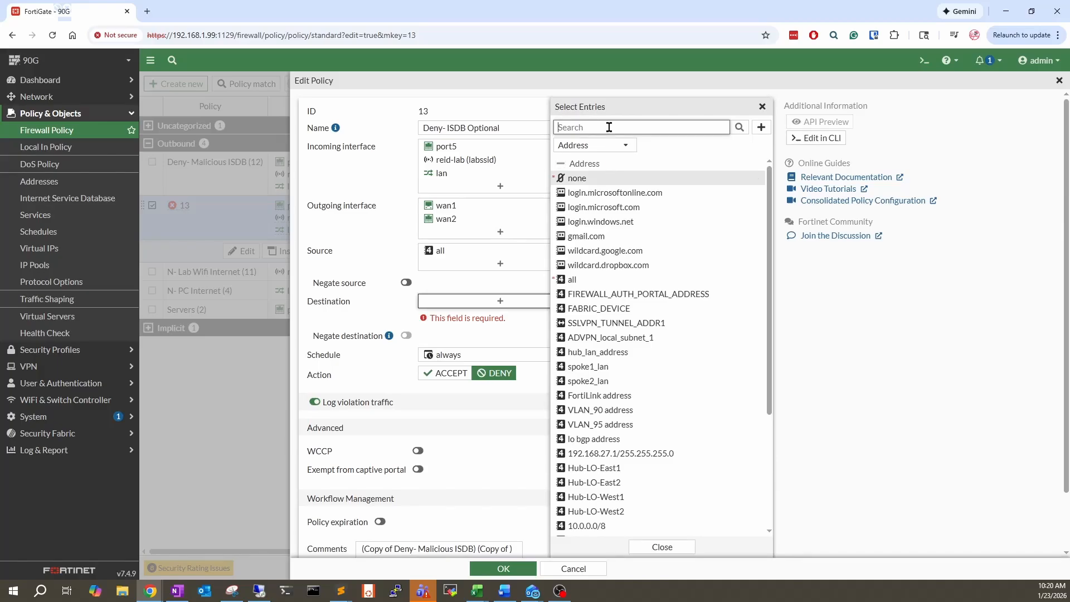
text(bullet)
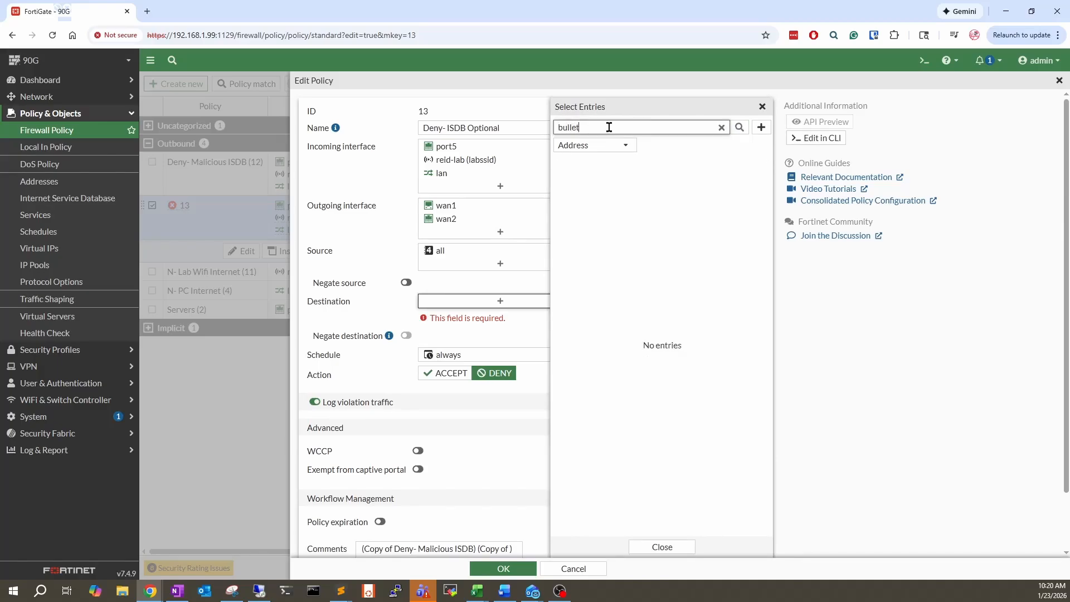
key(BackSpace)
key(BackSpace)
click(763, 106)
Search the internet services for "host" and add Hosting-Bulletproof.Hosting as a destination of the Deny- ISDB Optional policy.
click(544, 305)
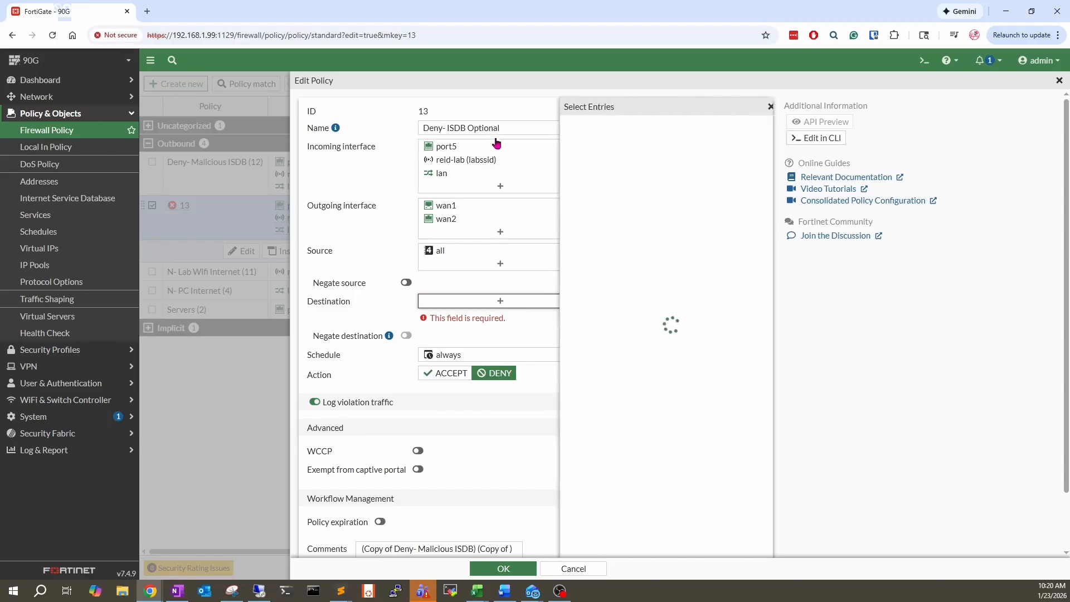
text(host)
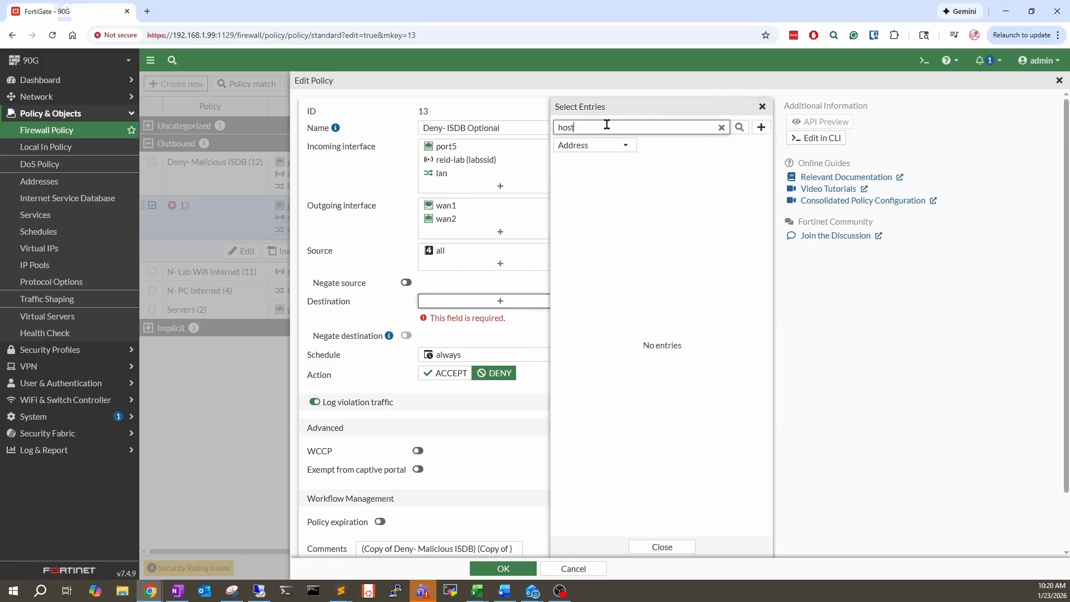
click(594, 145)
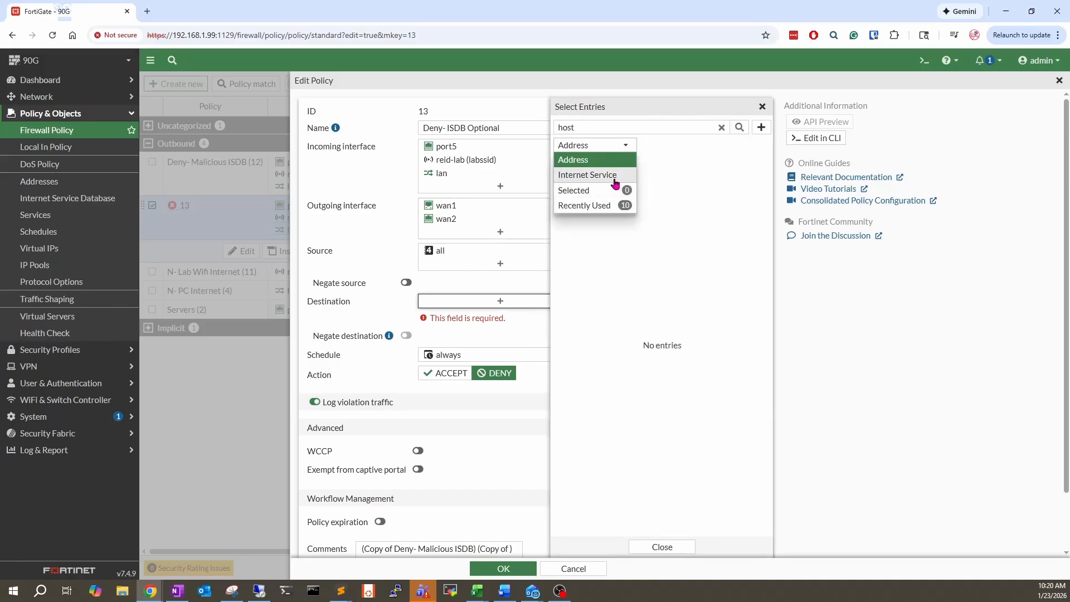
click(597, 172)
double_click(644, 127)
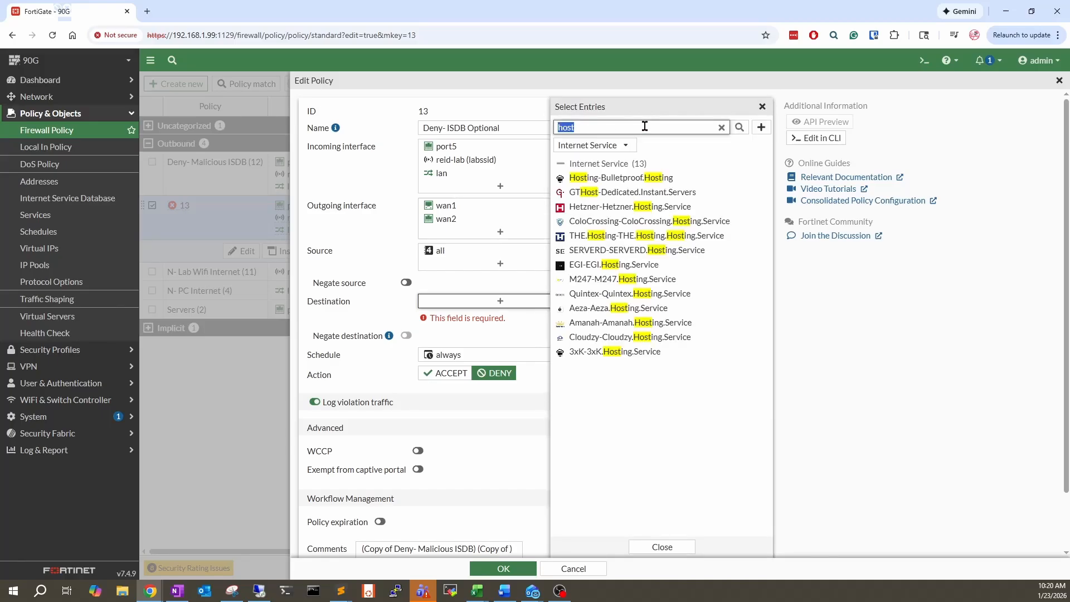
text(host)
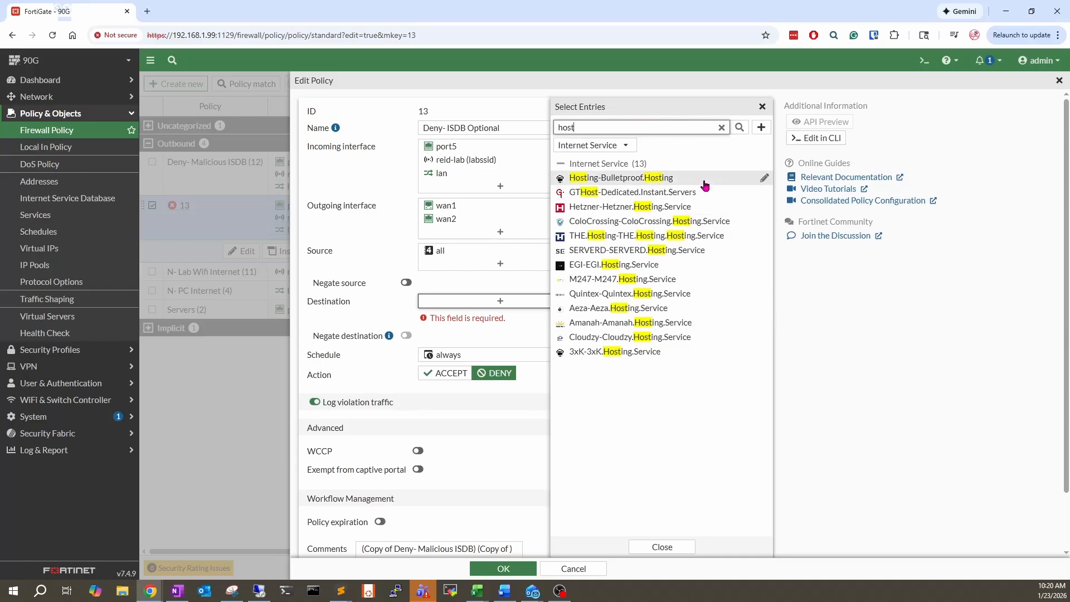
mouse_move(681, 184)
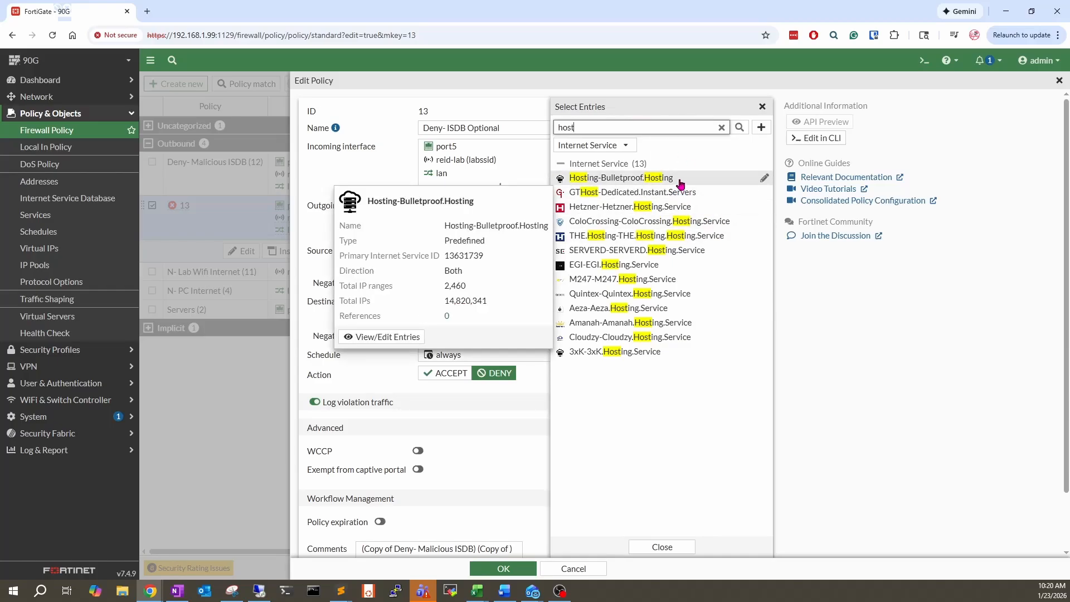
click(681, 184)
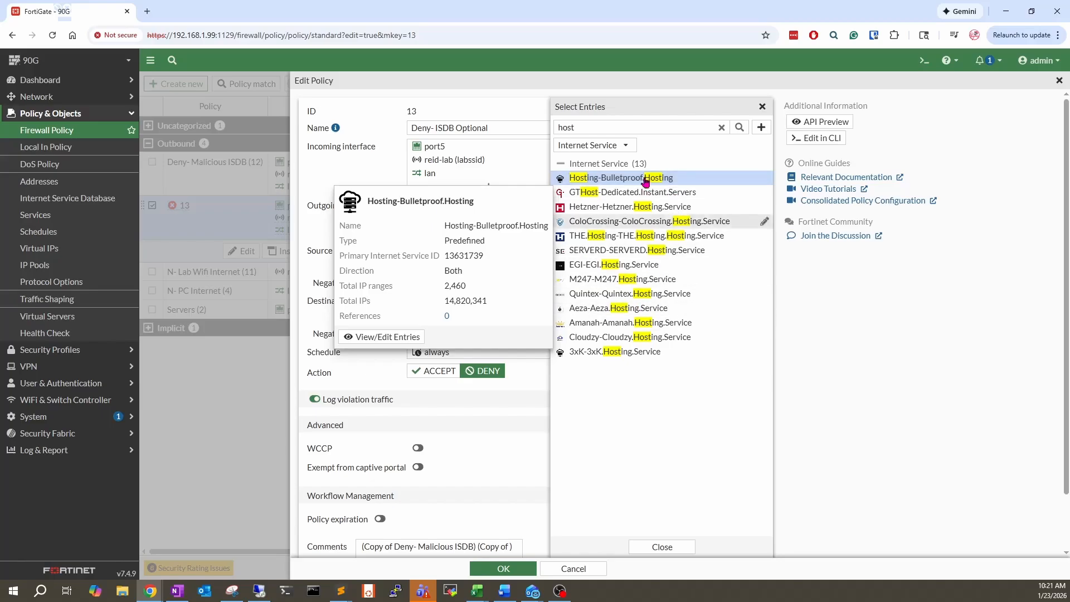
Add all mail.ru internet services, from mail.ru-Other through mail.ru-NetBIOS.Name.Service, as destinations and close the entry selection.
double_click(616, 123)
text(mail.ru)
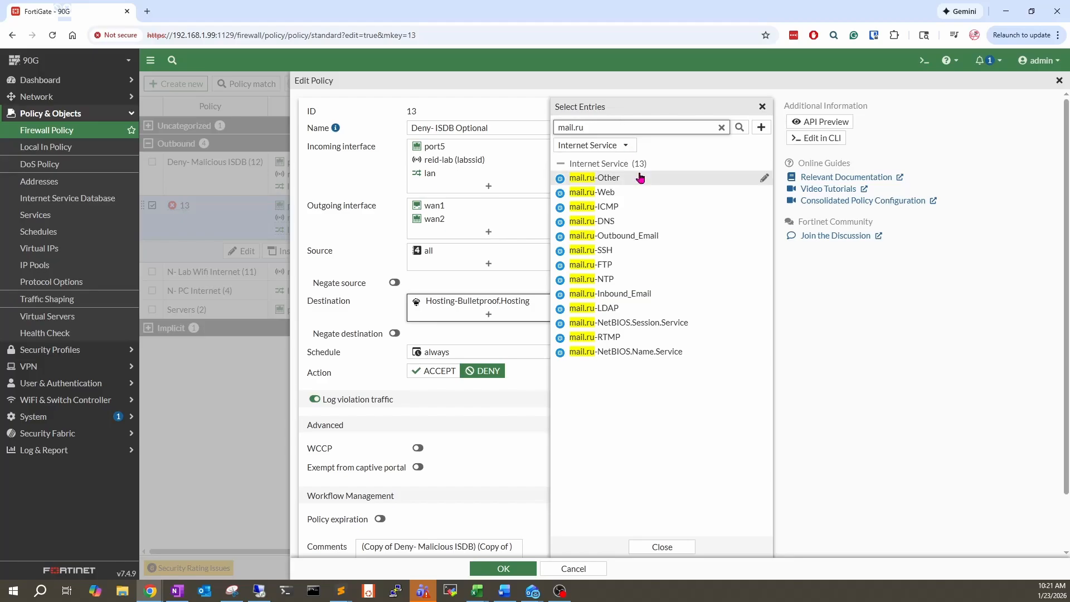
click(641, 177)
shift+click(657, 352)
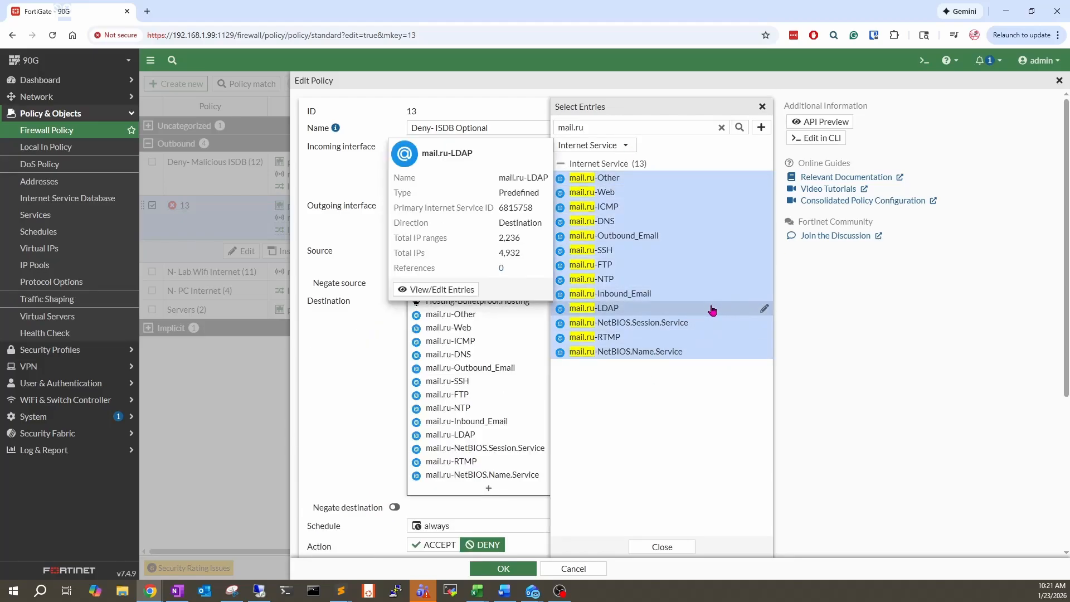
click(686, 552)
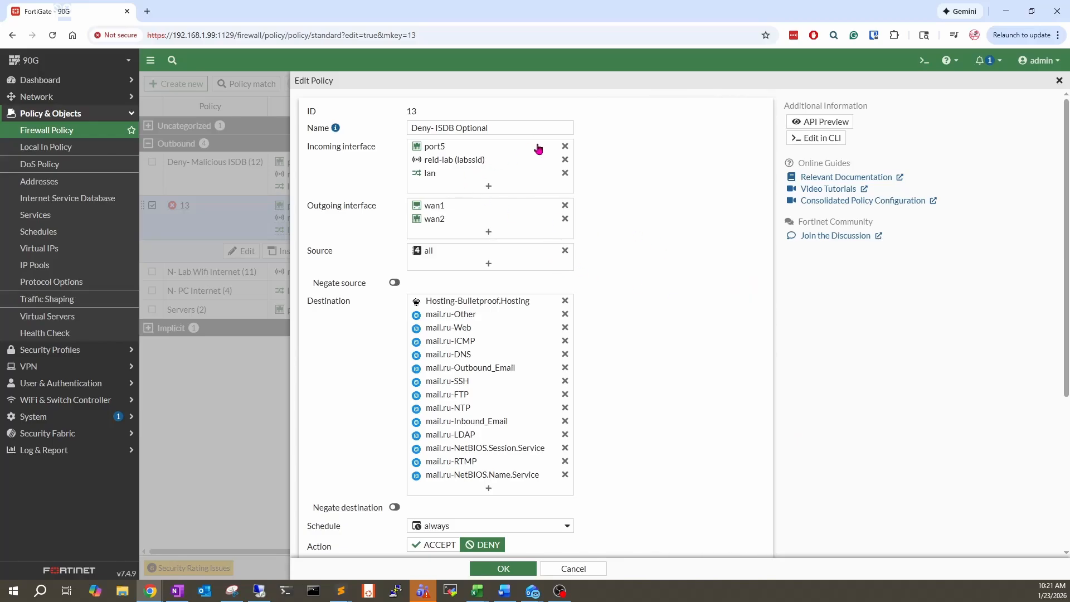
Clear the comments of the Deny- ISDB Optional policy and save it.
scroll(676, 334, down, 4)
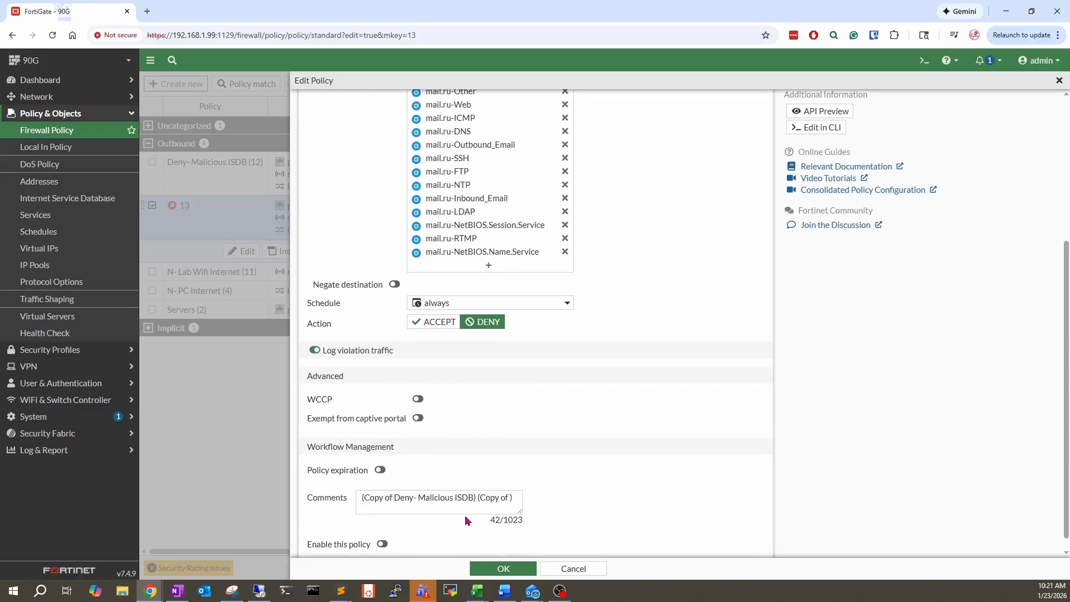
click(428, 497)
key(ctrl+a)
key(BackSpace)
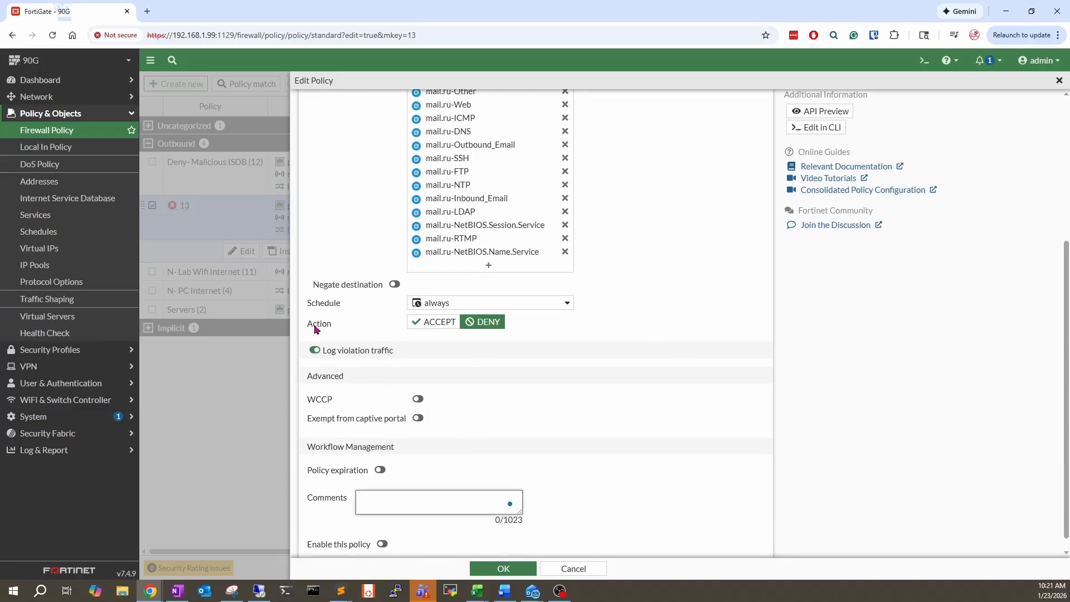
scroll(316, 329, up, 4)
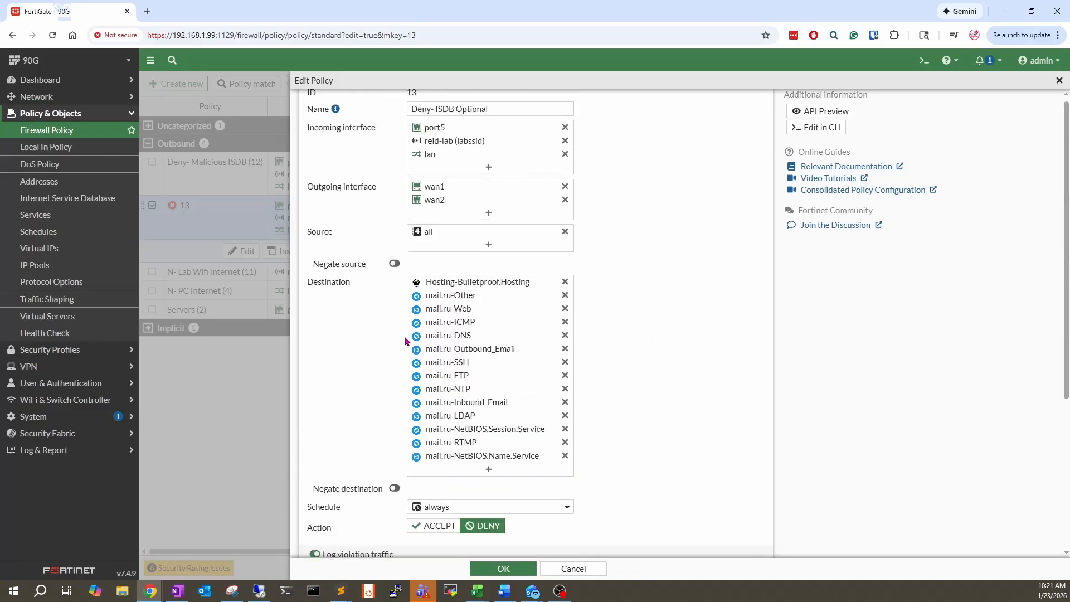
click(511, 571)
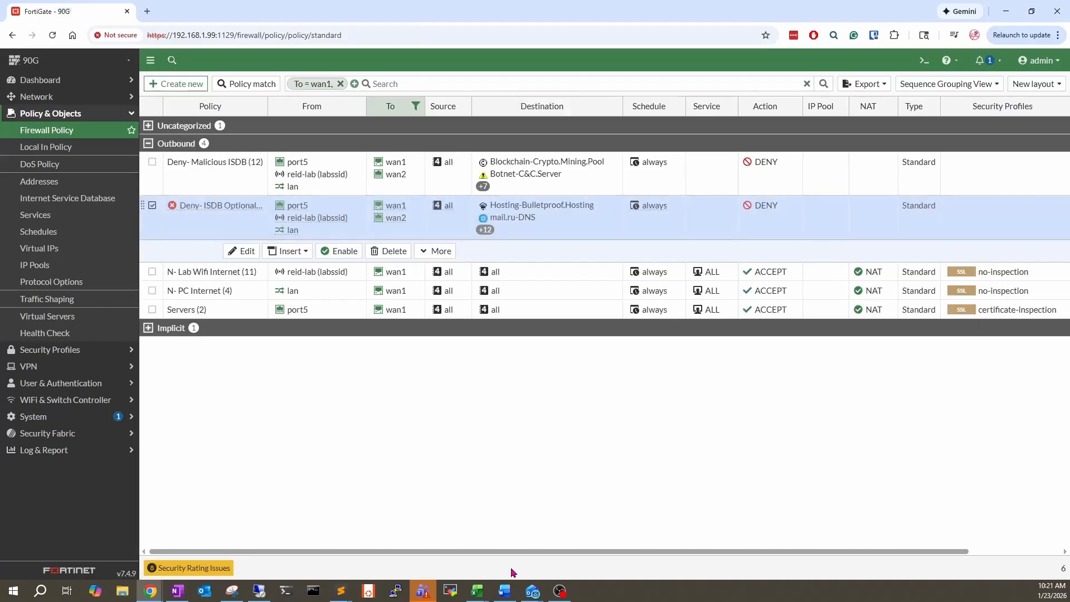
Set the status of the Deny- ISDB Optional policy to Enabled.
mouse_move(518, 162)
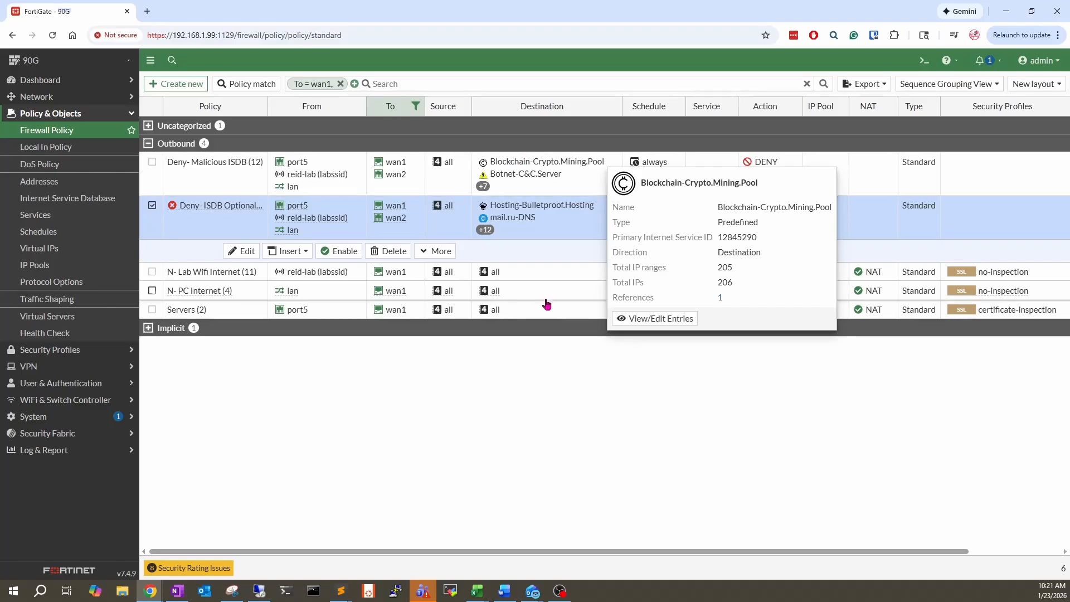
right_click(215, 213)
mouse_move(300, 277)
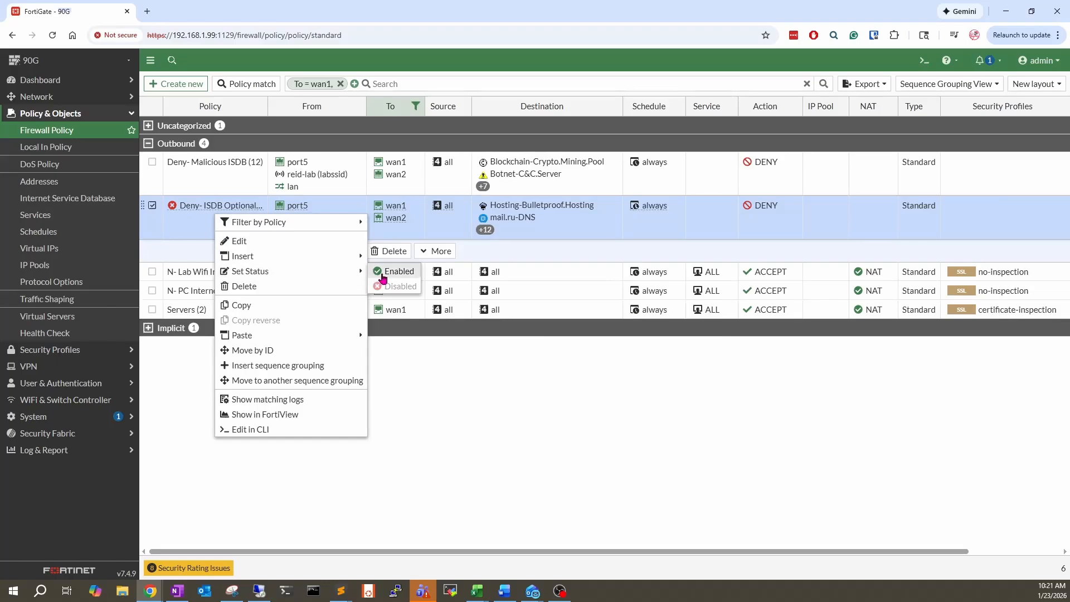
click(395, 272)
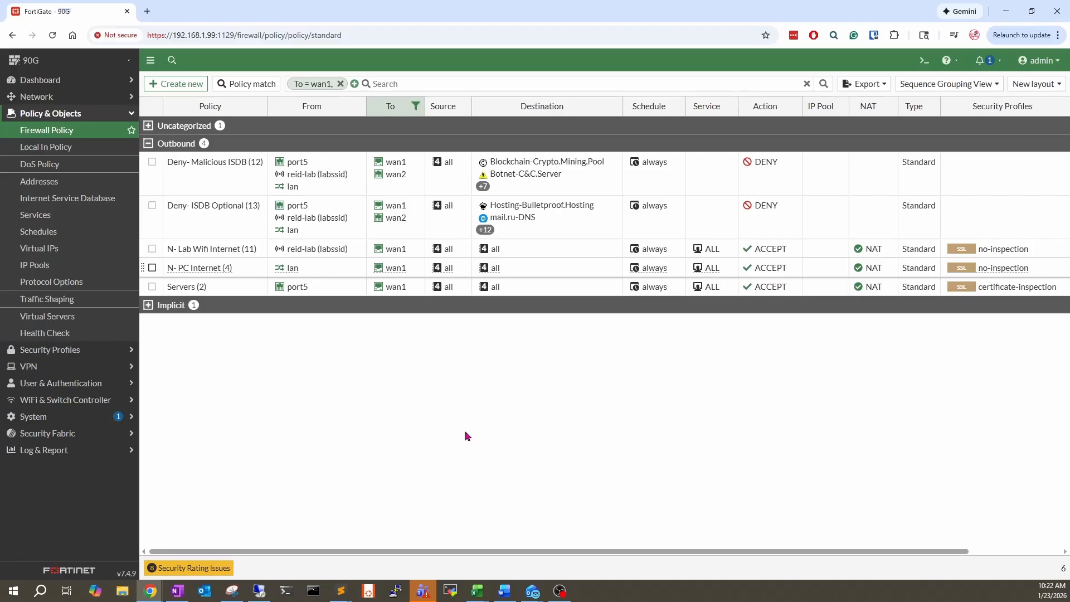
Search the Internet Service Database for "mal" and open the entries of Malicious-Malicious.Server.
drag(496, 552, 446, 551)
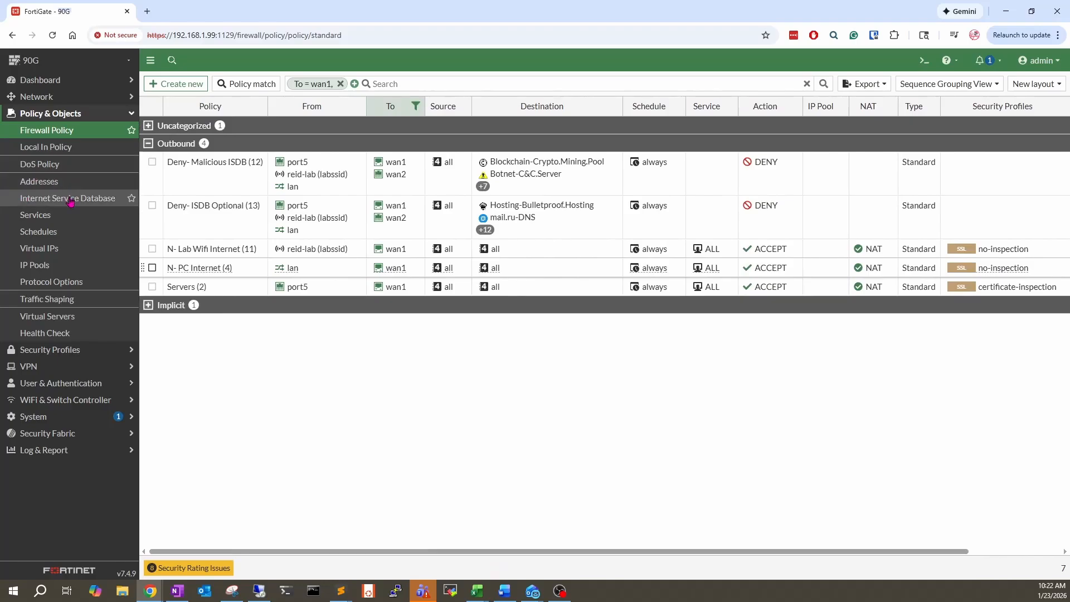
click(71, 198)
click(567, 101)
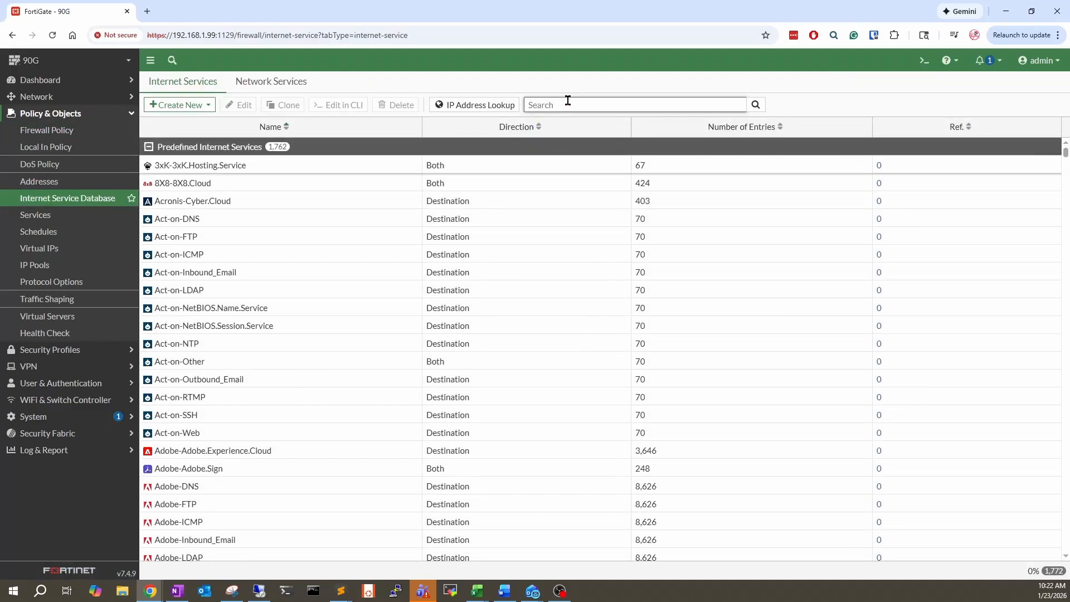
text(mal)
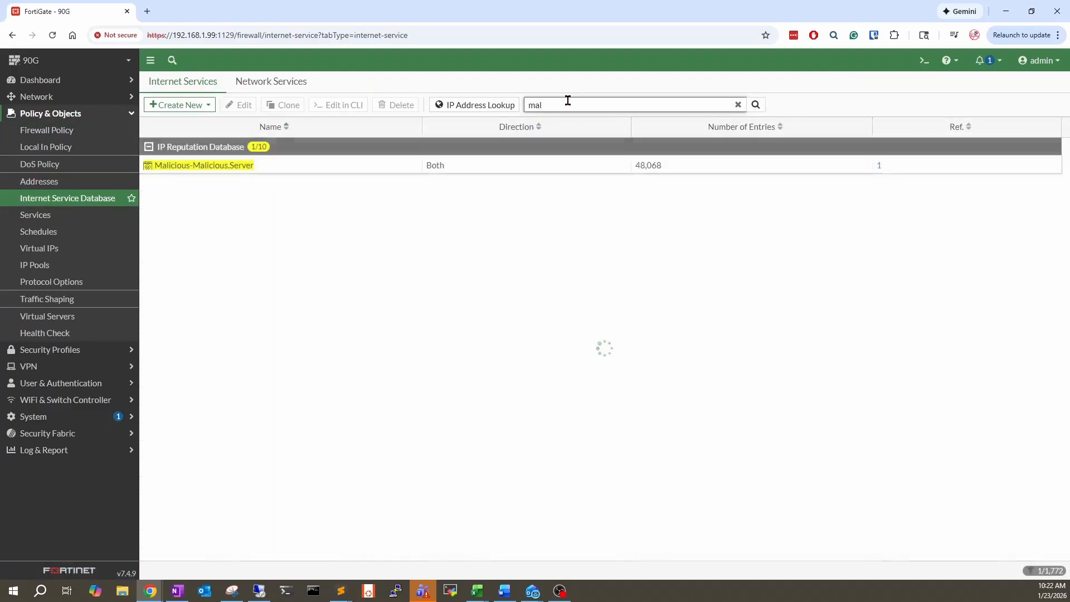
click(659, 168)
right_click(659, 168)
click(420, 168)
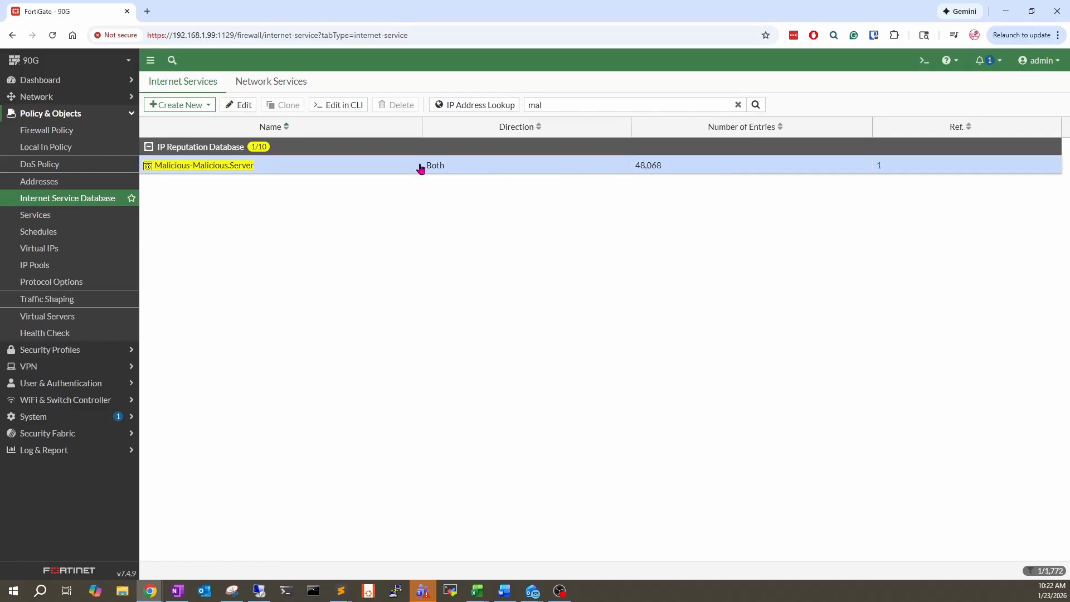
mouse_move(194, 163)
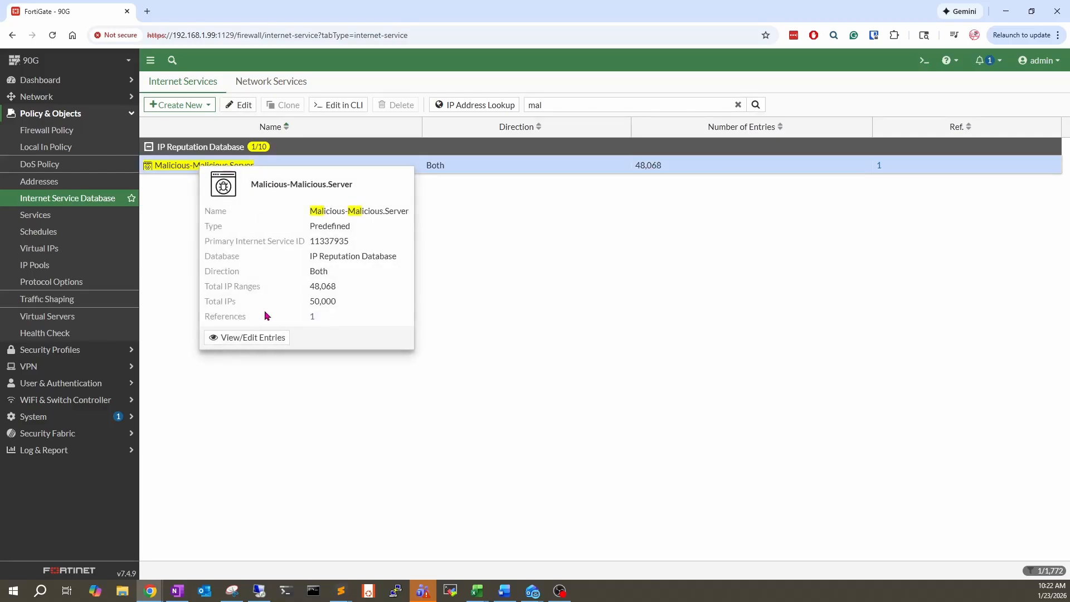
click(260, 337)
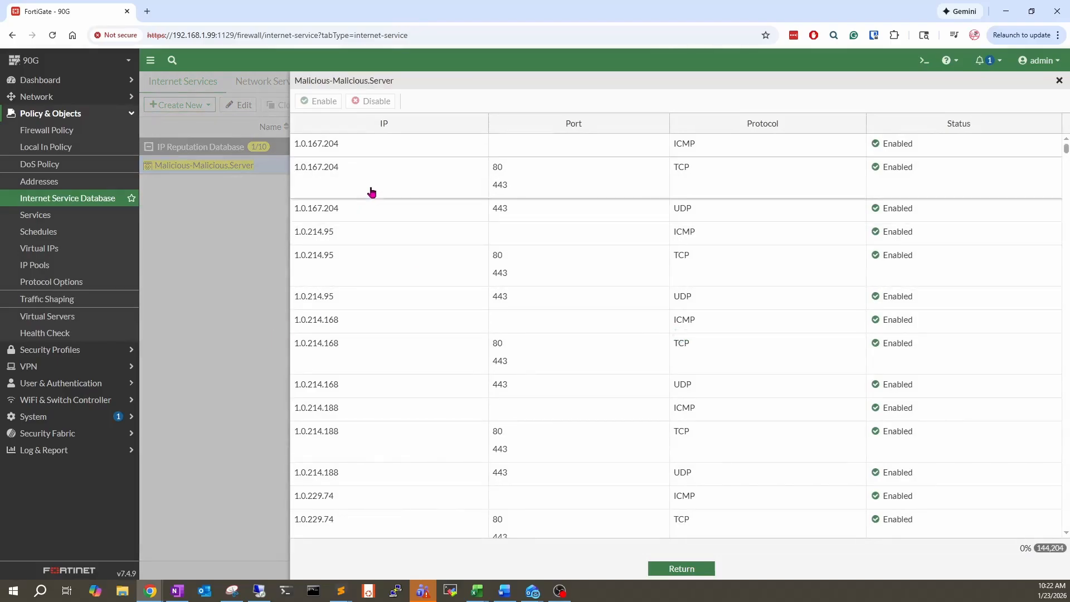
Look through the IP addresses, ports and protocols of Malicious-Malicious.Server, and return to the Internet Service Database list.
scroll(375, 185, down, 3)
scroll(376, 193, down, 10)
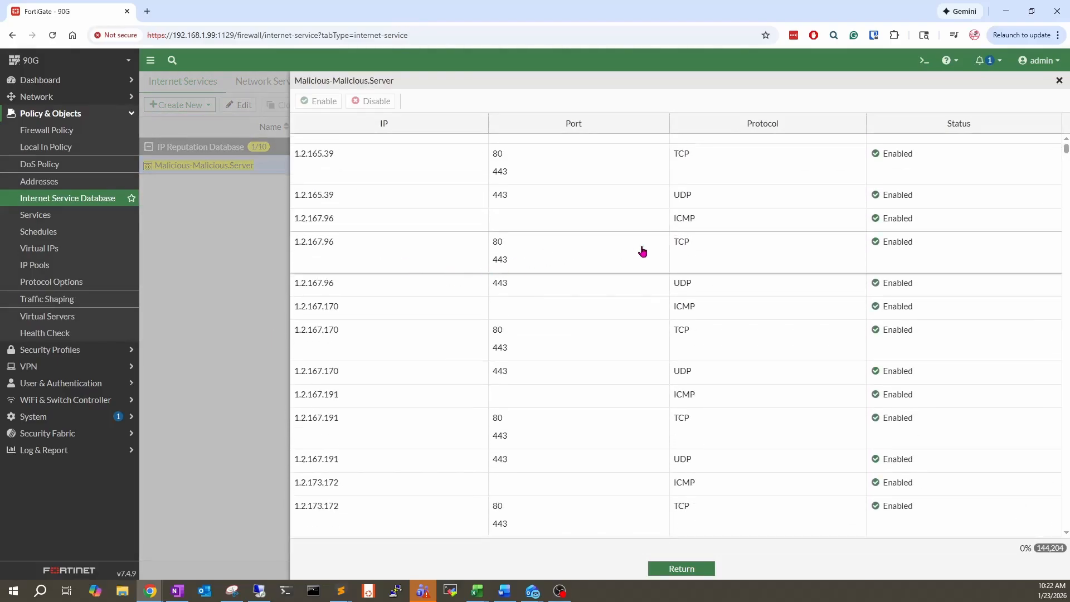
scroll(507, 246, down, 10)
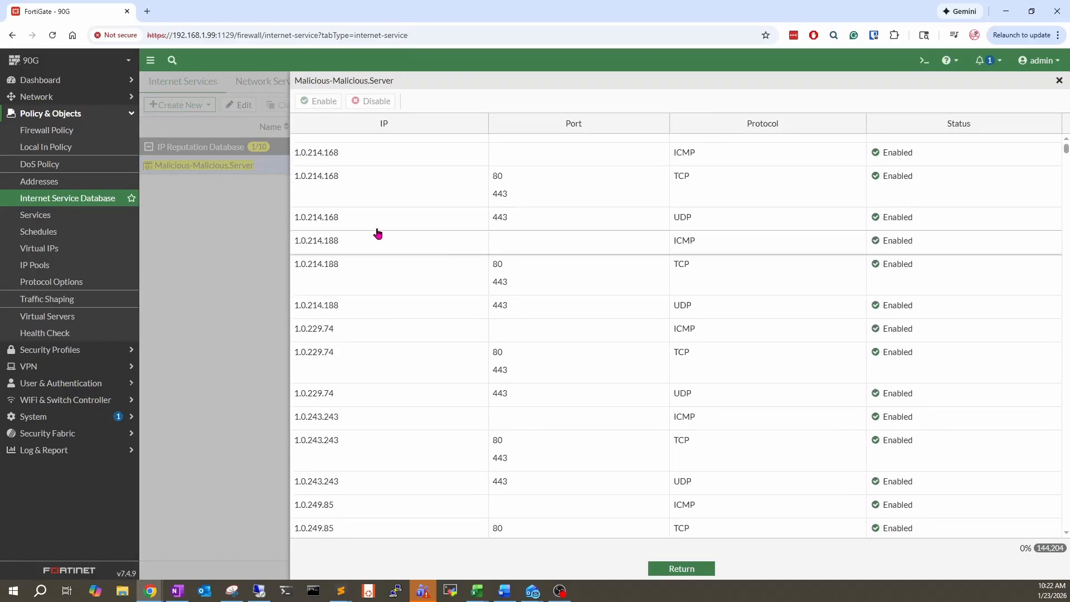
scroll(428, 202, up, 15)
drag(1066, 149, 1068, 162)
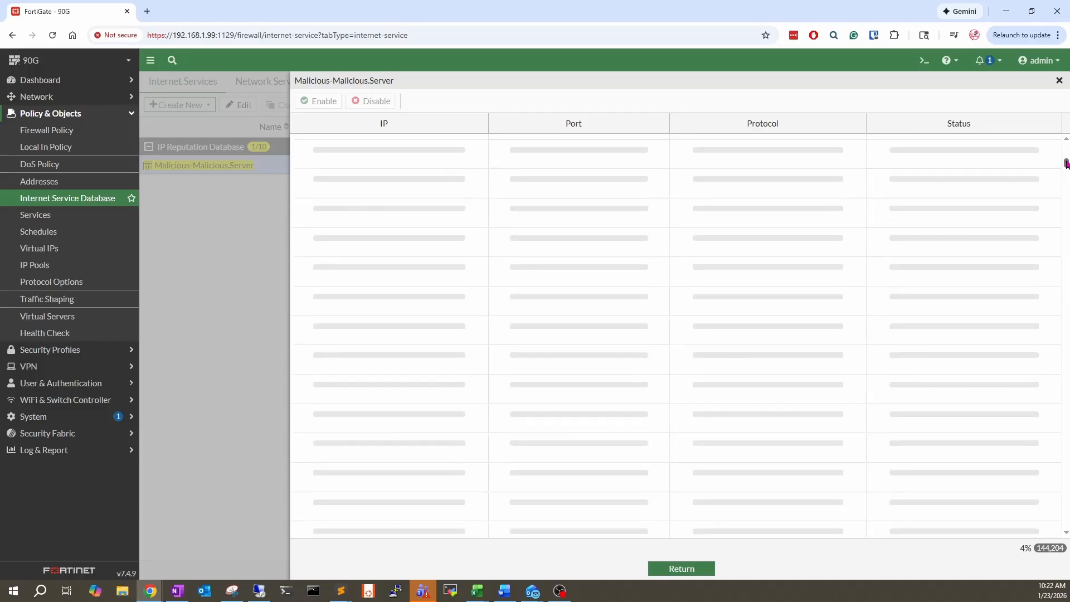
click(89, 198)
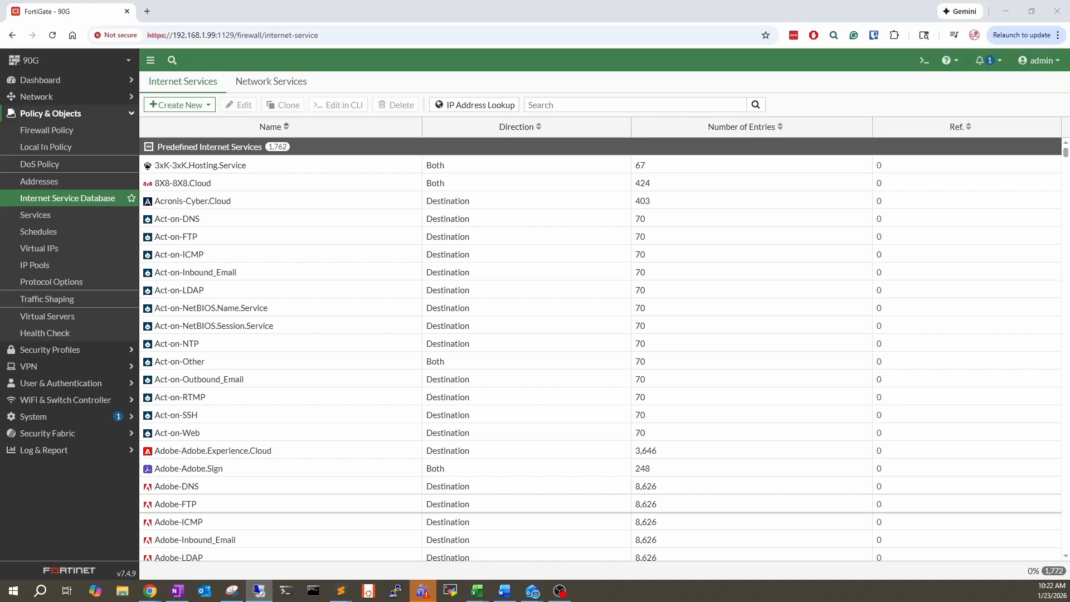
drag(0, 92, 512, 60)
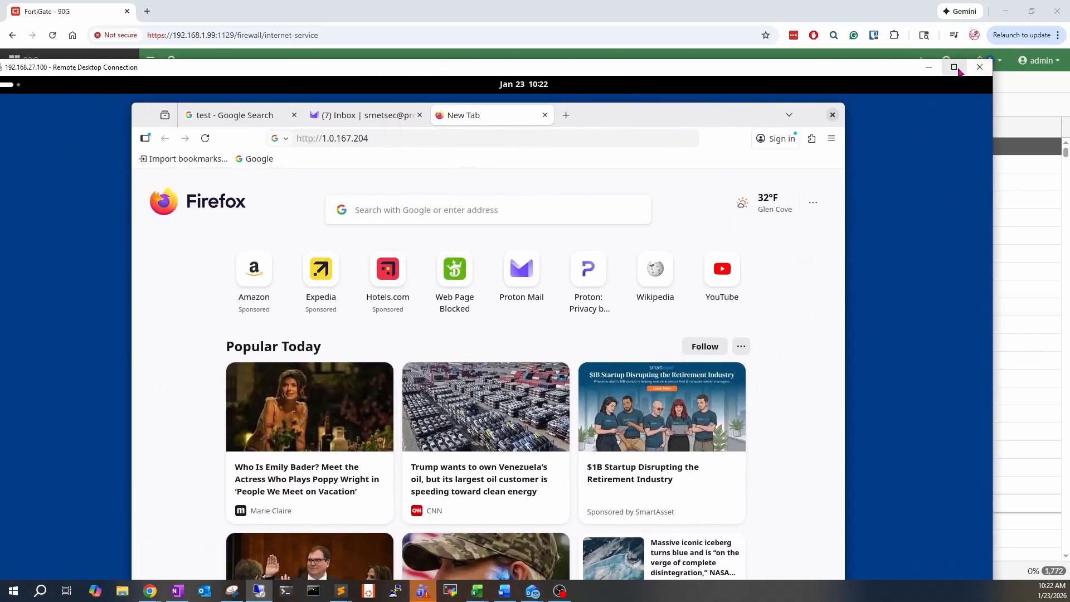
click(958, 68)
click(445, 65)
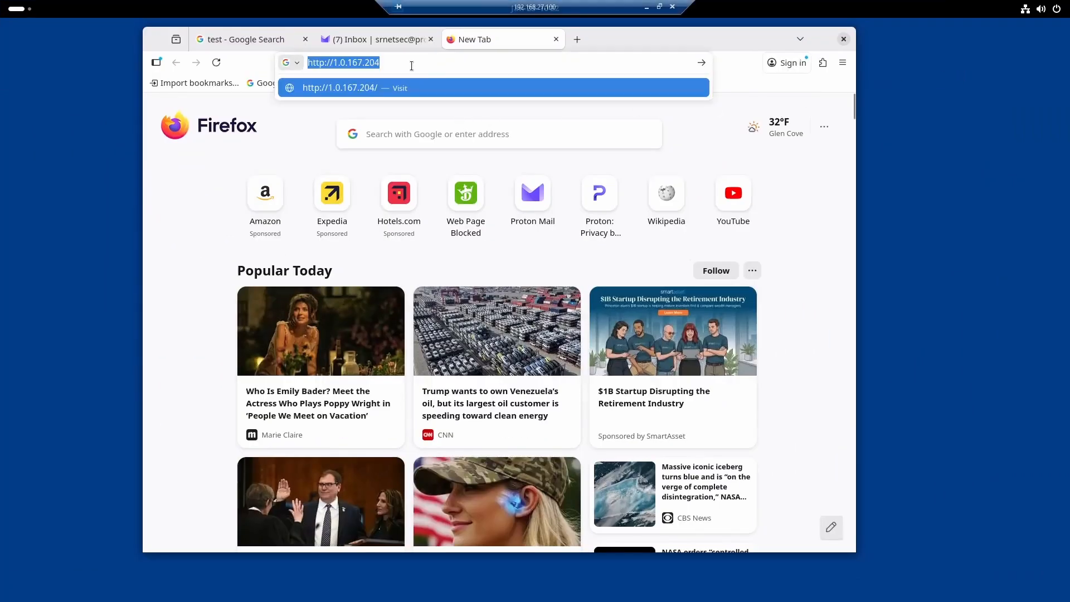
click(415, 65)
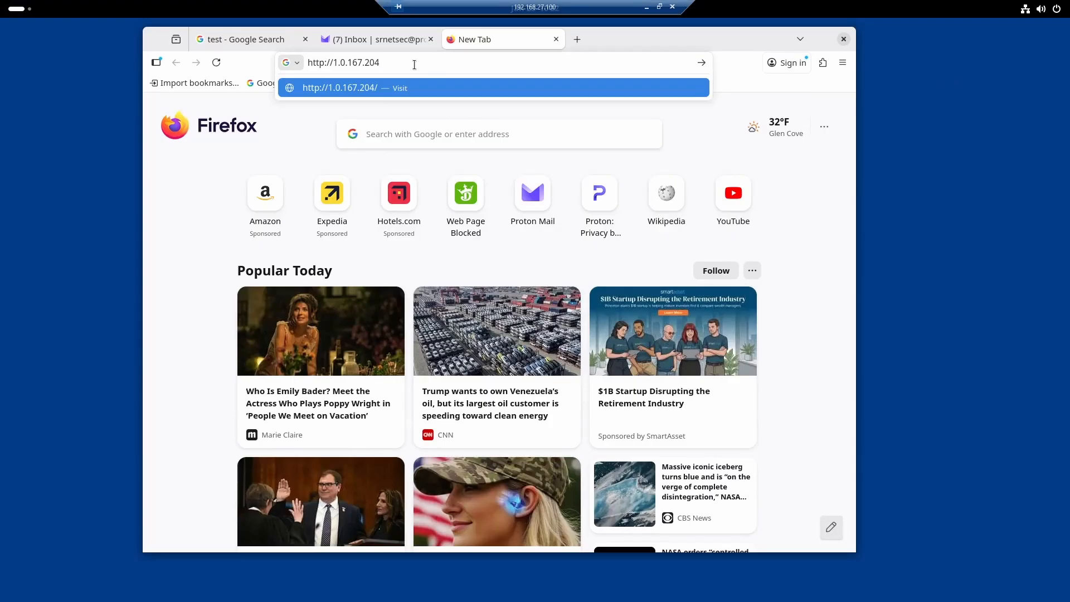
key(Return)
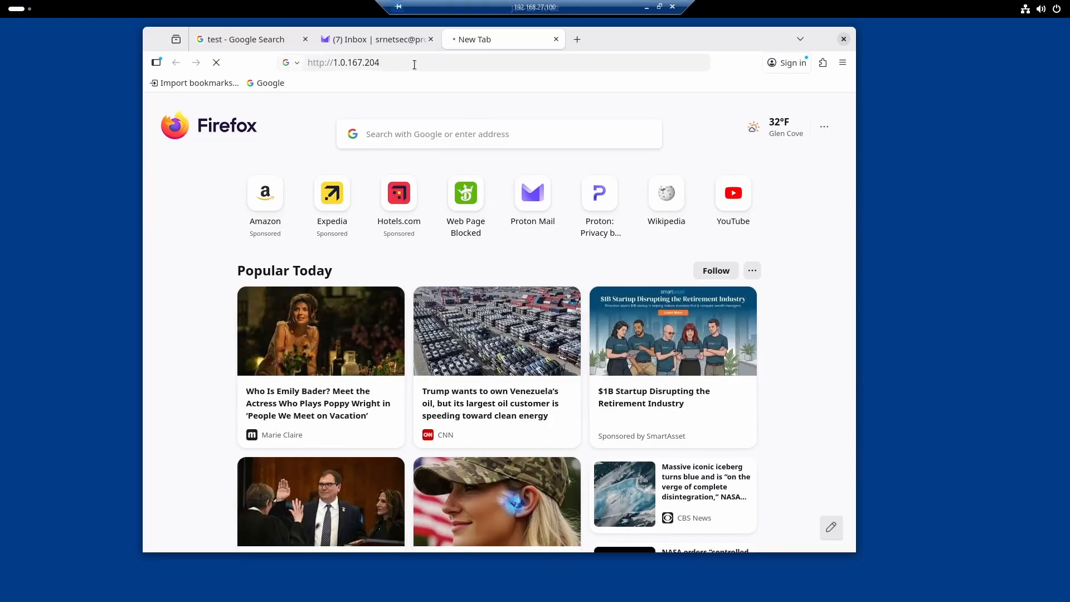
click(646, 8)
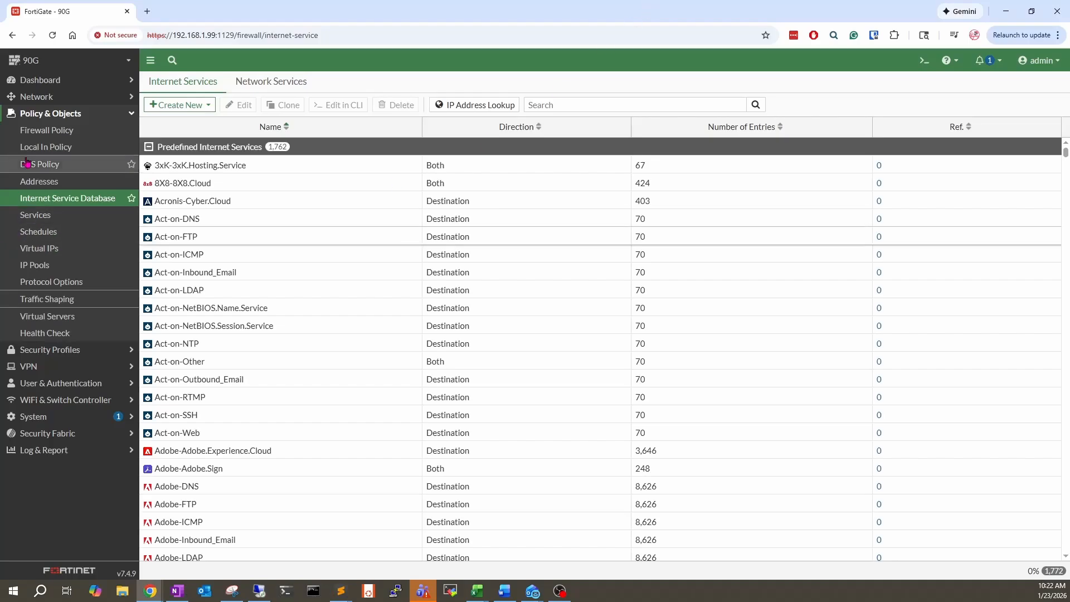
Check the byte counters of the outbound firewall policies and show the matching logs for the Deny- Malicious ISDB policy.
click(38, 131)
drag(437, 553, 565, 553)
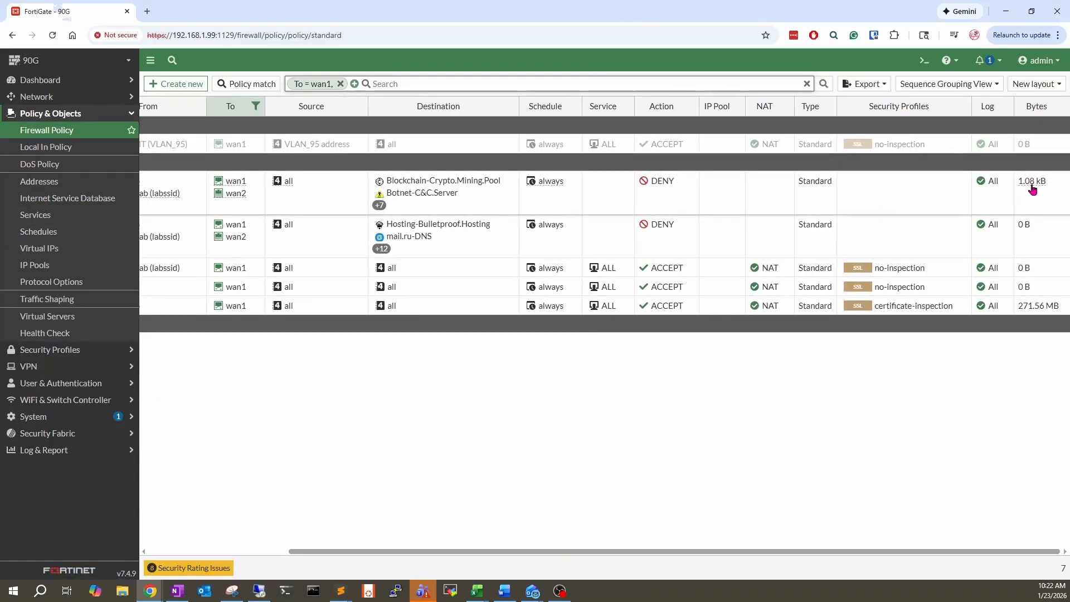
drag(633, 552, 493, 552)
right_click(349, 199)
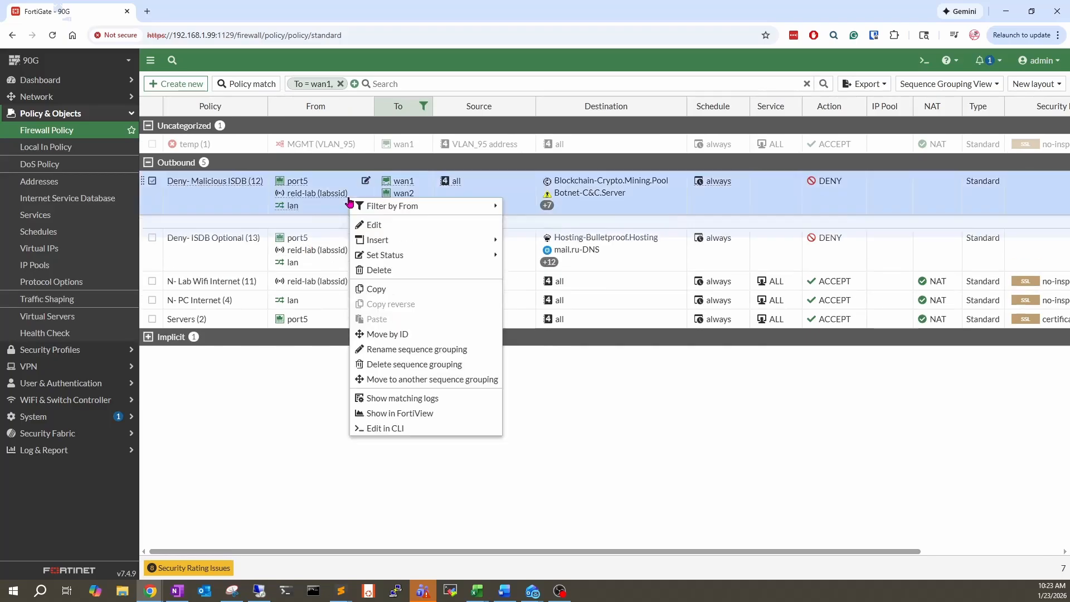
click(440, 399)
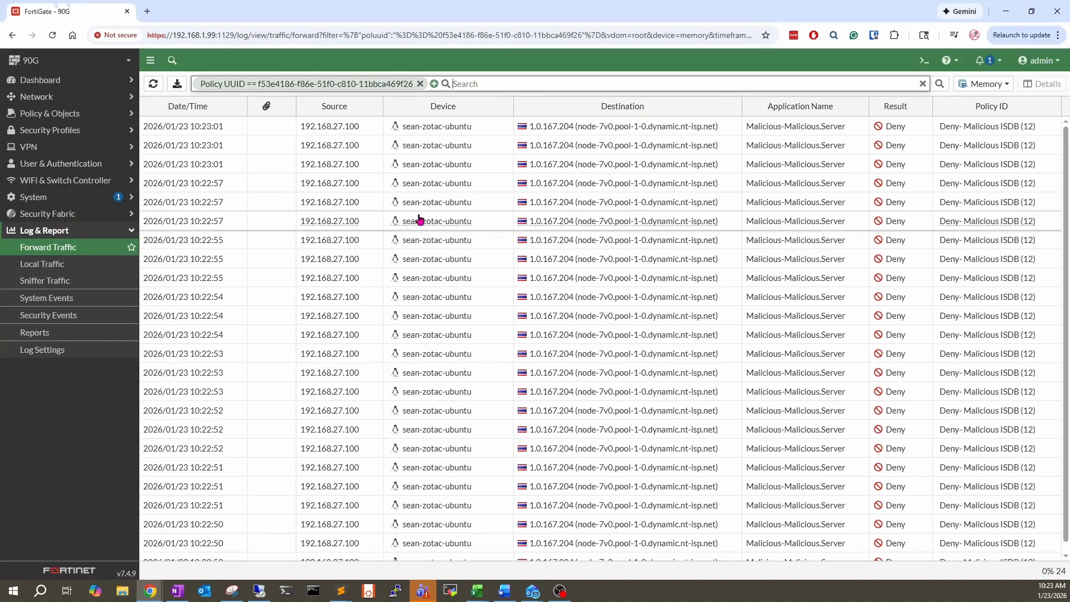
Examine the source, destination, application name and matching policy of the denied forward traffic log entries.
click(345, 128)
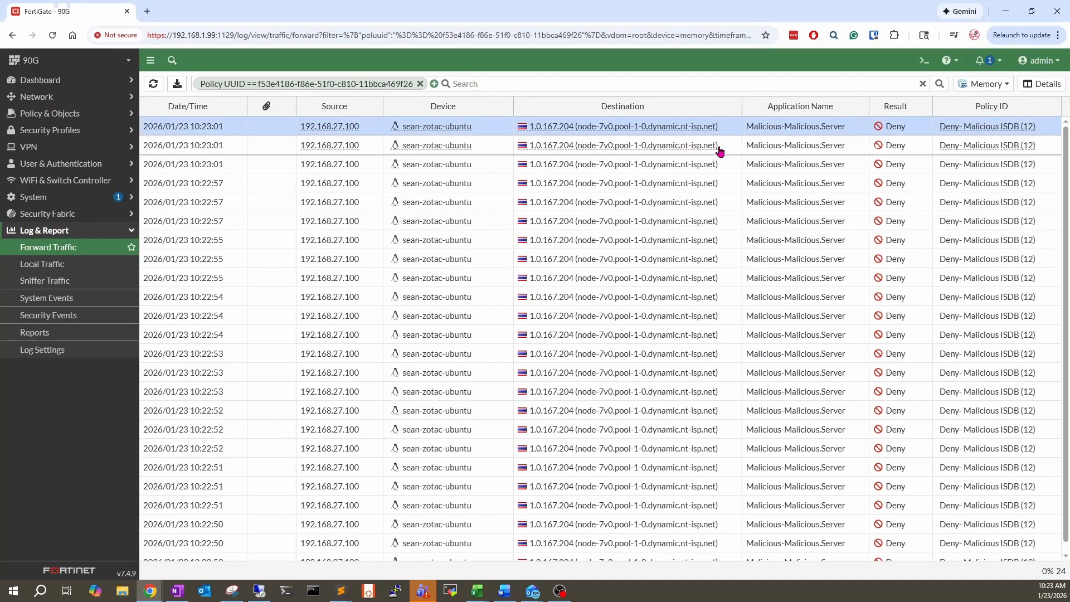
mouse_move(997, 136)
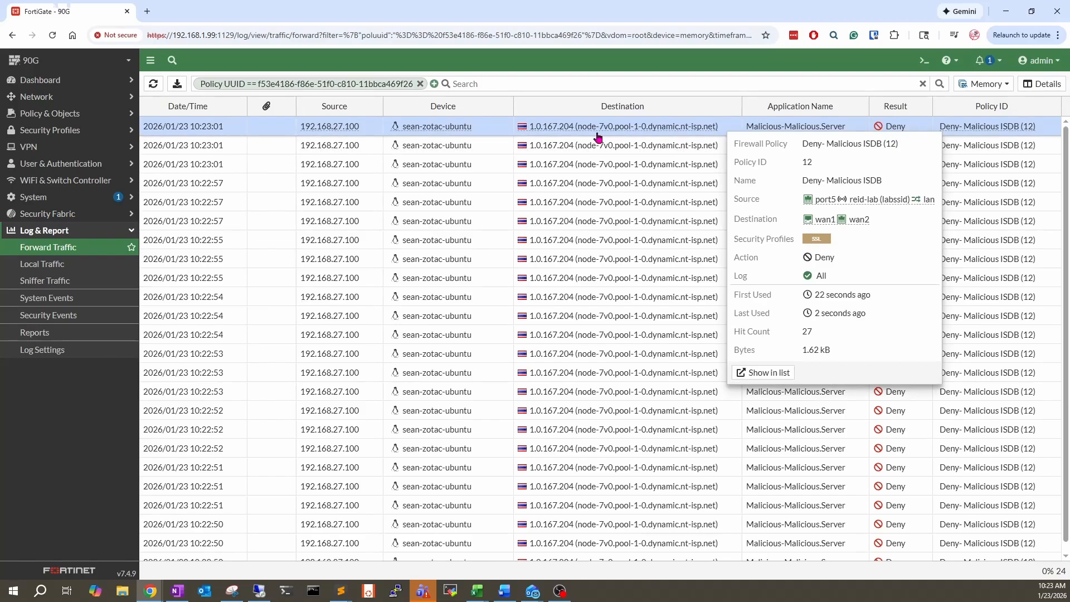
drag(528, 131, 601, 135)
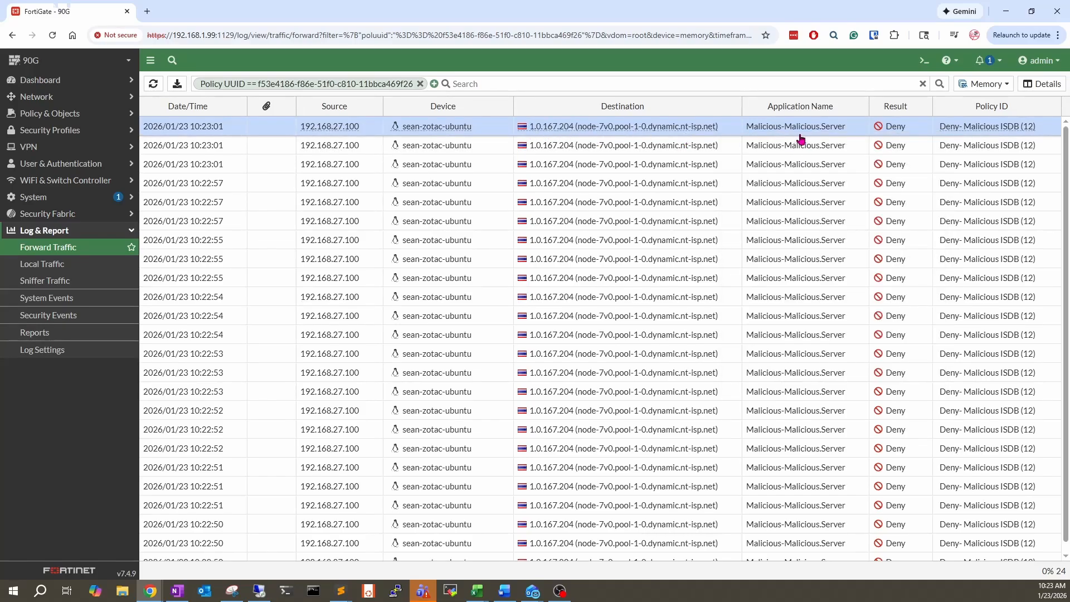
drag(746, 132, 844, 132)
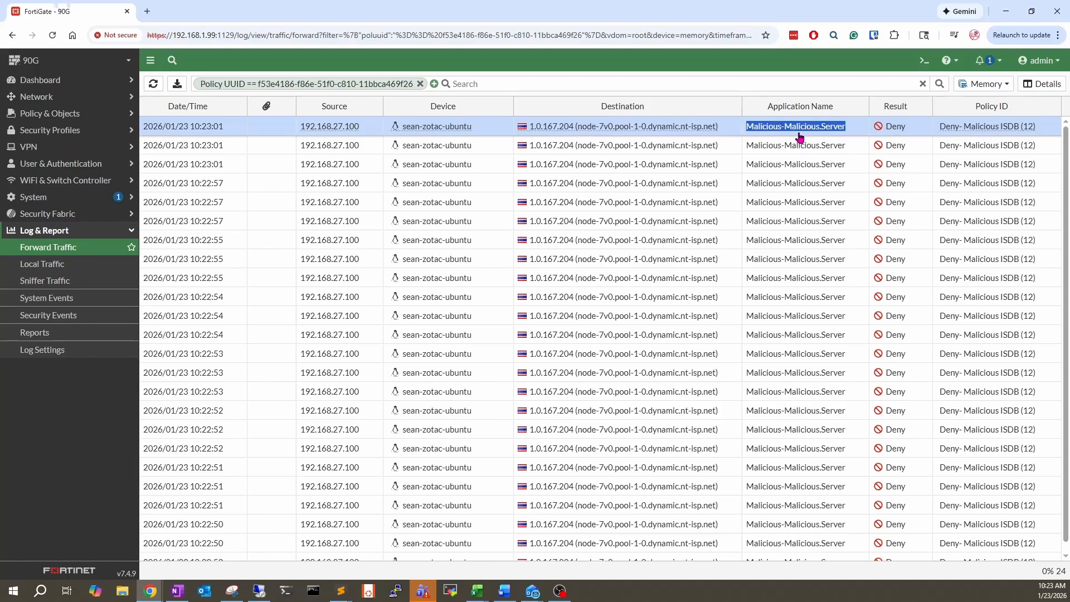
drag(300, 127, 379, 132)
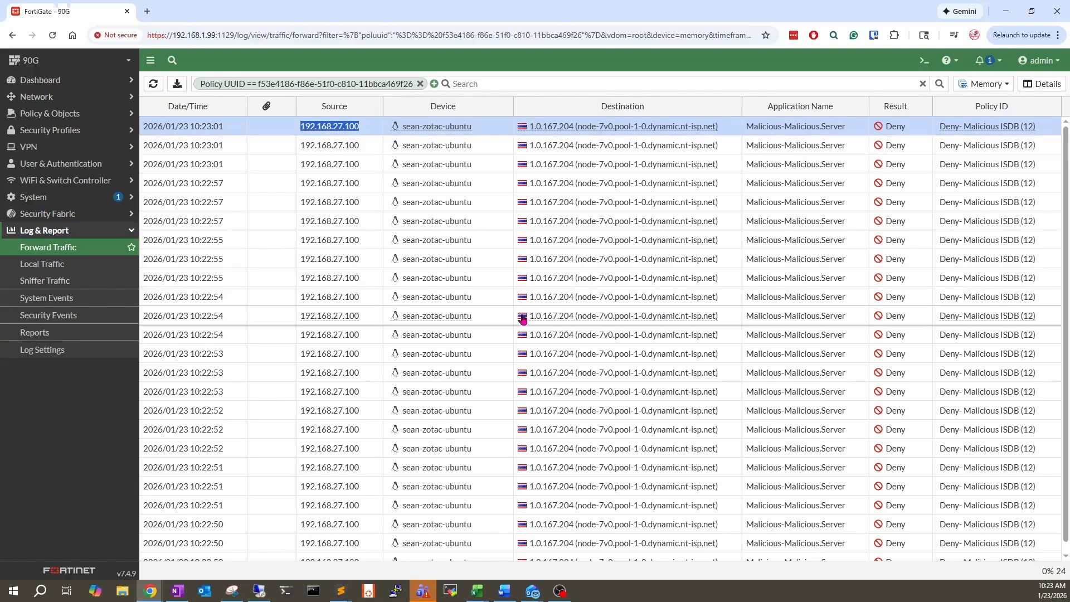
drag(530, 316, 724, 321)
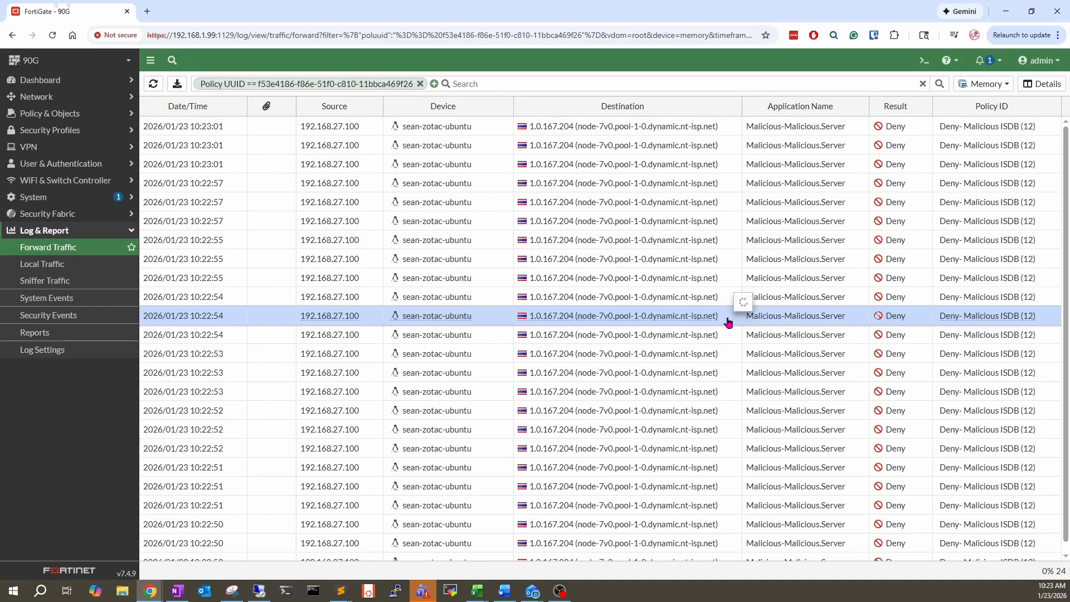
mouse_move(729, 322)
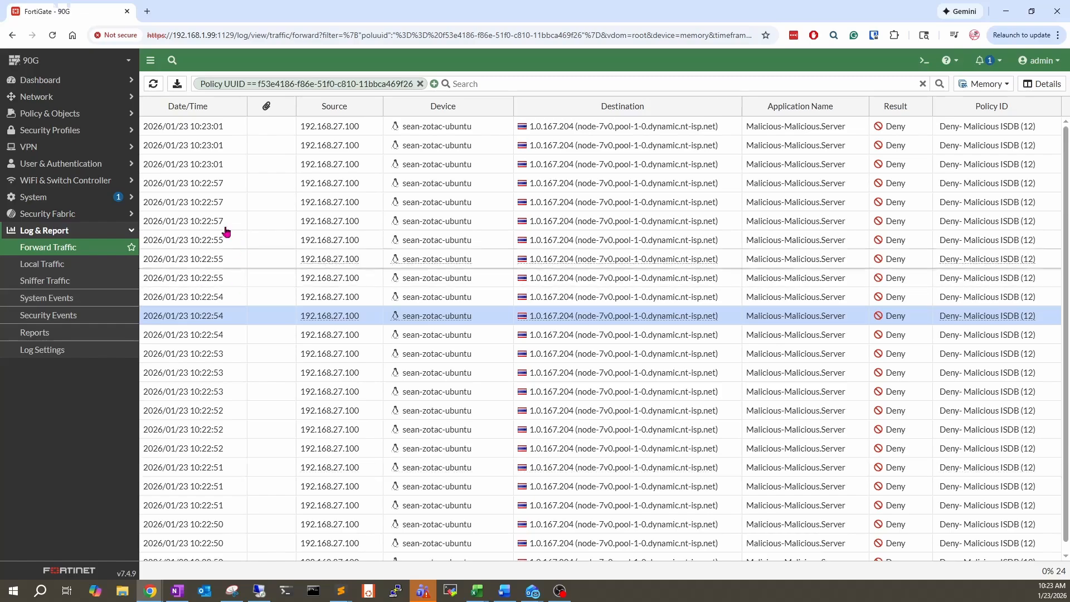
Return to the firewall policies and inspect the Internet Service destinations of the two outbound deny policies.
click(50, 114)
click(47, 130)
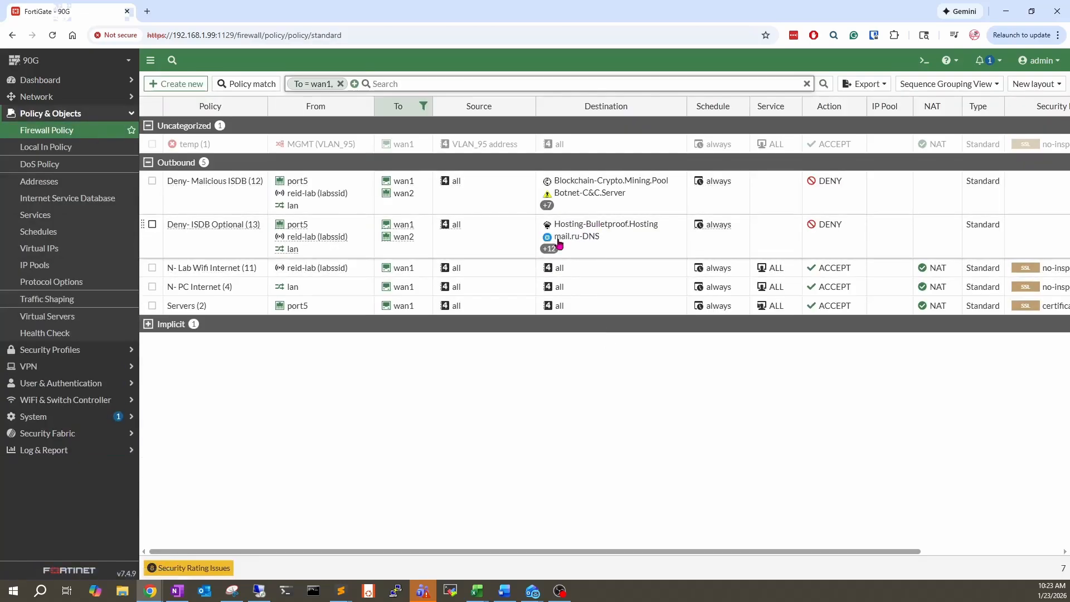
mouse_move(556, 250)
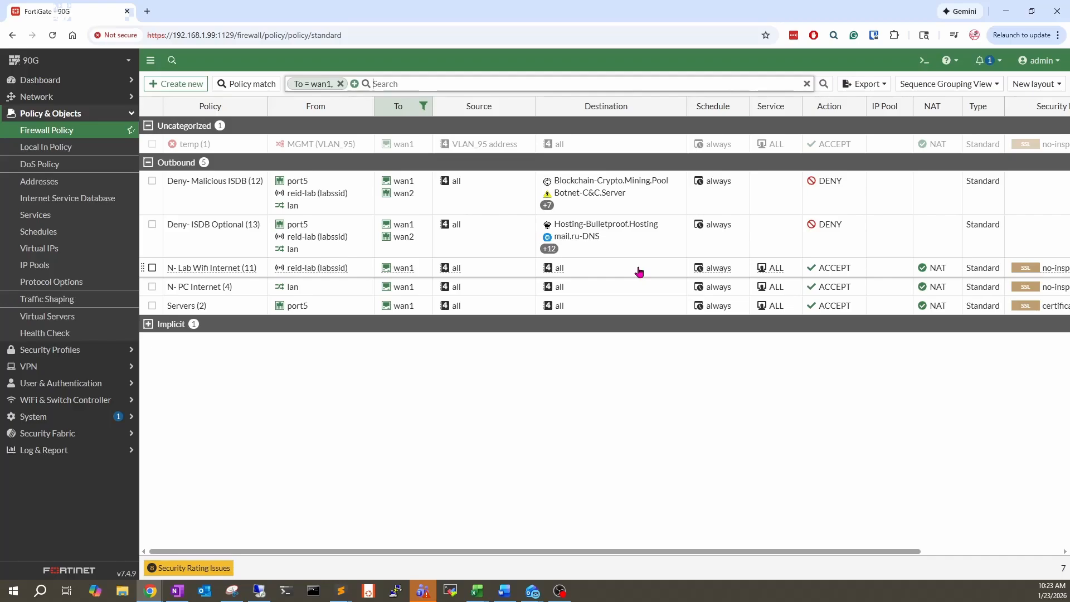
mouse_move(605, 188)
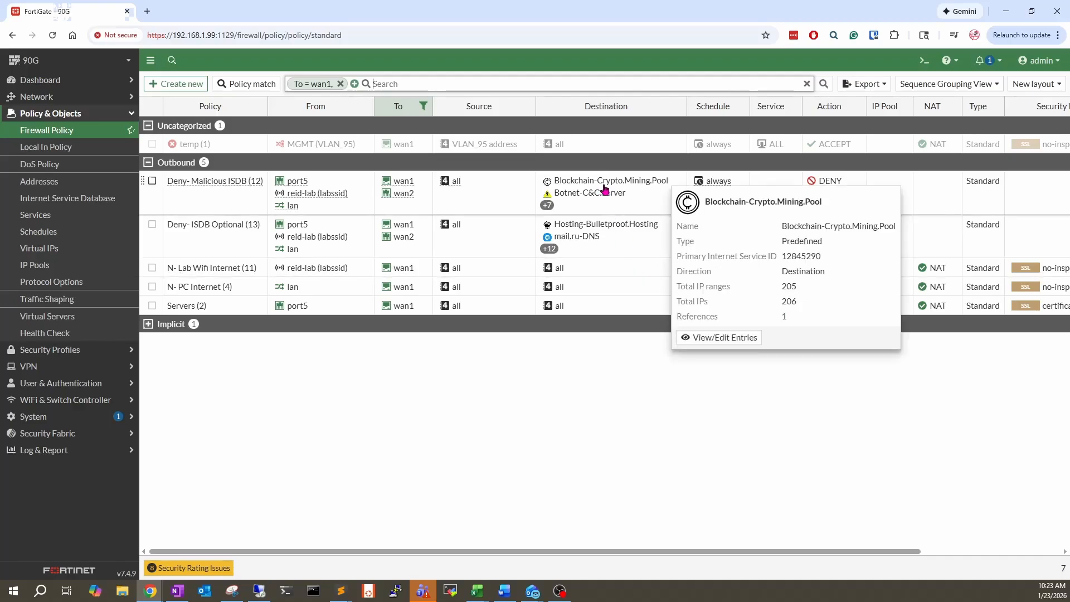
Open the CLI console, enter config firewall internet-service-group, and show its current configuration.
click(924, 60)
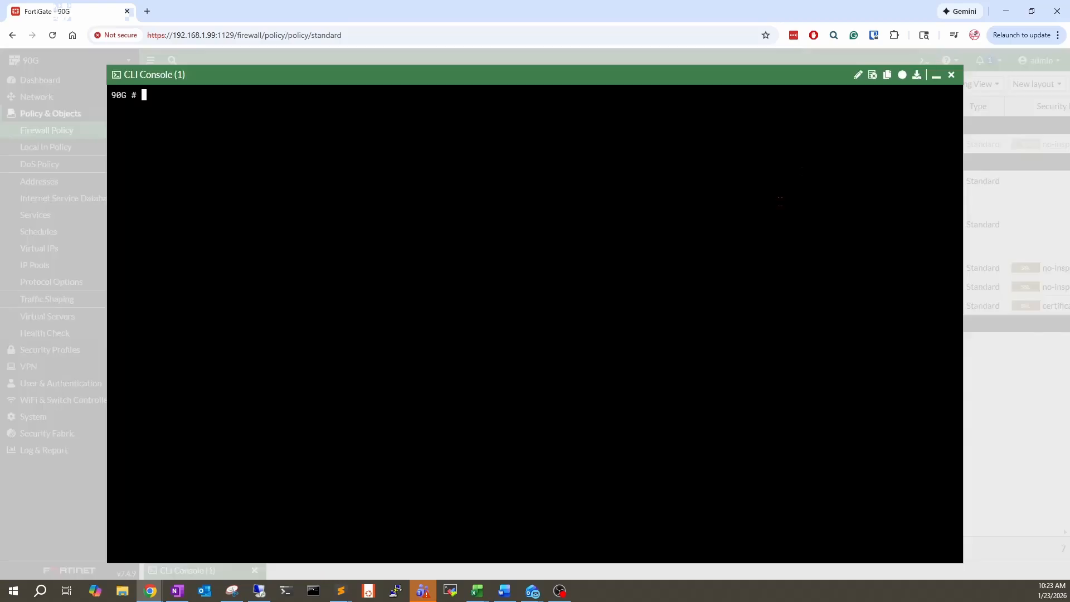
text(config firewall interface-policy6)
key(Tab)
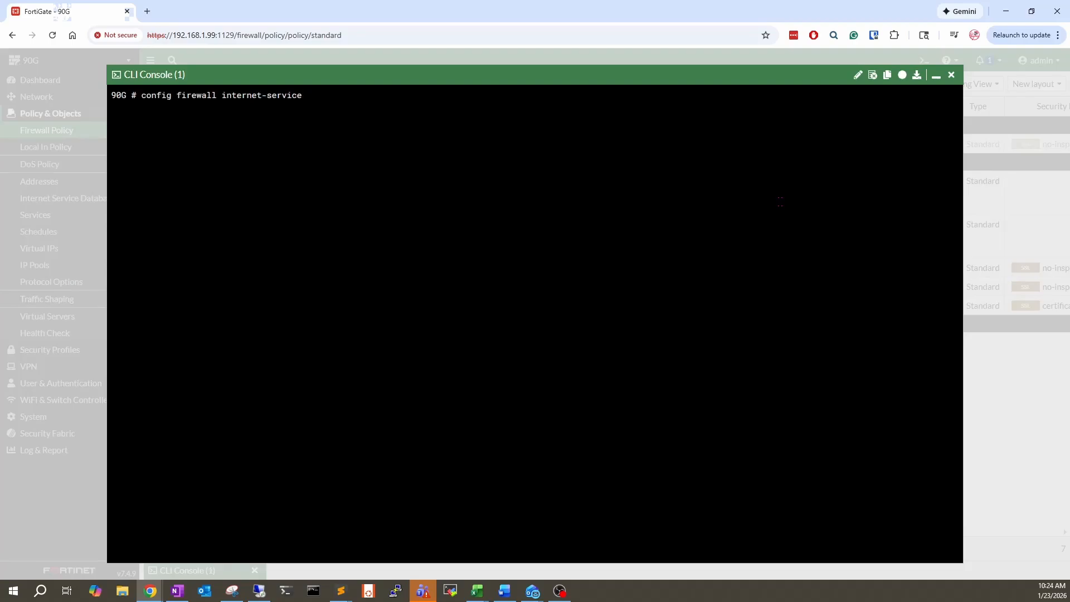
key(Tab)
key(Tab)
key(Tab)
key(Tab)
key(Tab)
key(Tab)
key(Return)
text(show)
key(Return)
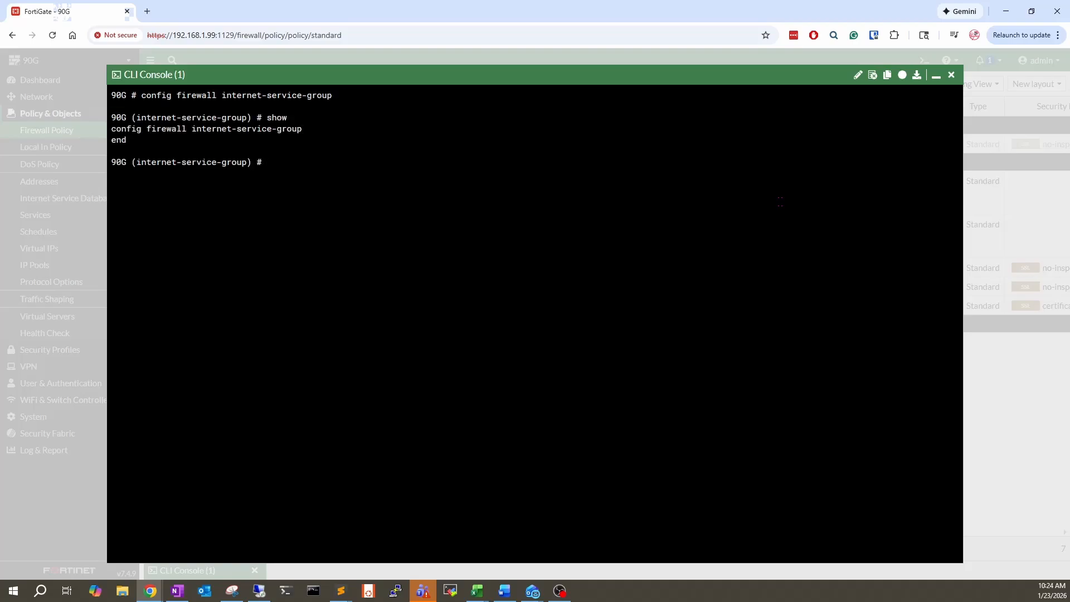
Create the Internet Service group entry malicious-isdb and list the options that can be set for it.
text(edit malicious-isdb)
key(Return)
key(question)
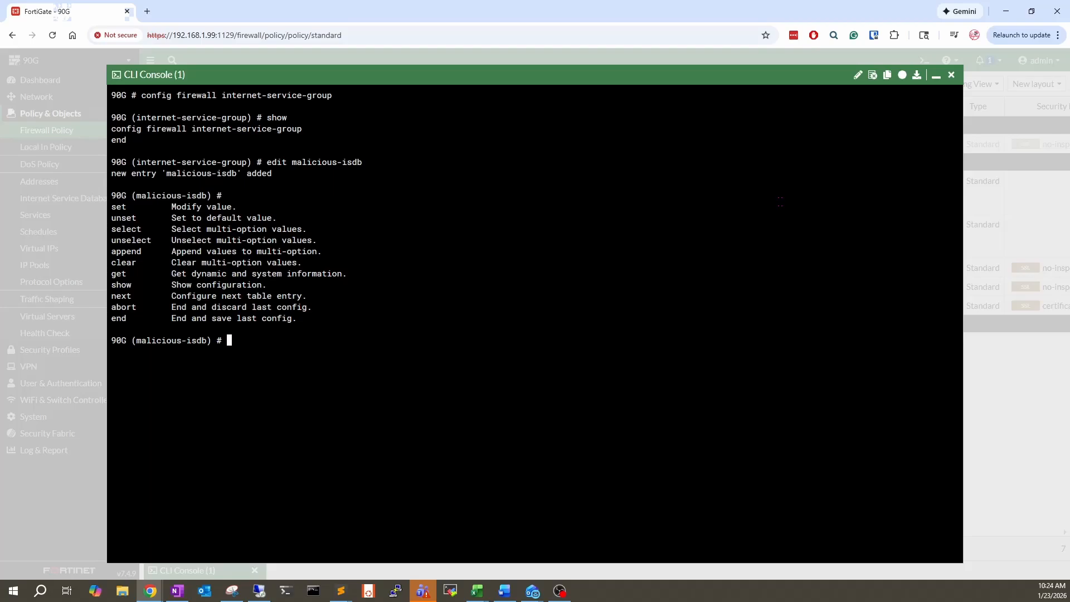
text(set)
key(question)
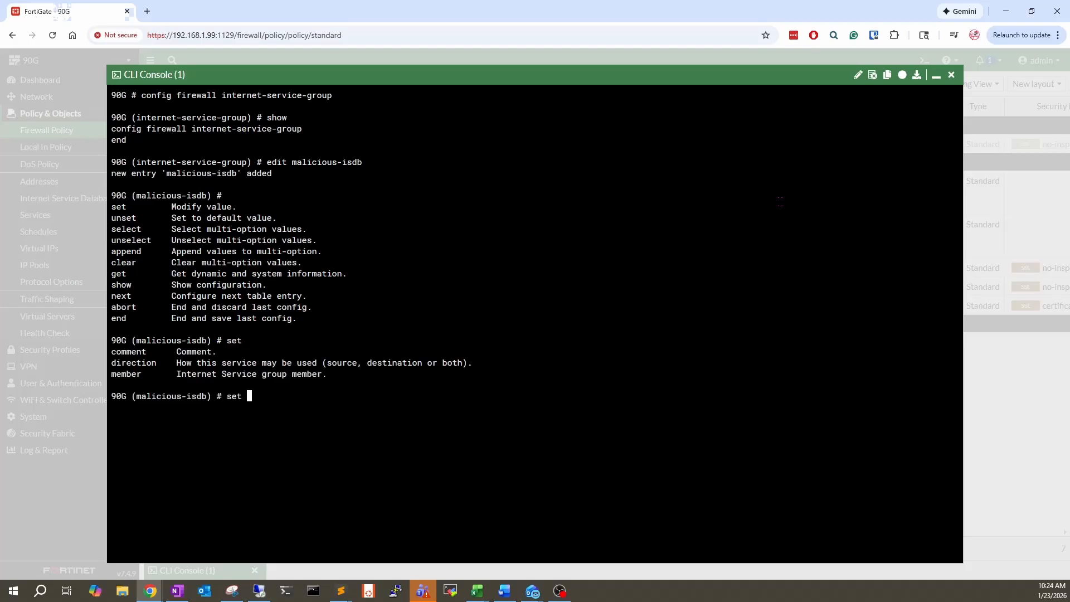
Page through the Internet Services available for set member, and minimize the CLI console.
text(member)
key(question)
key(space)
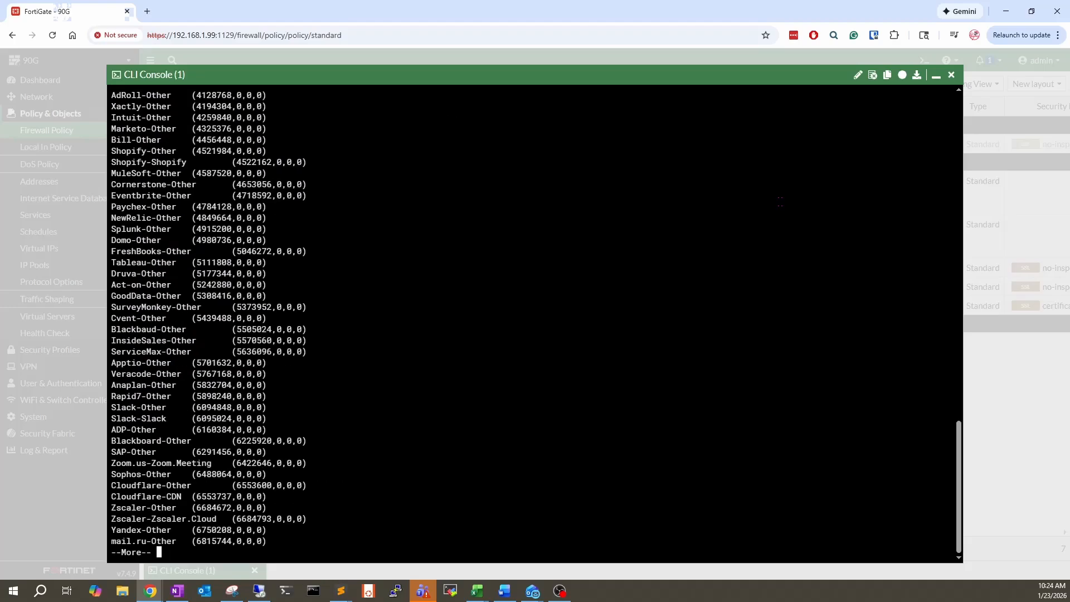
key(space)
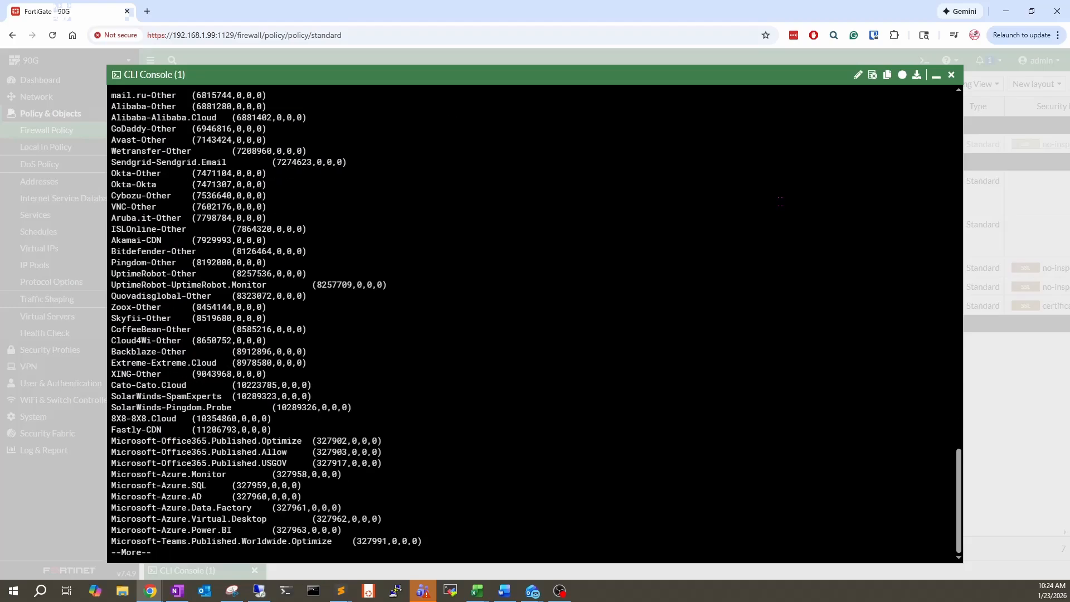
key(space)
click(937, 75)
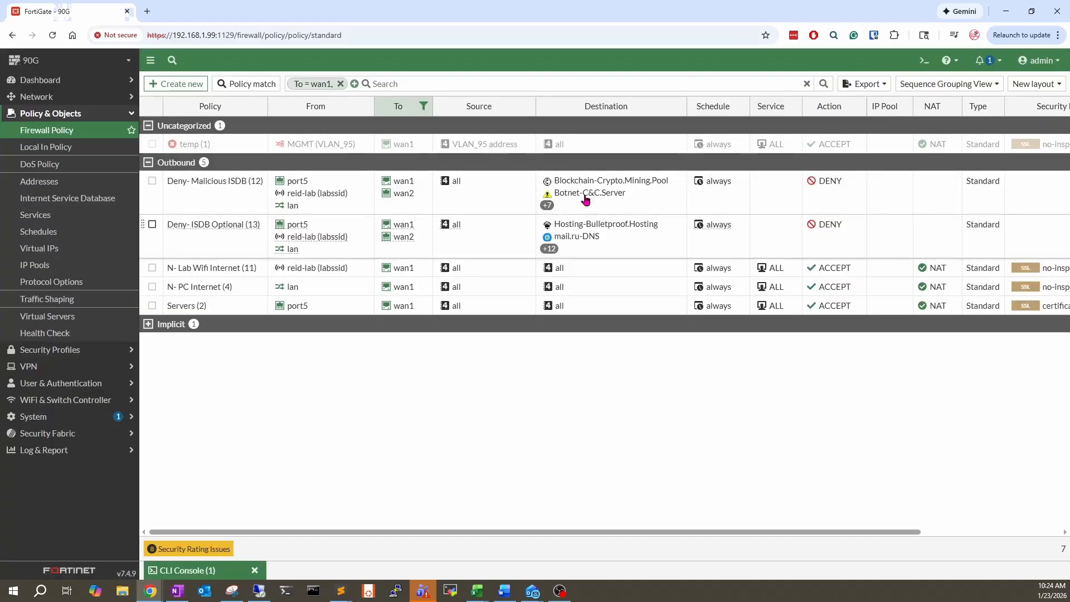
Open the Deny- Malicious ISDB policy, look at the Internet Services selectable as destinations, and close the policy without changes.
click(544, 201)
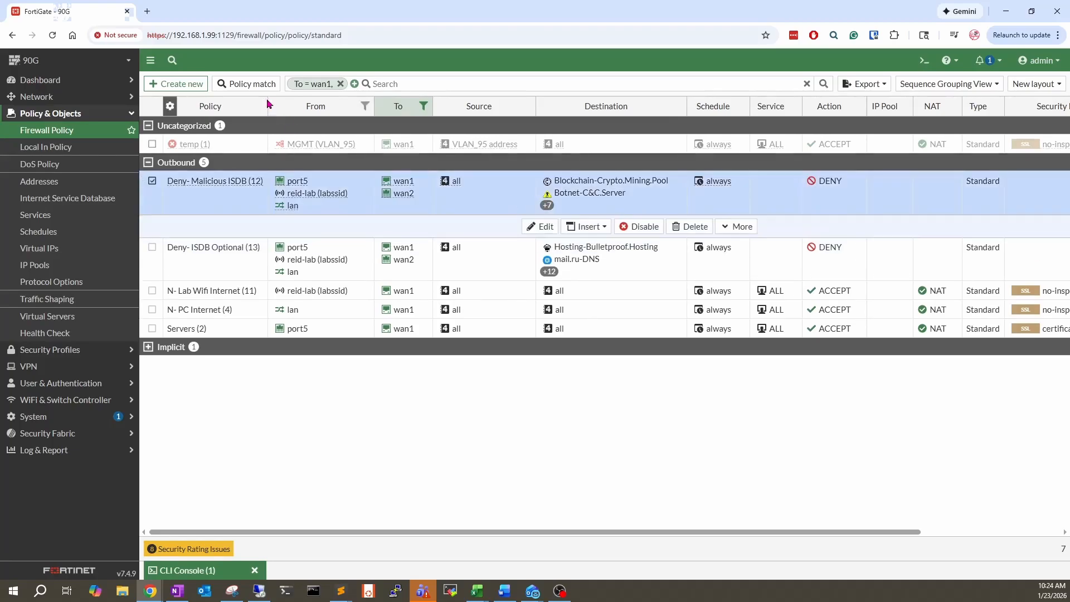
click(540, 227)
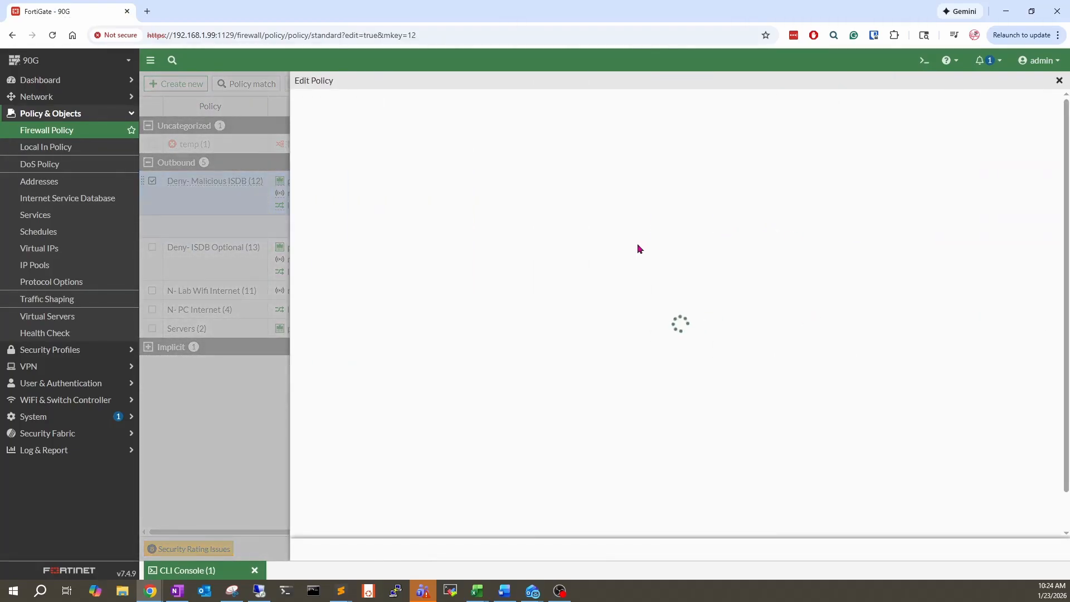
click(493, 383)
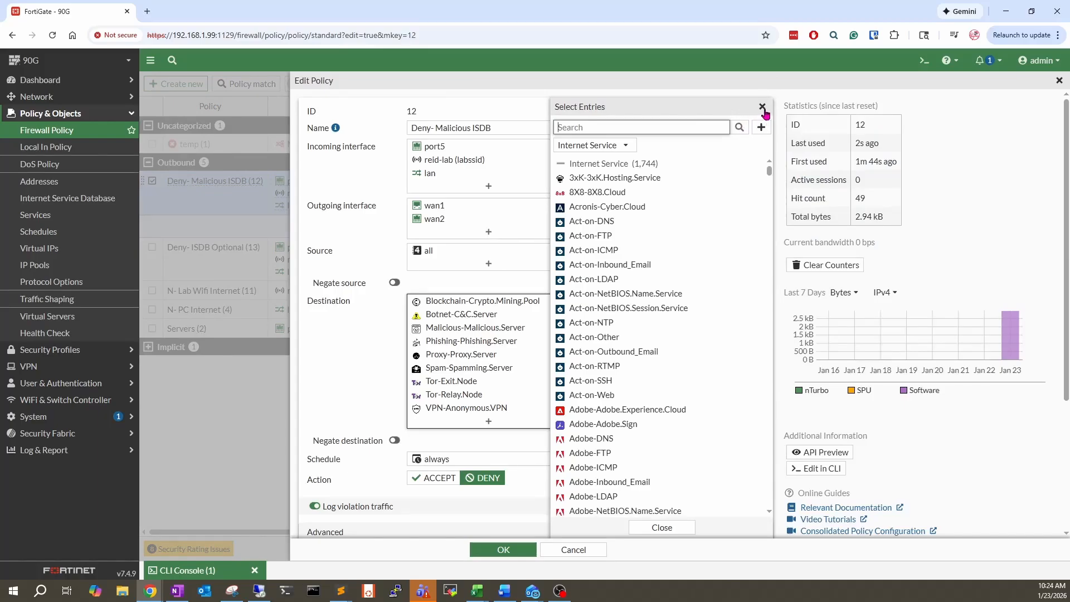
click(762, 107)
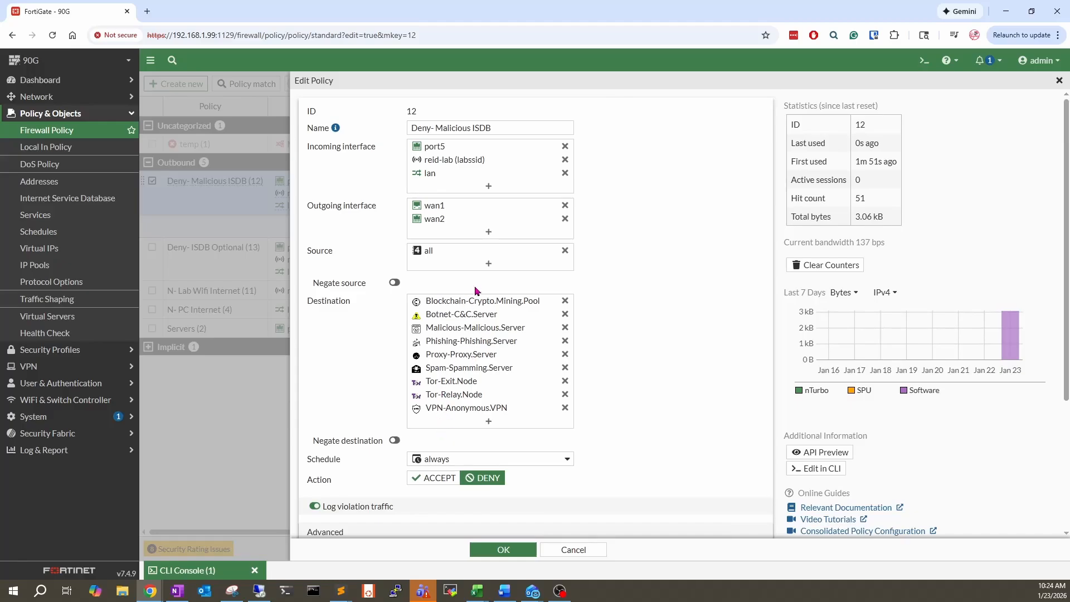
click(1058, 83)
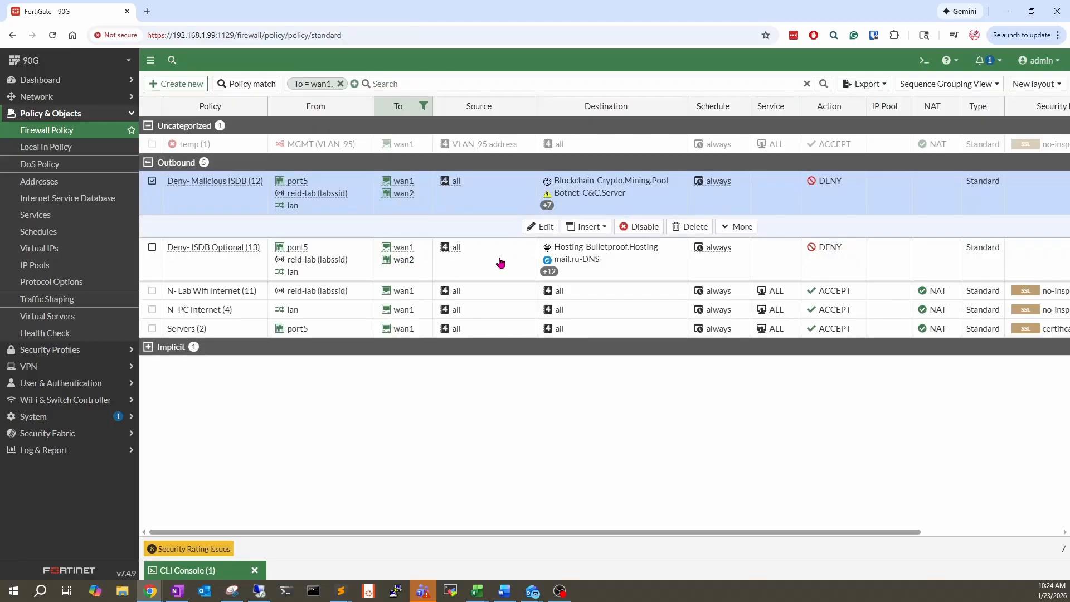
mouse_move(552, 275)
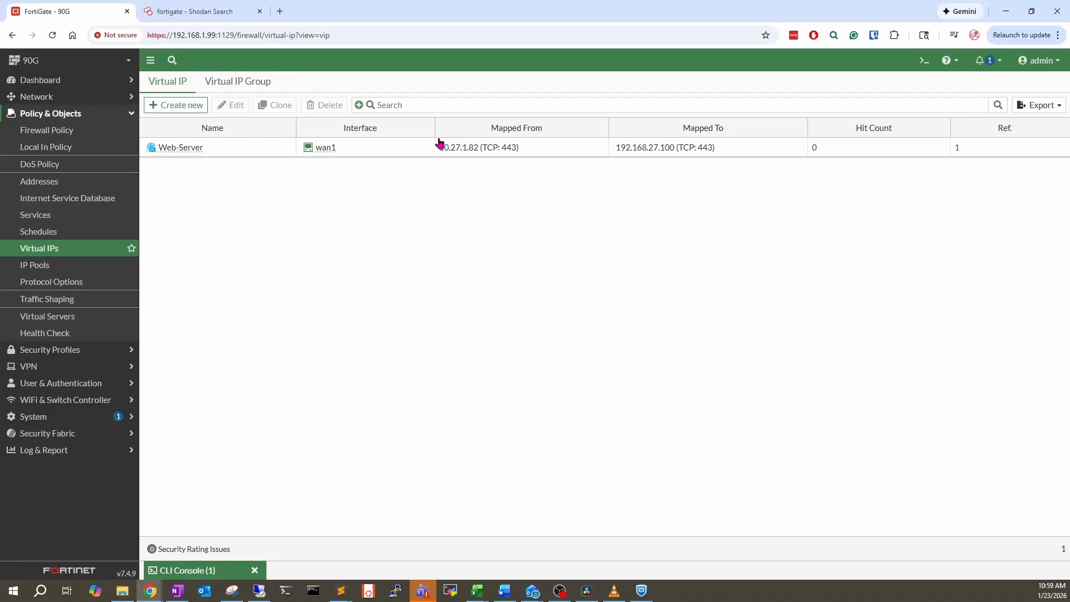
Examine the address mapping of the Web-Server virtual IP and the Web Server Inbound policy that uses it.
drag(437, 148, 535, 157)
click(715, 155)
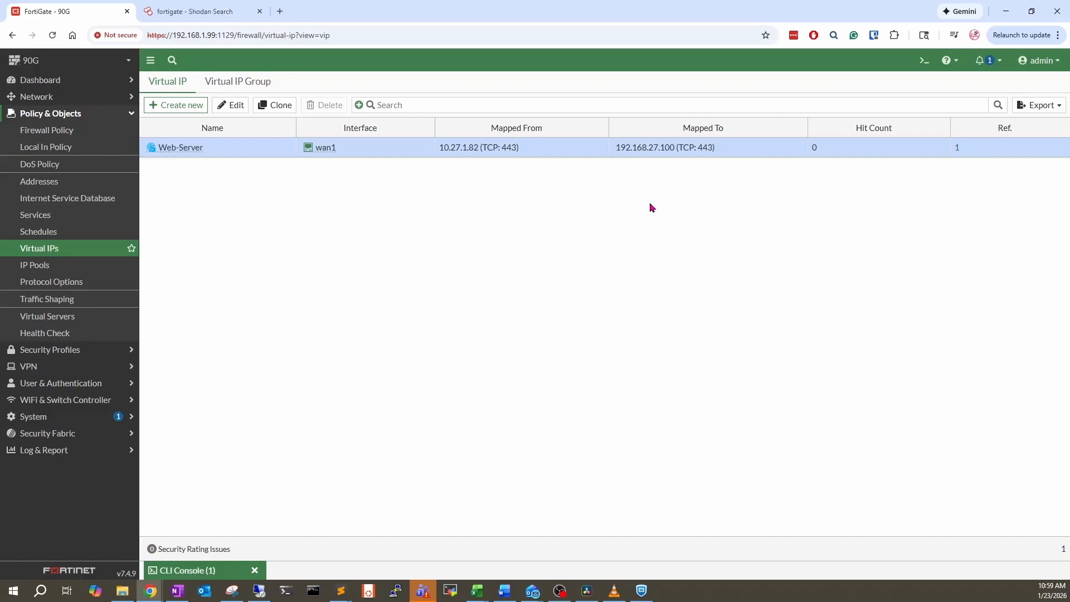
click(46, 130)
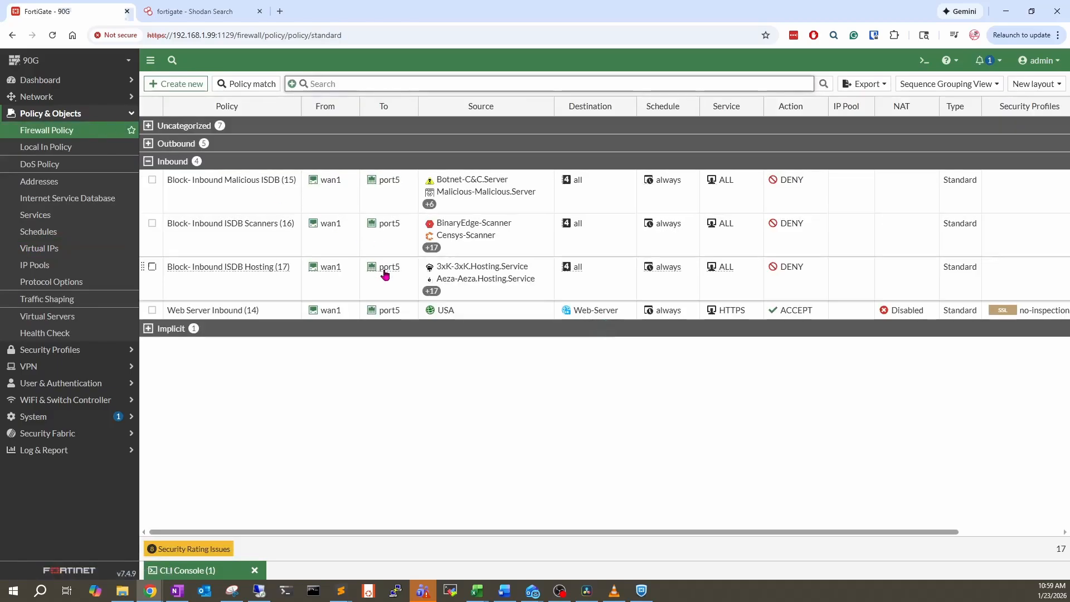
mouse_move(385, 274)
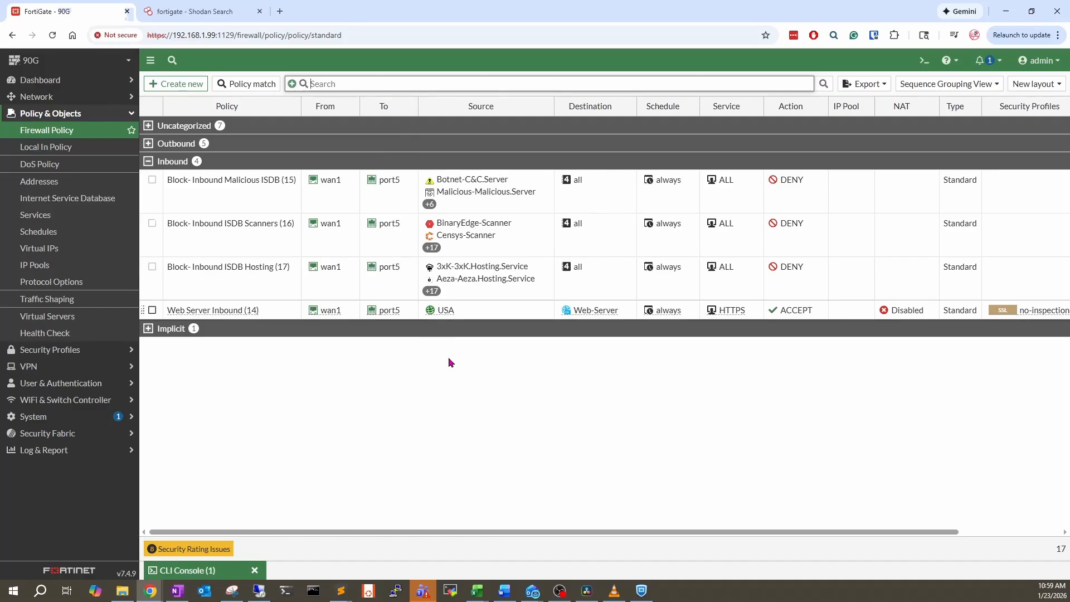
click(437, 318)
mouse_move(437, 319)
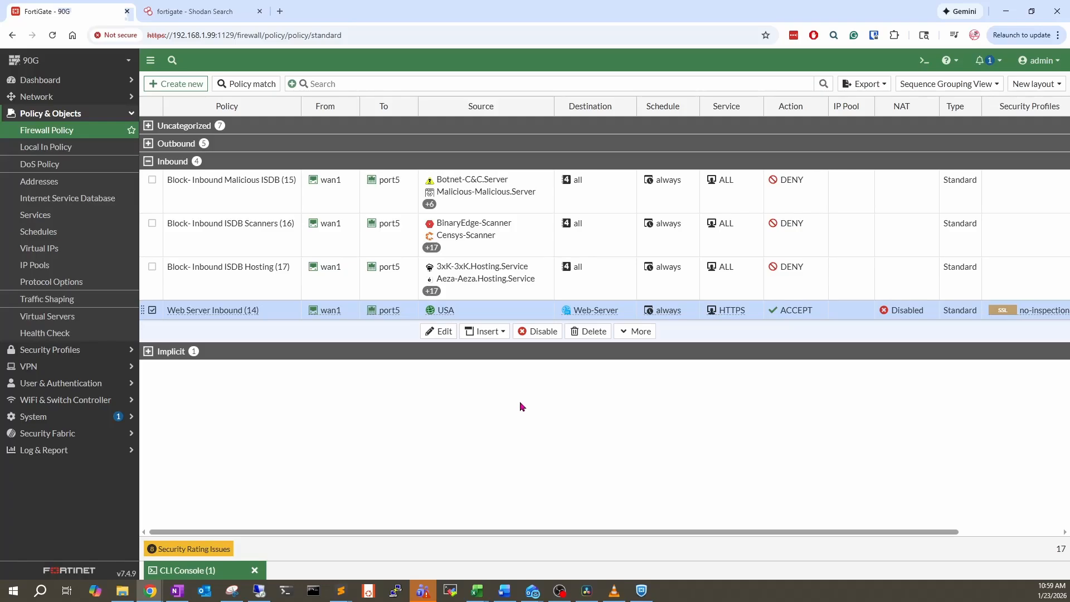
Open the Block- Inbound Malicious ISDB policy to review its name, interfaces and Internet Service sources, and close it without changes.
click(262, 219)
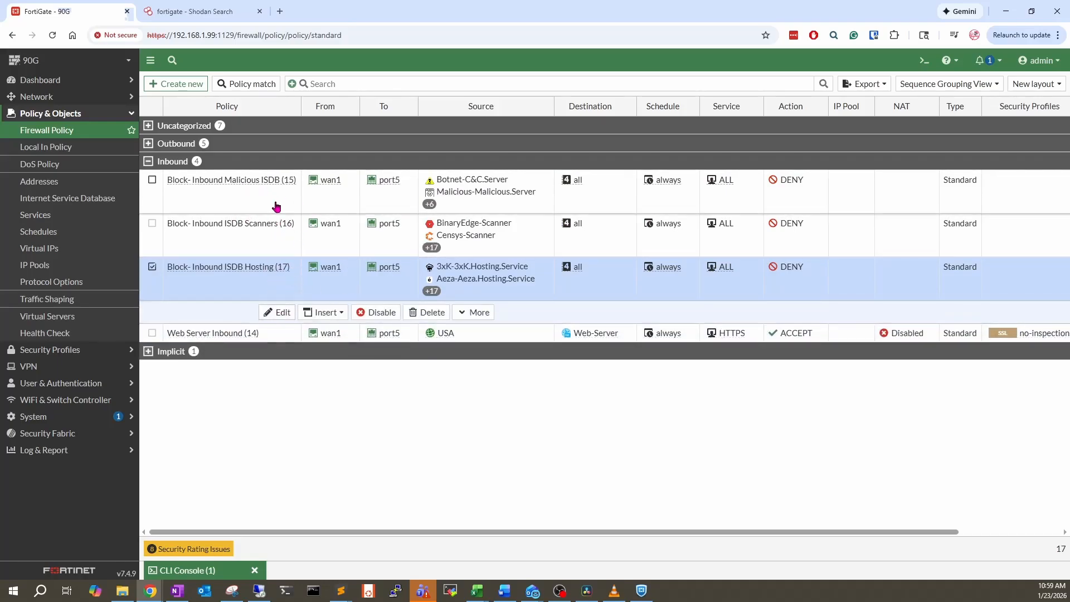
click(218, 204)
double_click(228, 191)
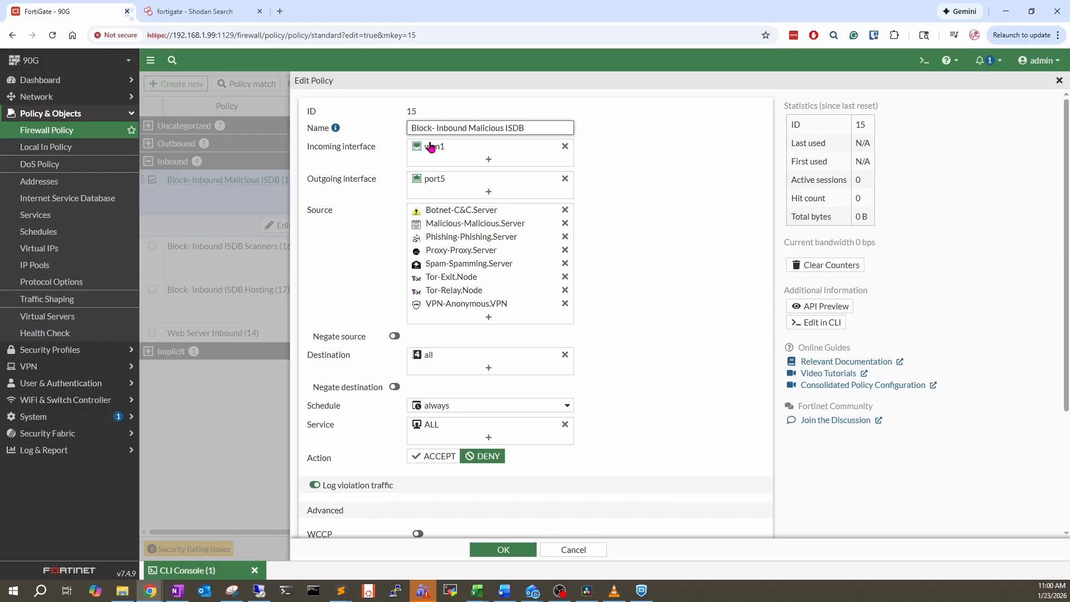
mouse_move(438, 149)
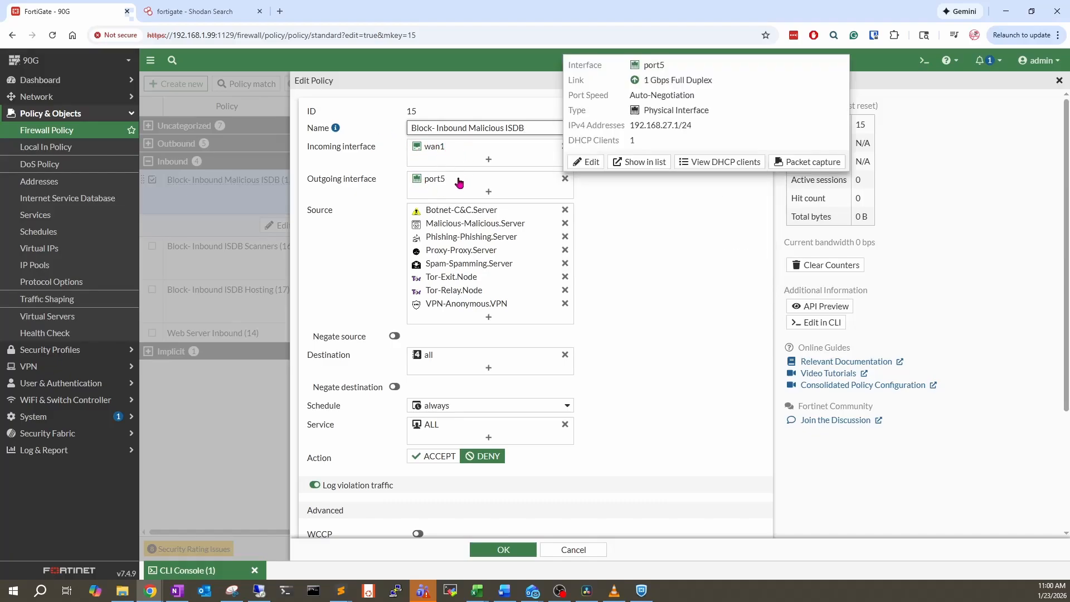
mouse_move(429, 181)
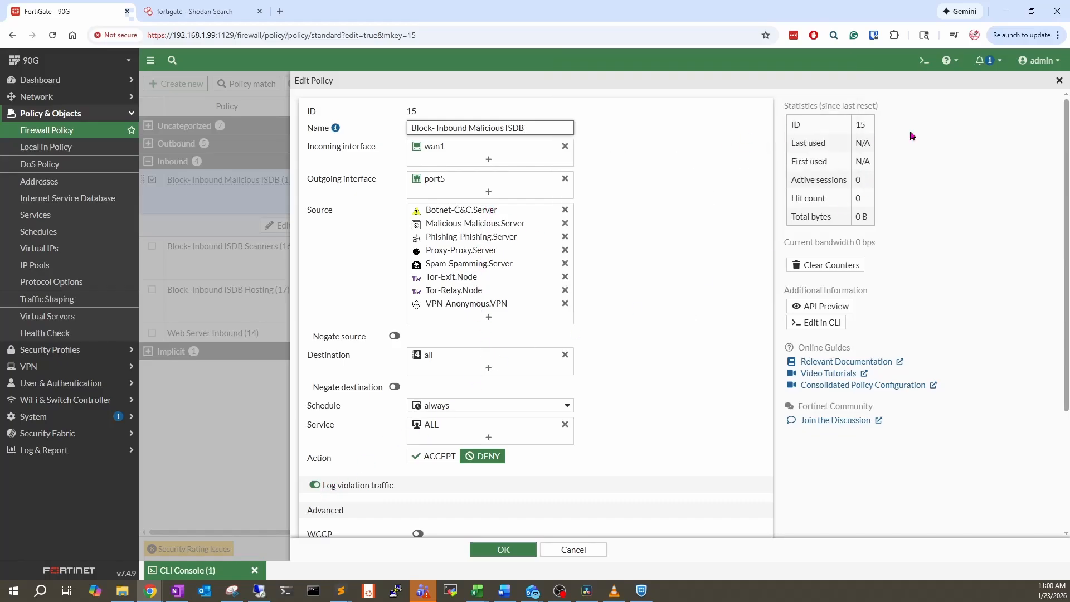
click(1059, 80)
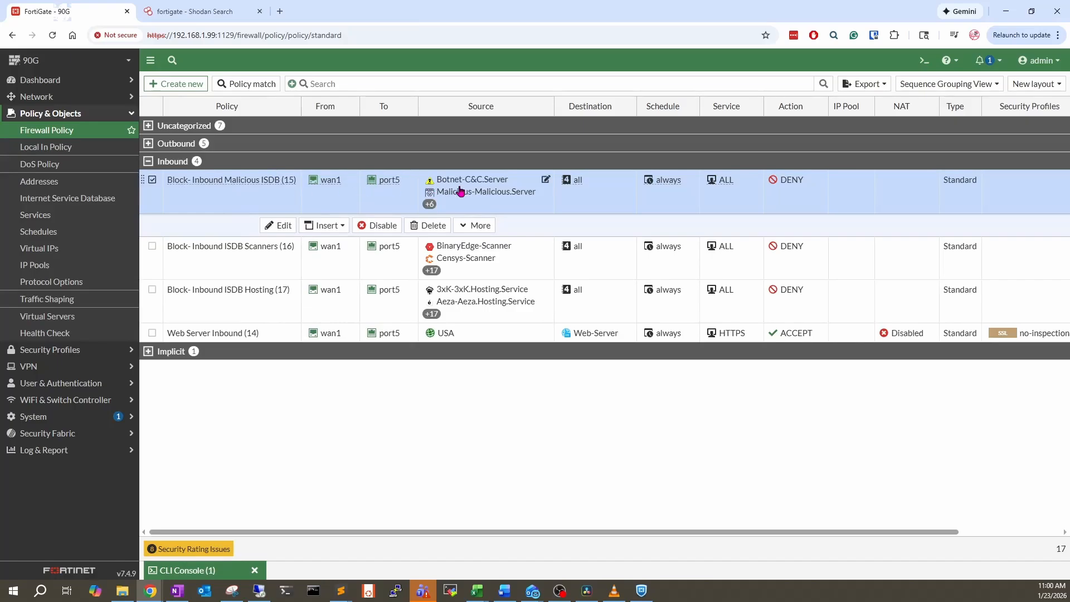
double_click(456, 192)
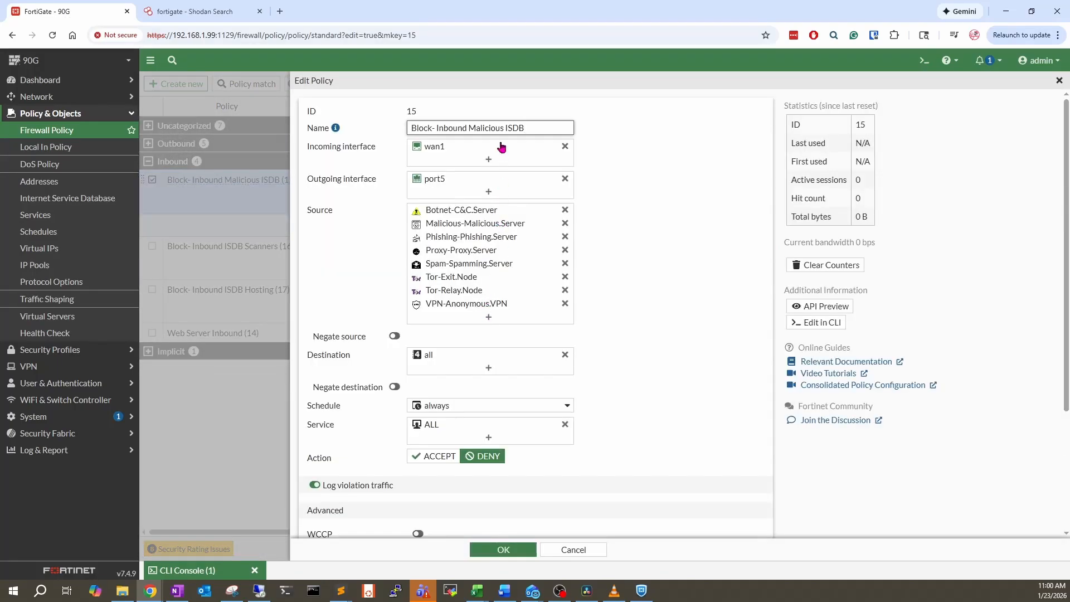
mouse_move(501, 127)
mouse_down()
mouse_move(466, 128)
mouse_move(494, 129)
mouse_up()
click(510, 128)
click(1060, 80)
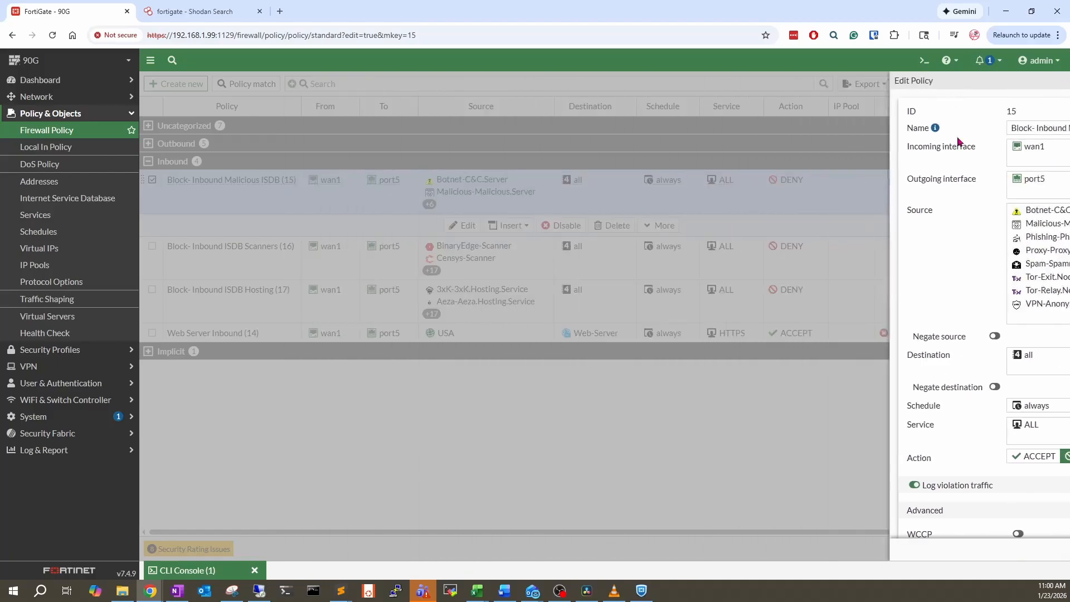
Open the Block- Inbound ISDB Scanners policy to review its sources, and look through Shodan's search results for fortigate in the other browser tab.
click(264, 250)
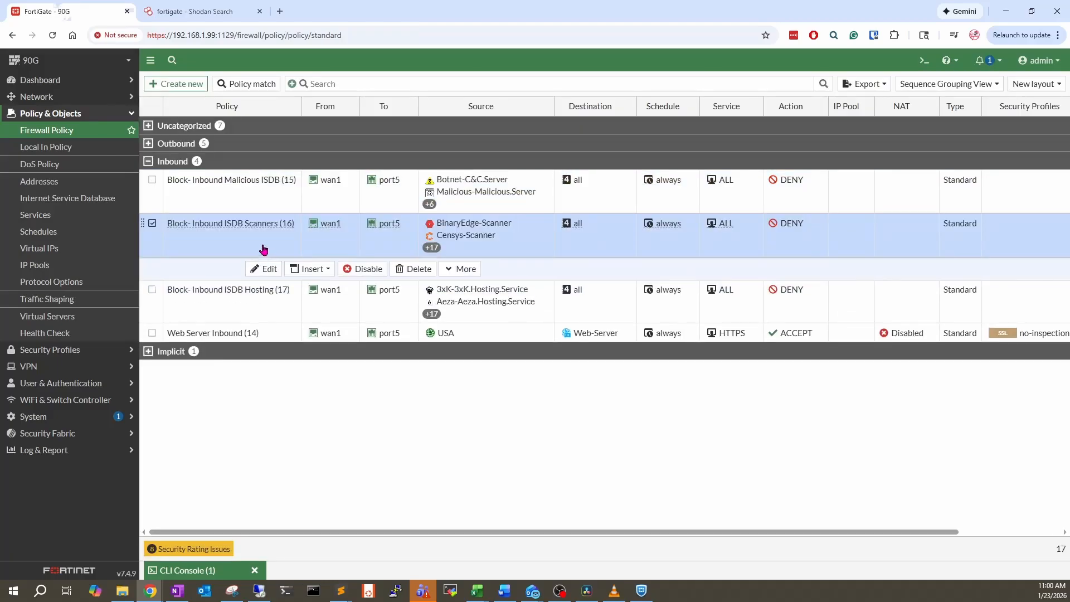
double_click(266, 241)
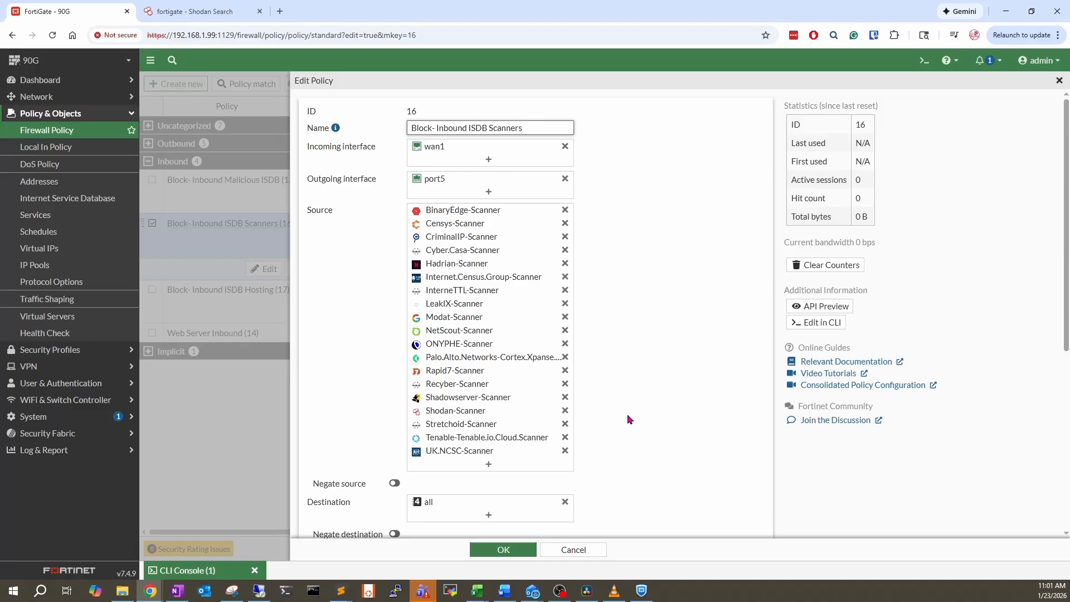
click(214, 12)
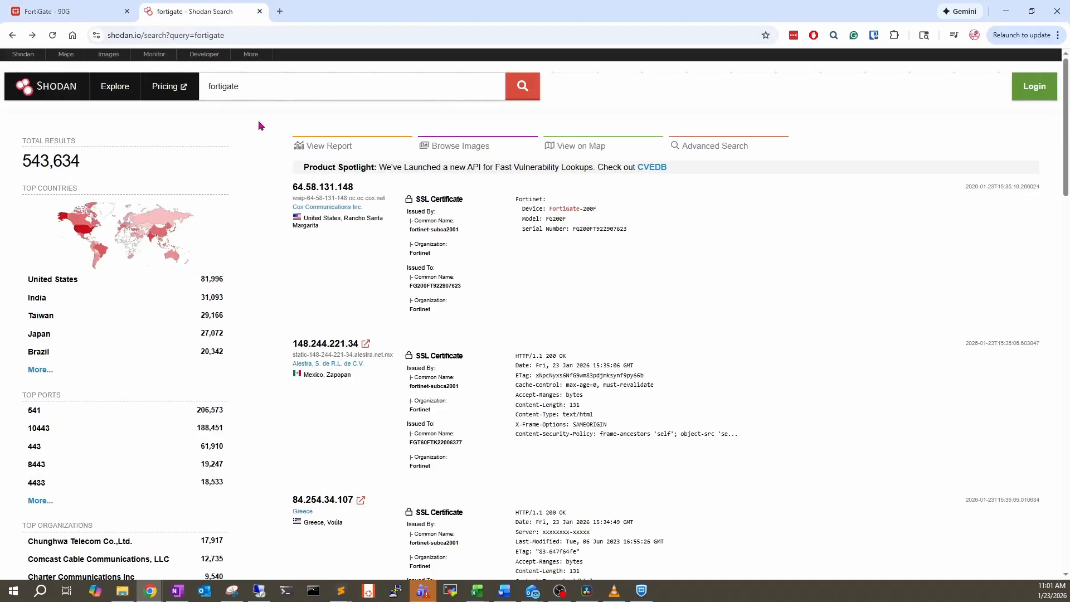
click(256, 86)
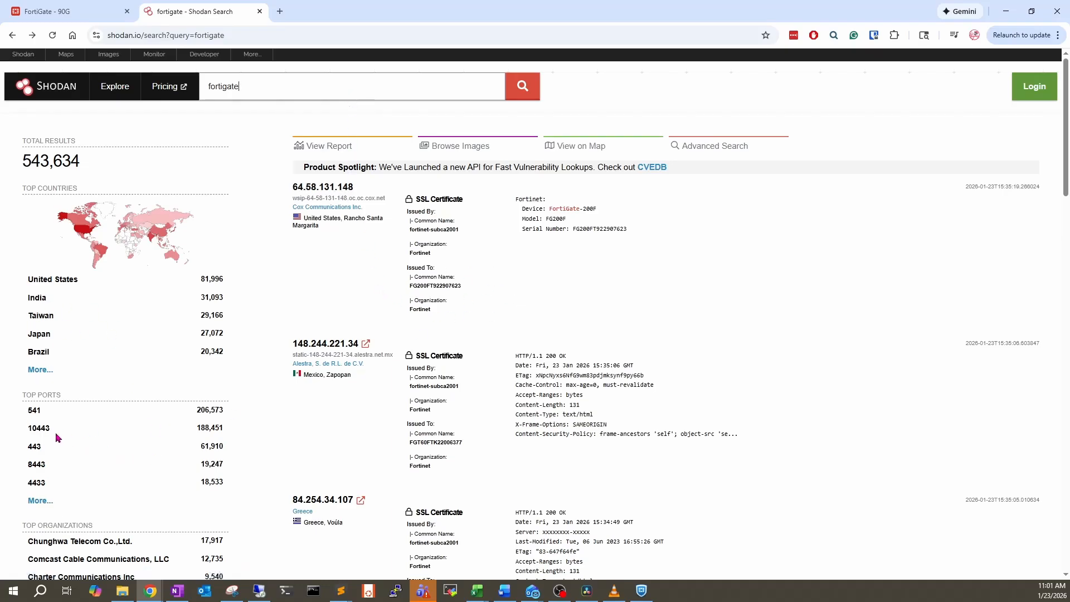
scroll(201, 473, down, 3)
scroll(202, 472, up, 3)
Return to the Block- Inbound ISDB Scanners policy, search the selectable source Internet Services for "scann", and close the policy without changes.
click(84, 14)
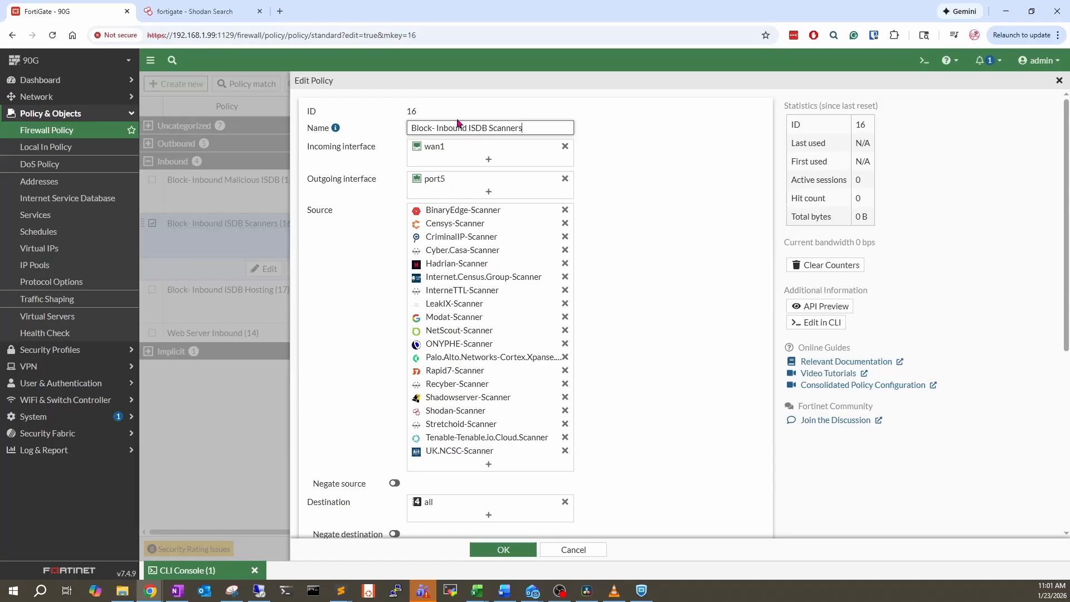
drag(436, 128, 494, 127)
click(512, 128)
click(489, 464)
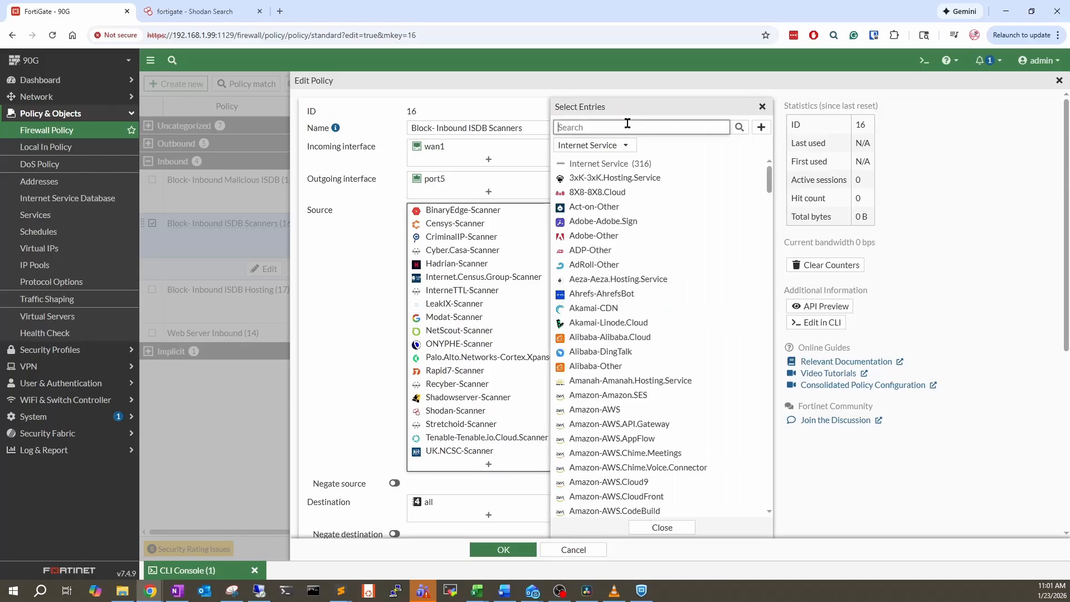
text(scann)
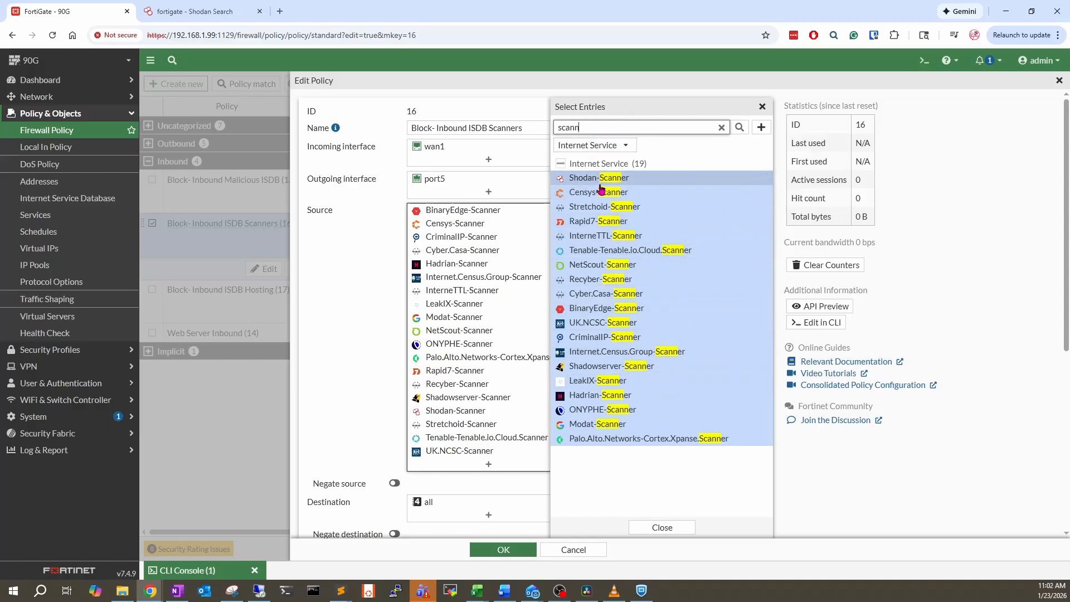
click(763, 106)
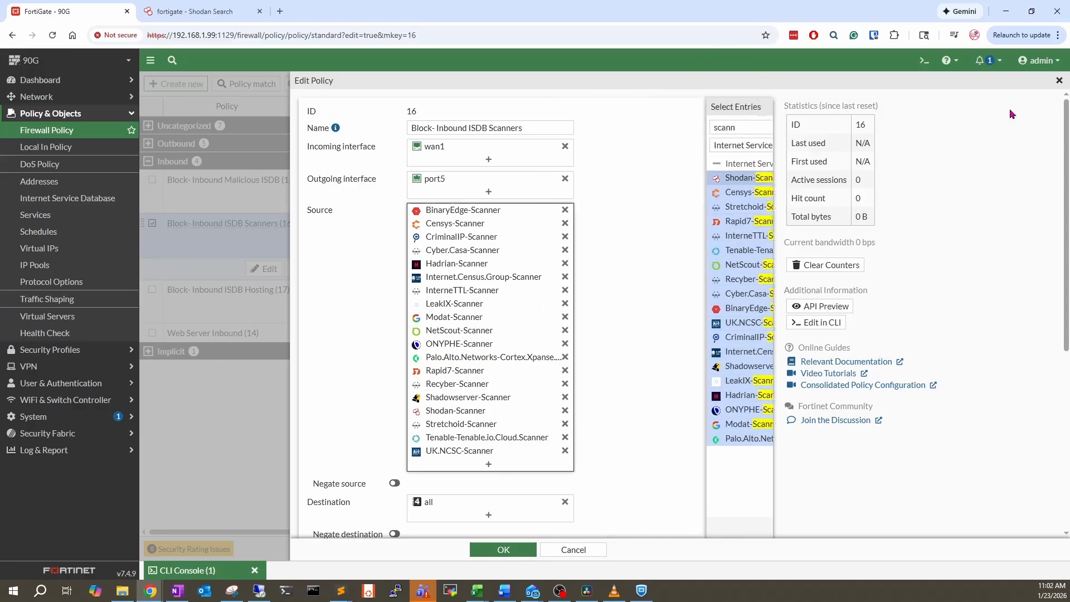
click(1060, 80)
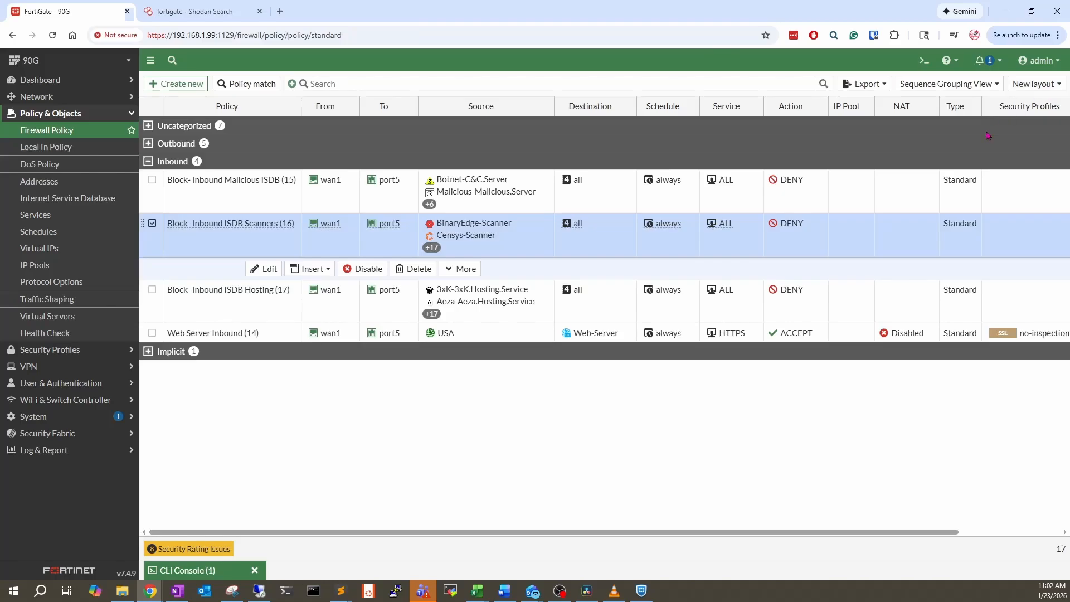
Open the Block- Inbound ISDB Hosting policy and add DigitalOcean-DigitalOcean.Platform to its sources.
click(223, 313)
double_click(228, 281)
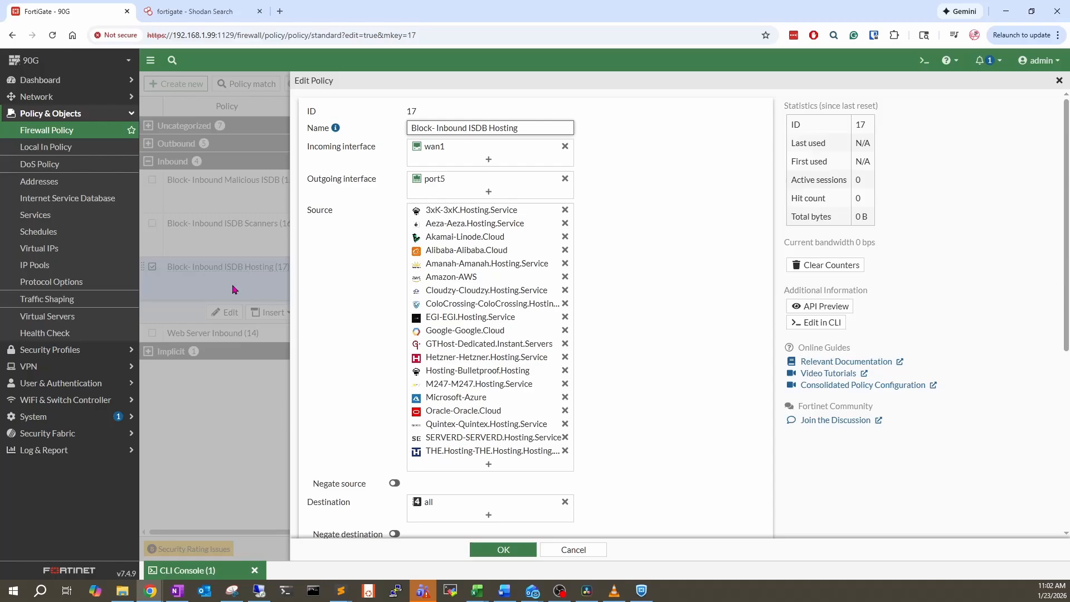
click(489, 463)
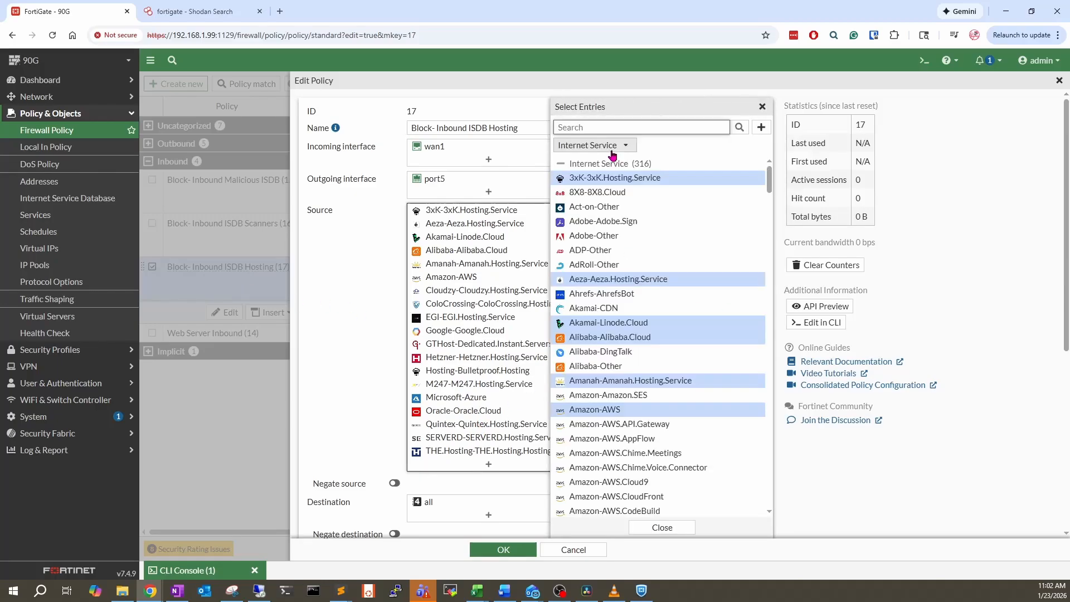
click(607, 128)
text(digi)
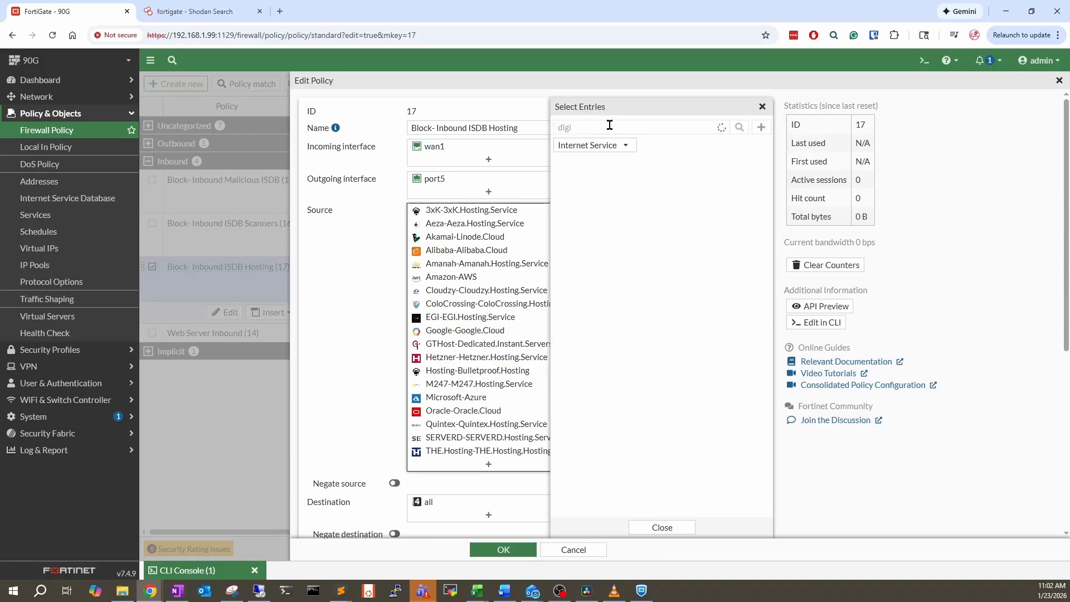
click(636, 178)
click(762, 106)
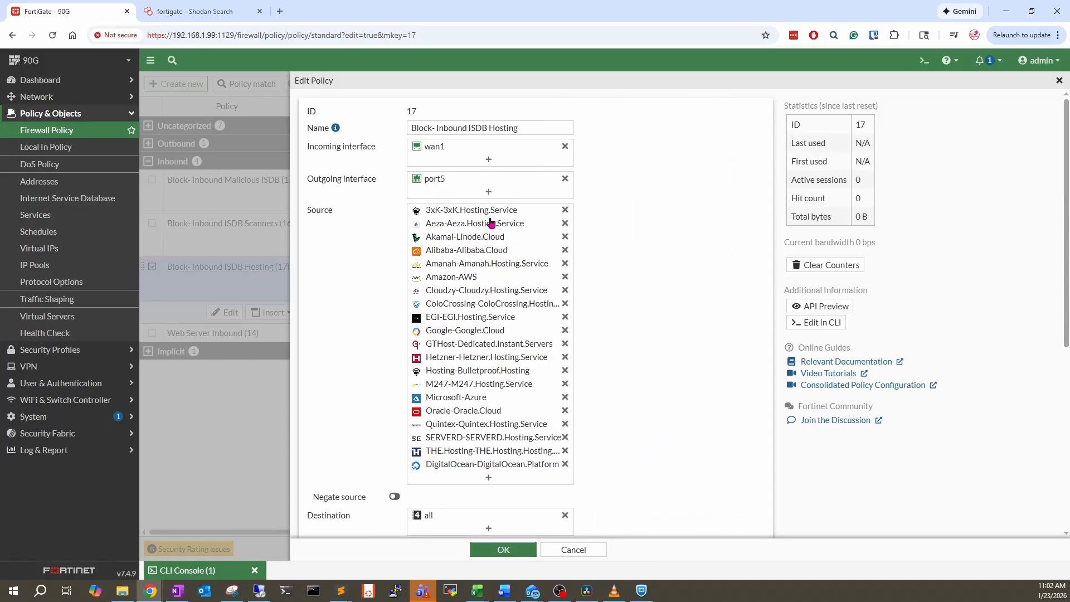
Check the total number of IPs covered by the Microsoft-Azure source, and close the Block- Inbound ISDB Hosting policy without saving.
mouse_move(547, 291)
mouse_move(457, 401)
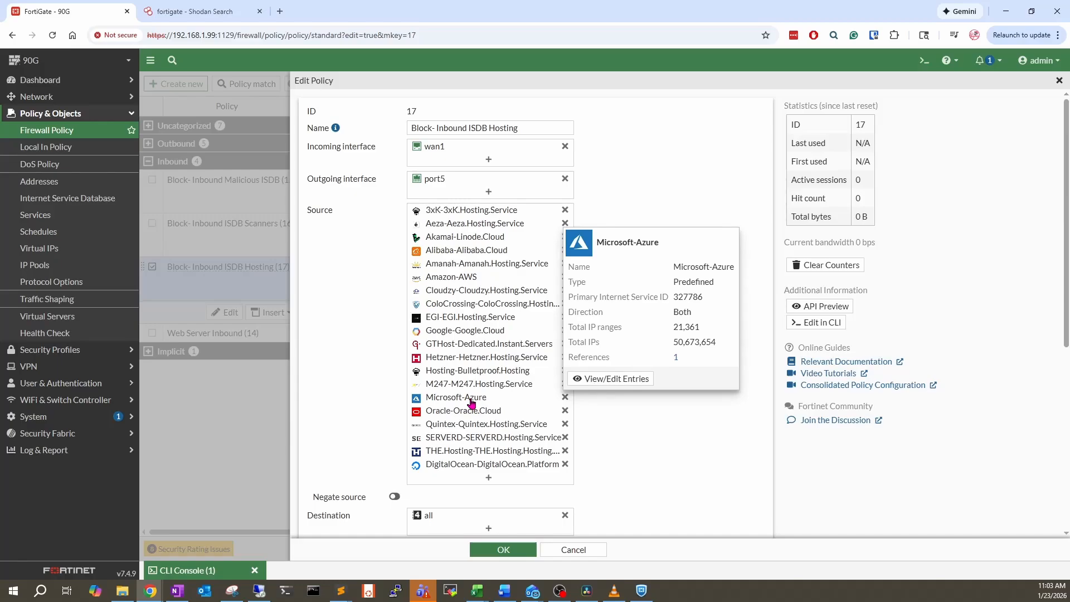
drag(673, 342, 735, 346)
click(733, 346)
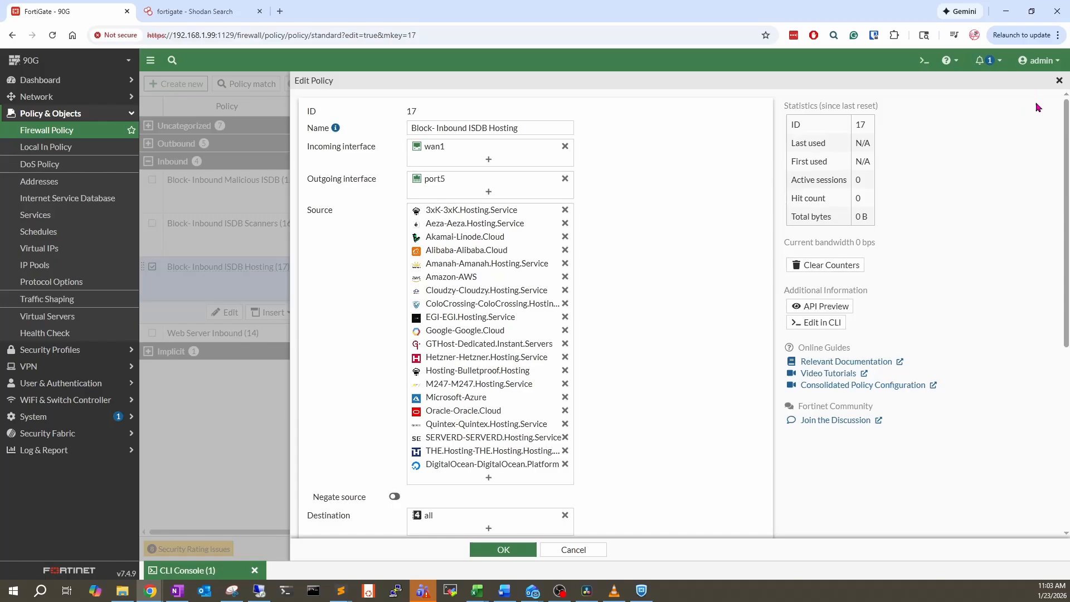
click(1059, 81)
Start a new geographic based Internet Service in the Internet Service Database with Microsoft-Azure as its primary Internet Service.
click(74, 204)
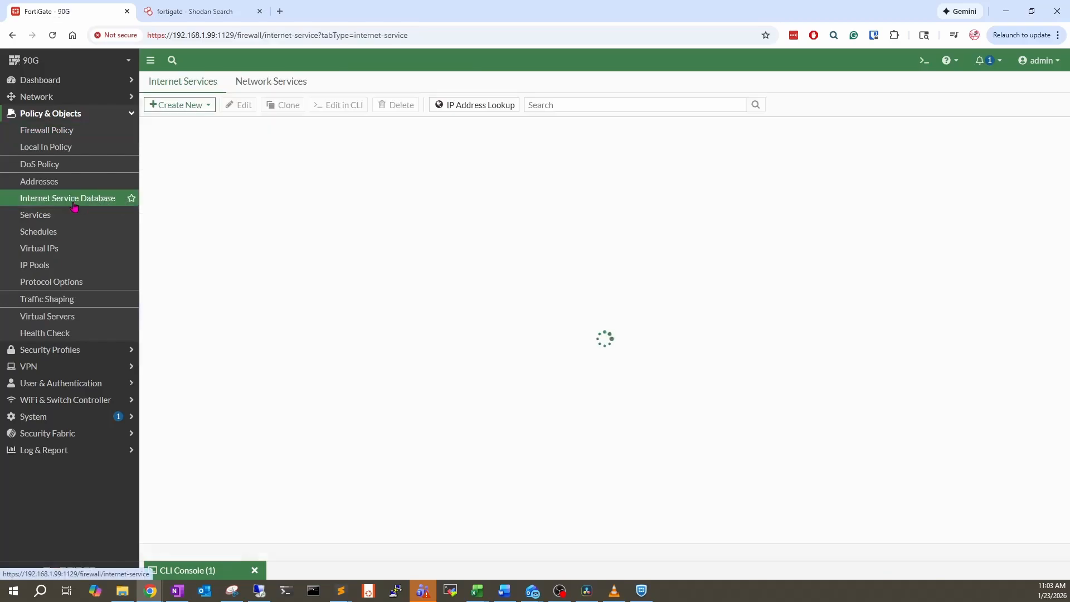
click(204, 106)
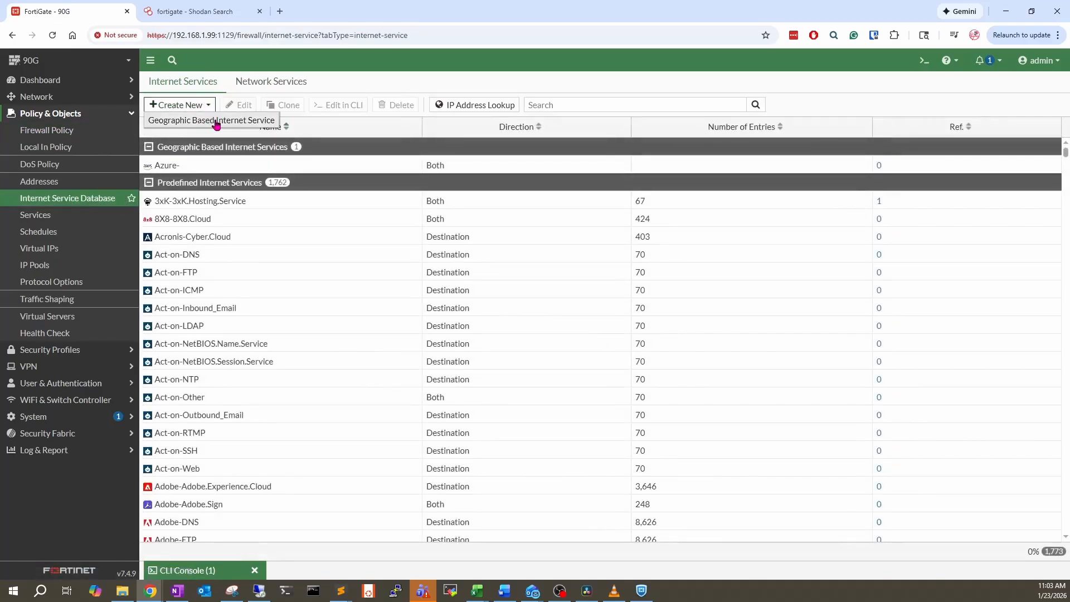
click(216, 122)
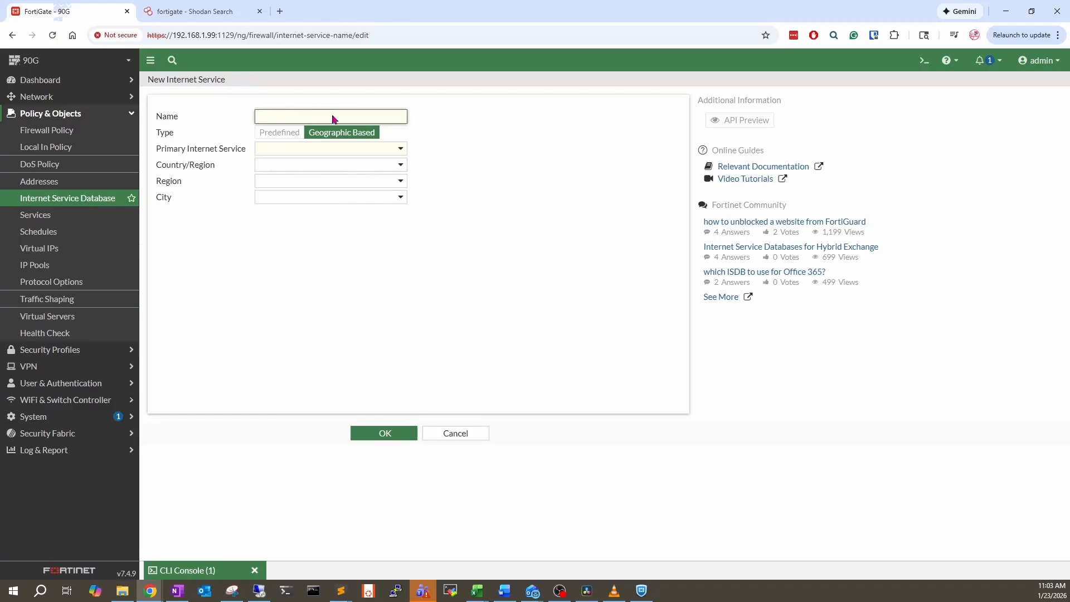
click(338, 148)
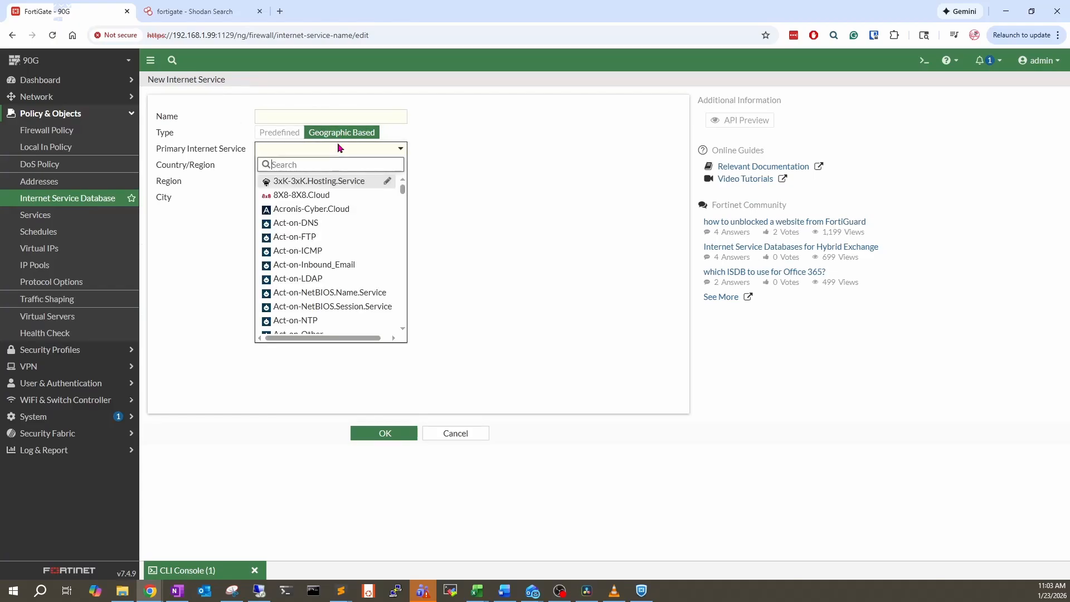
text(azure)
click(346, 181)
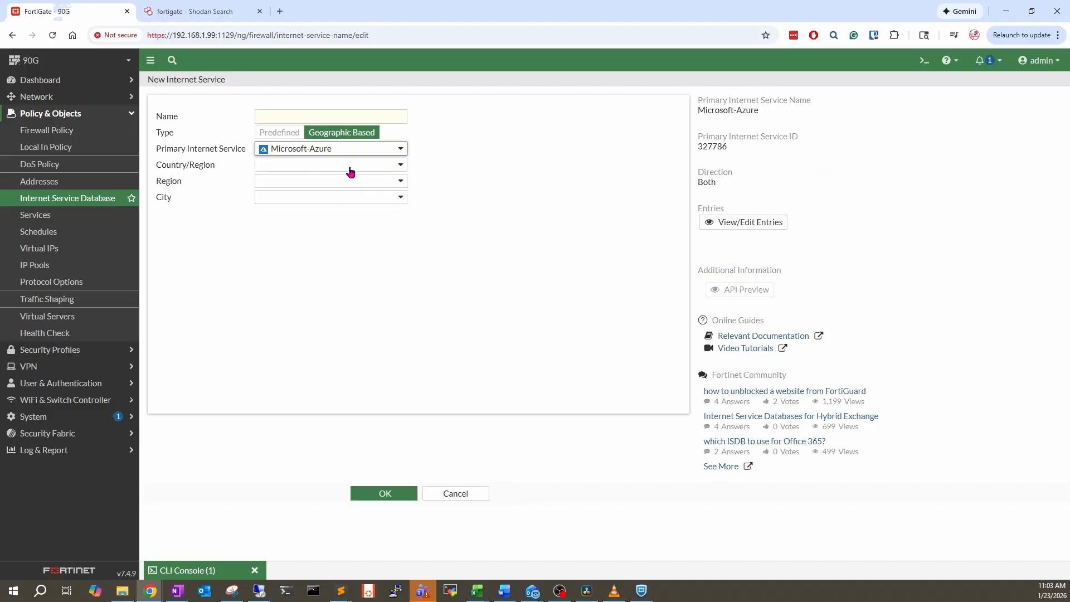
Set the new Internet Service's country to Bulgaria, with region and city both set to Any.
click(354, 165)
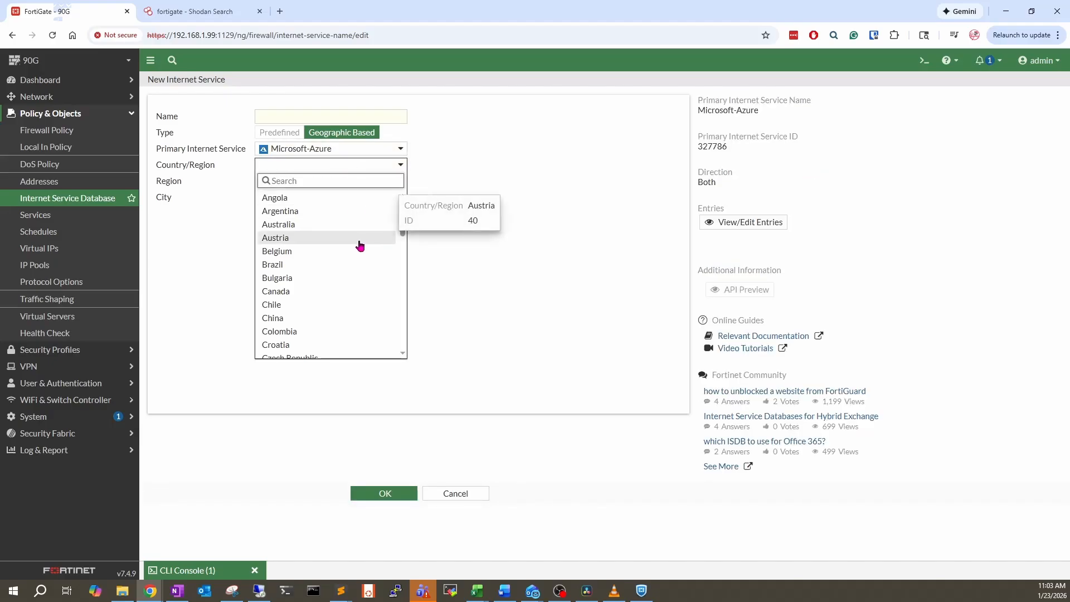
scroll(359, 245, down, 10)
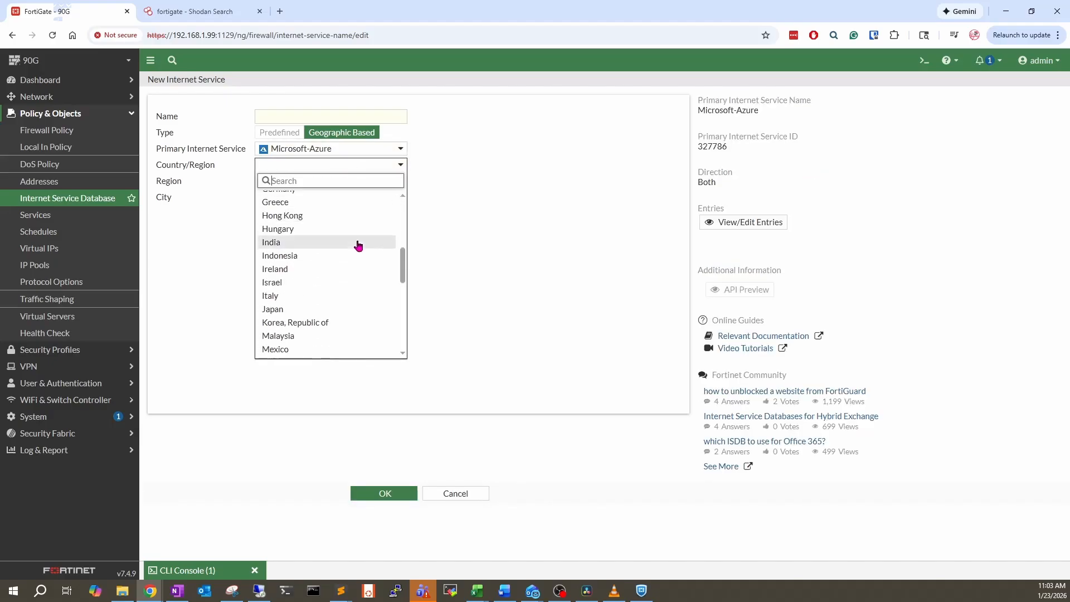
scroll(359, 246, up, 9)
scroll(359, 240, up, 2)
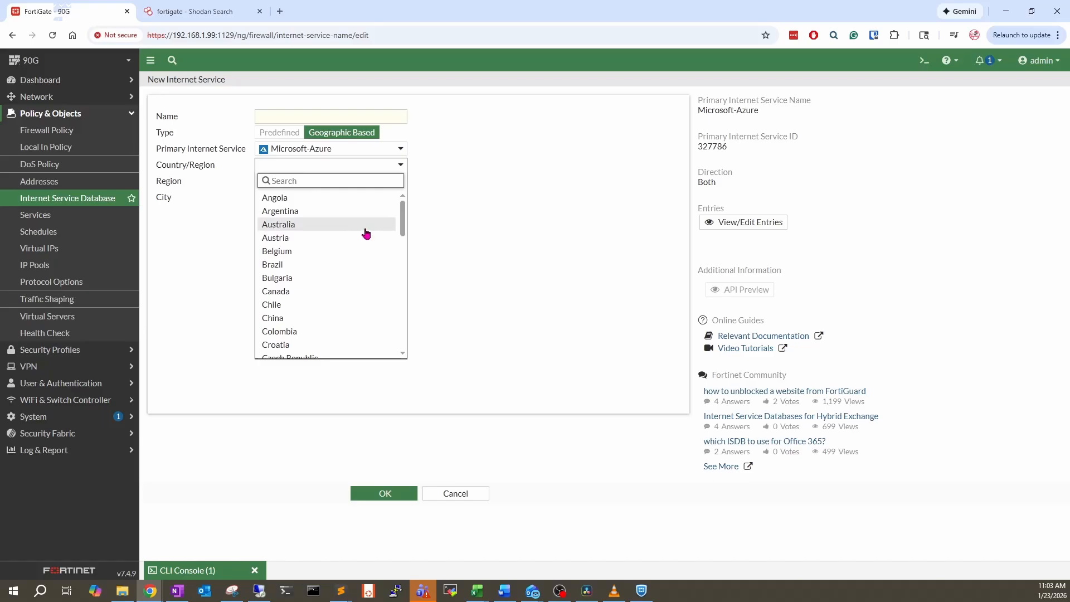
click(334, 278)
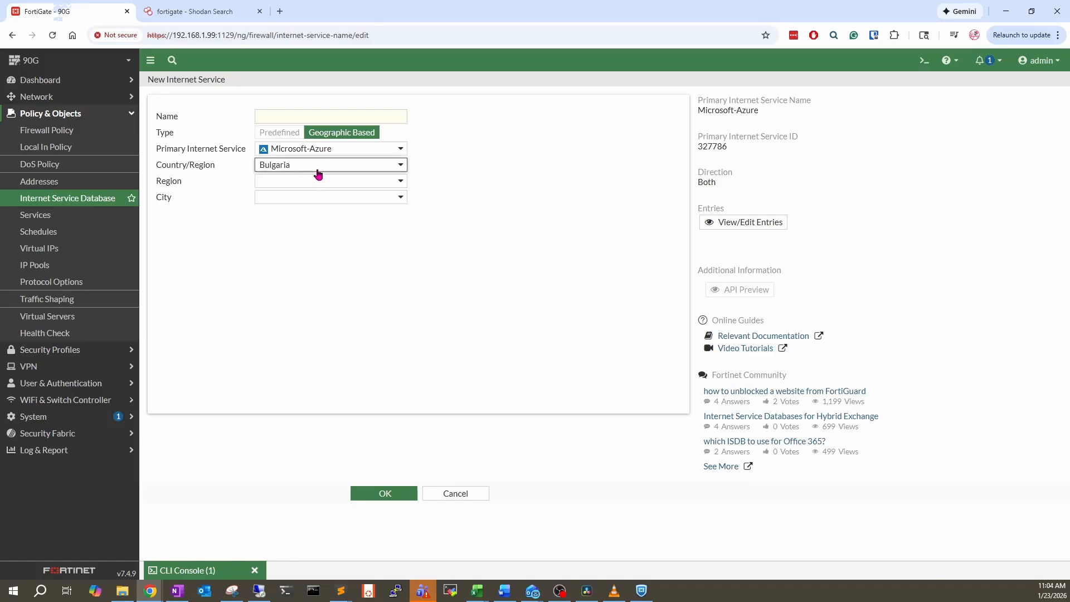
click(450, 173)
click(339, 181)
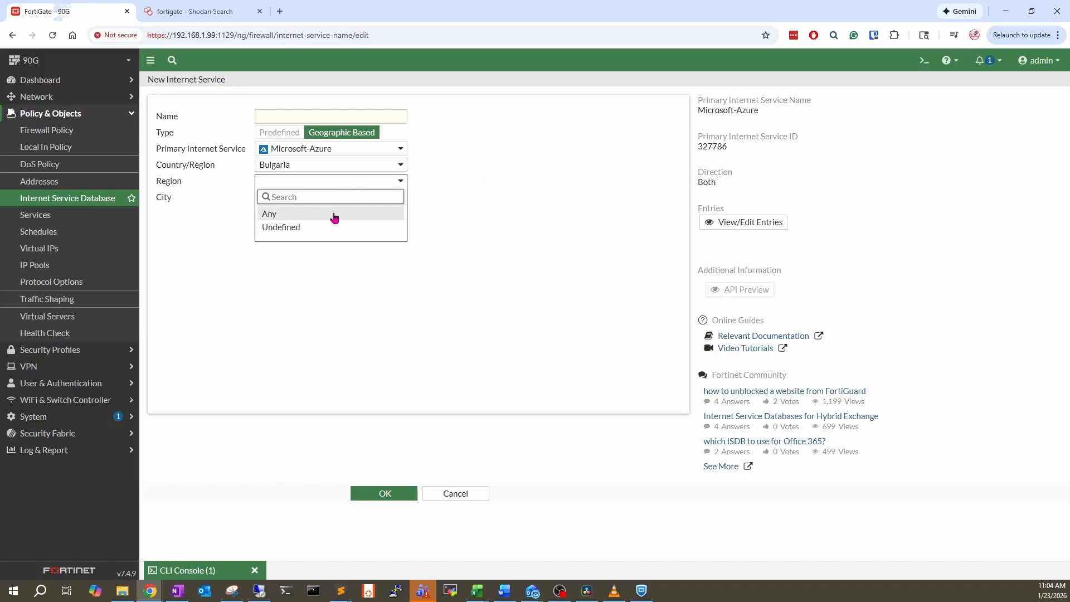
click(333, 213)
click(355, 199)
click(335, 227)
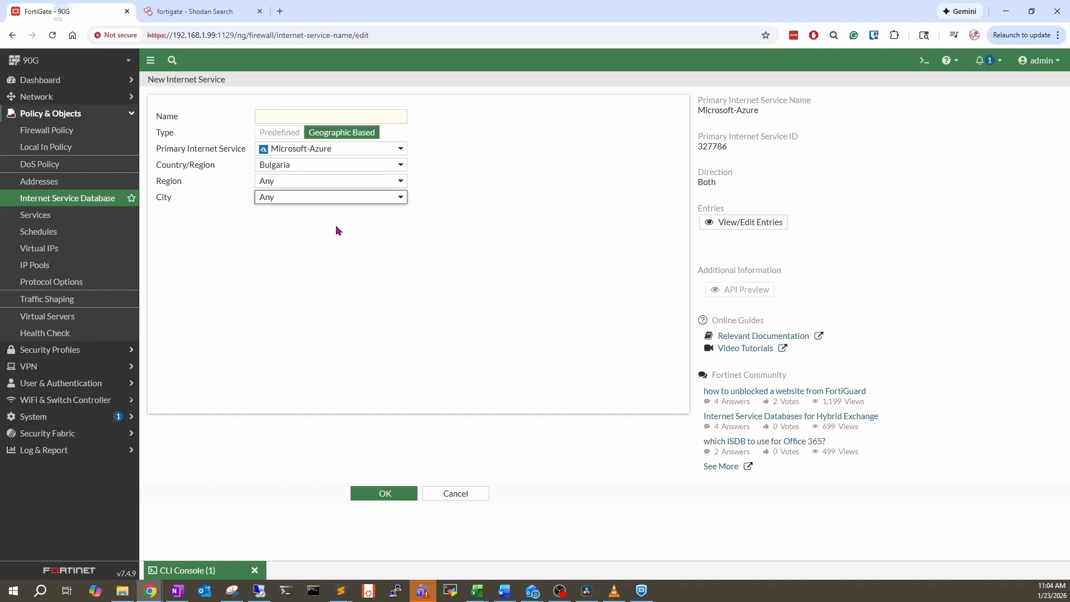
Name the geographic based Internet Service Azure-BG and save it.
click(292, 116)
text(Azure-)
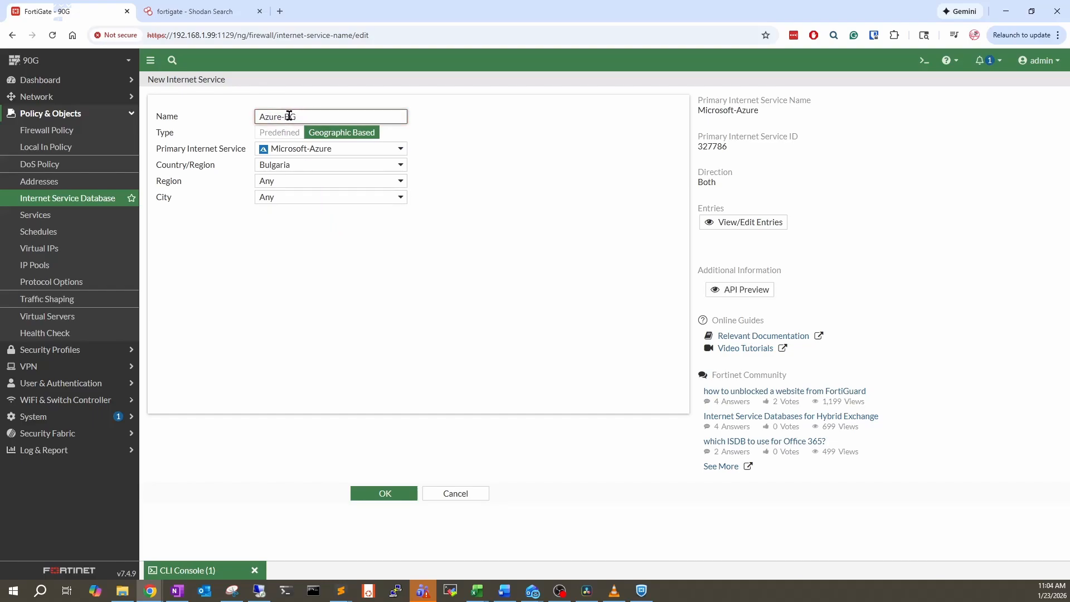
text(BG)
click(405, 496)
Open the Azure-BG Internet Service and view its IP, port and protocol entries.
click(236, 184)
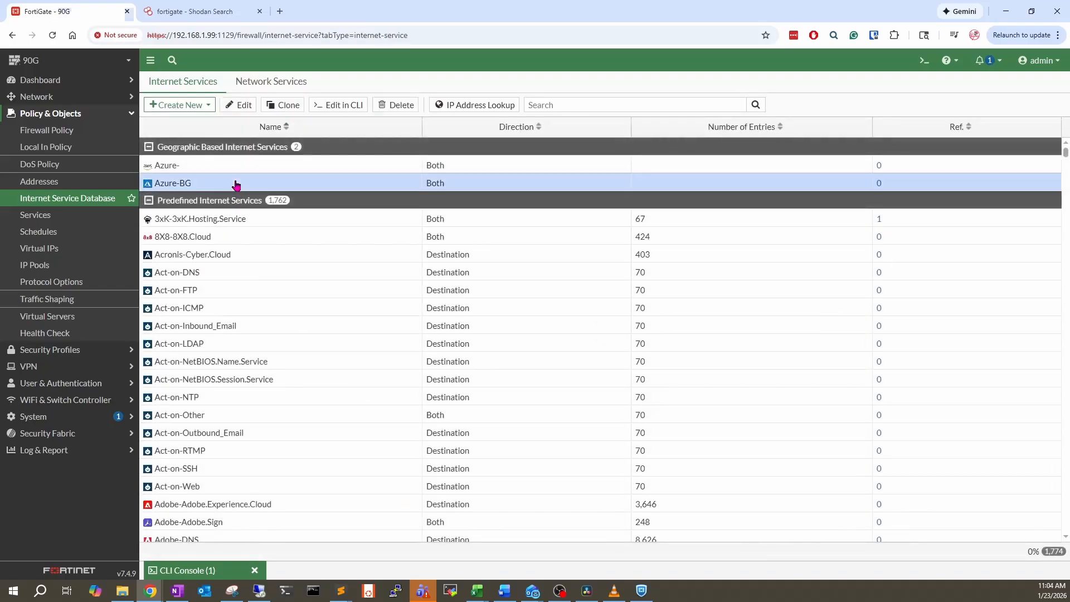
double_click(236, 185)
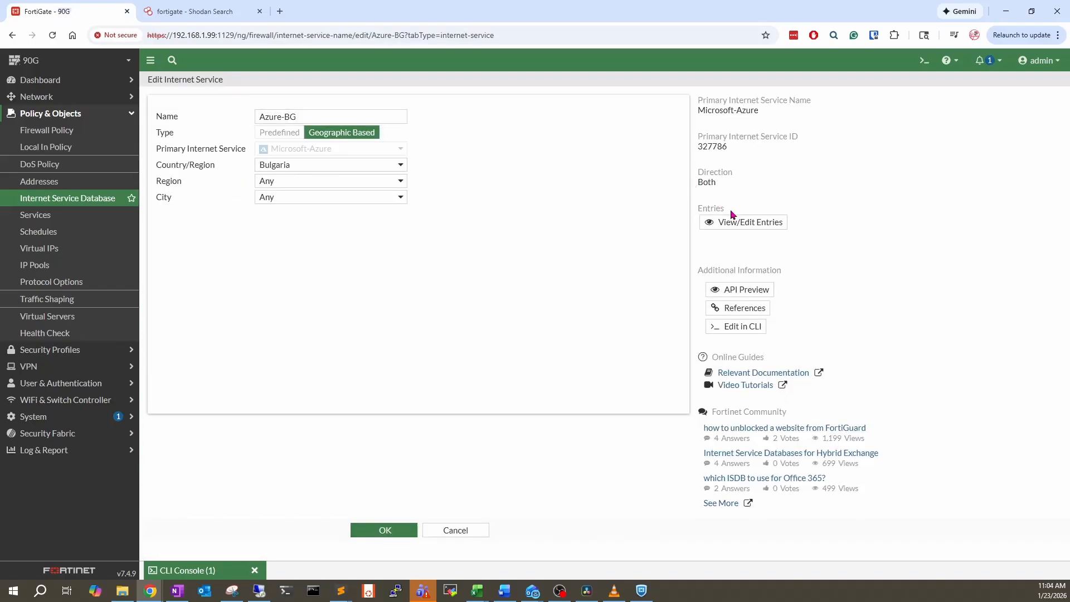
click(731, 218)
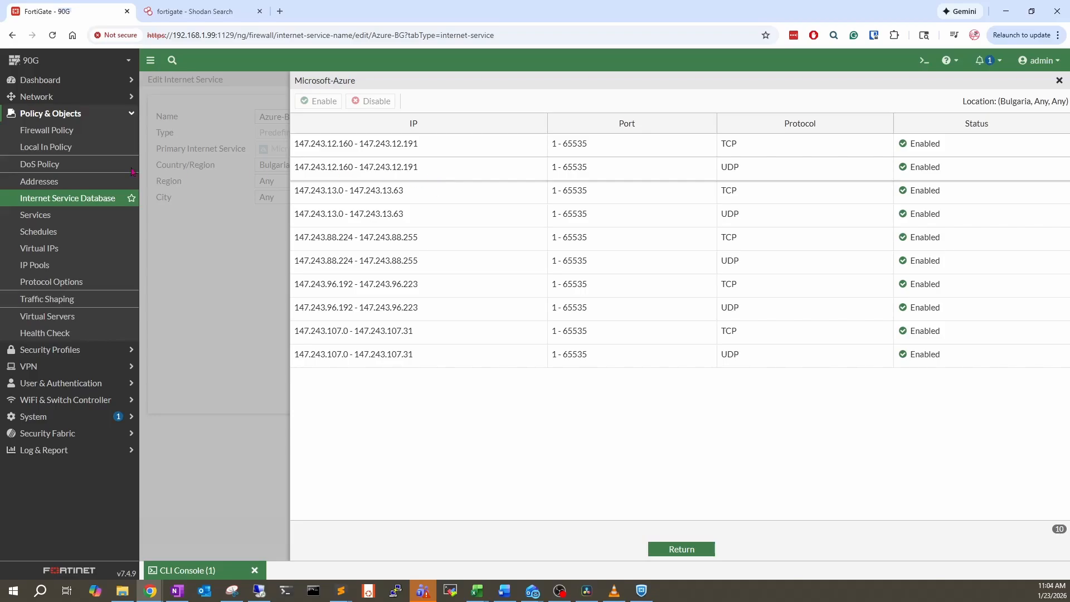
Return to the firewall policies and review the Internet Service sources of the Block- Inbound ISDB Hosting policy.
click(47, 130)
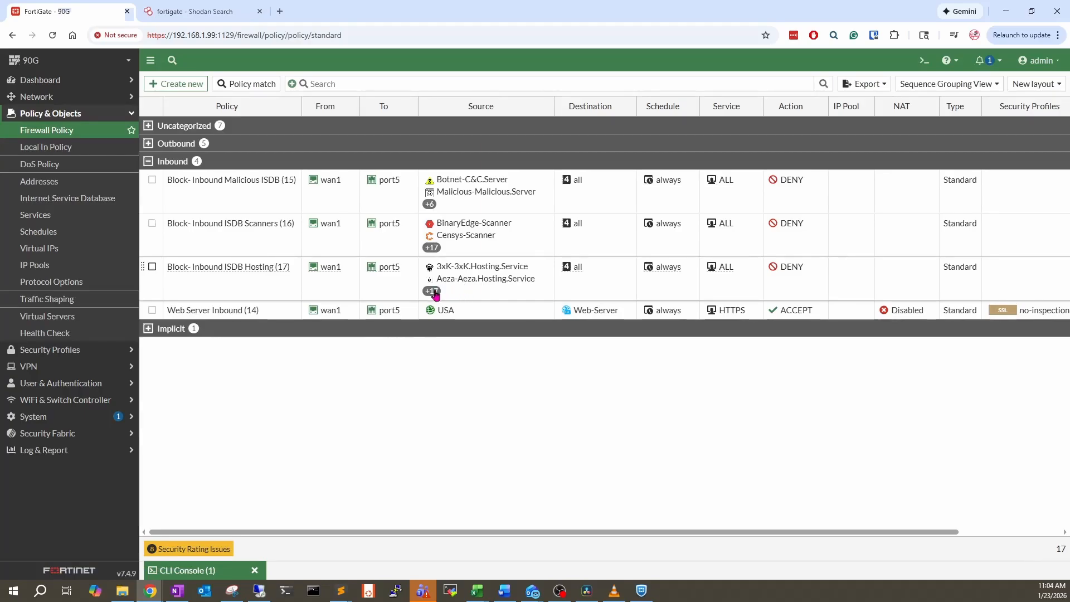
mouse_move(436, 294)
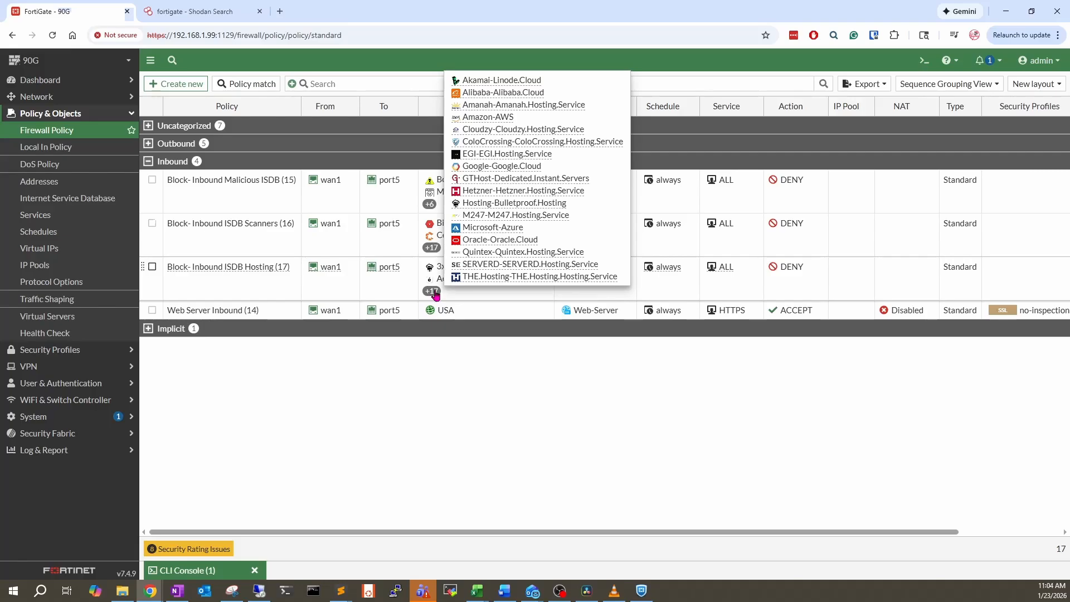
click(343, 249)
click(412, 201)
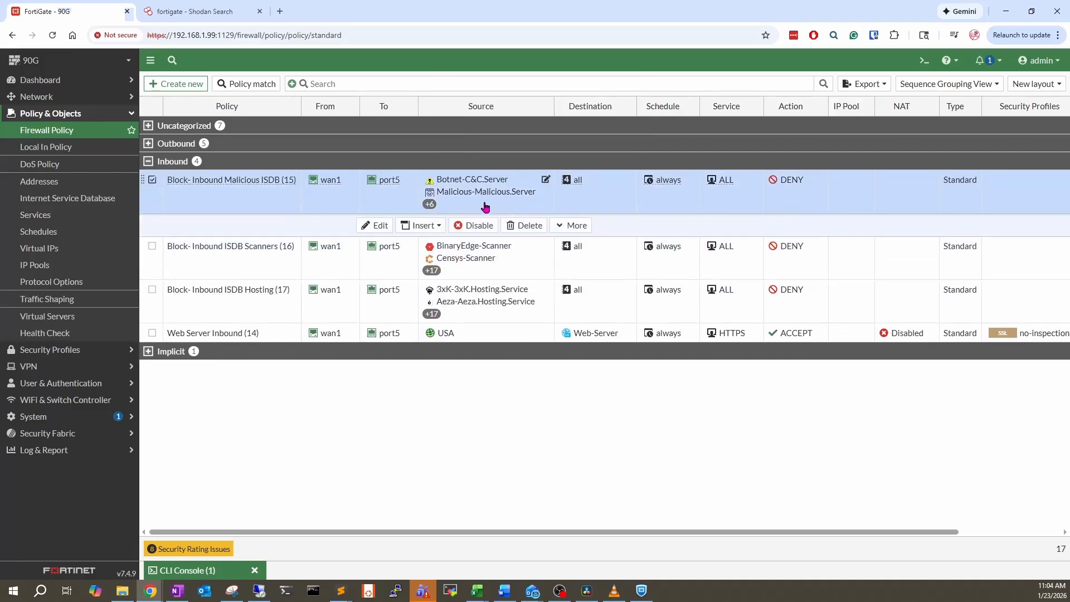